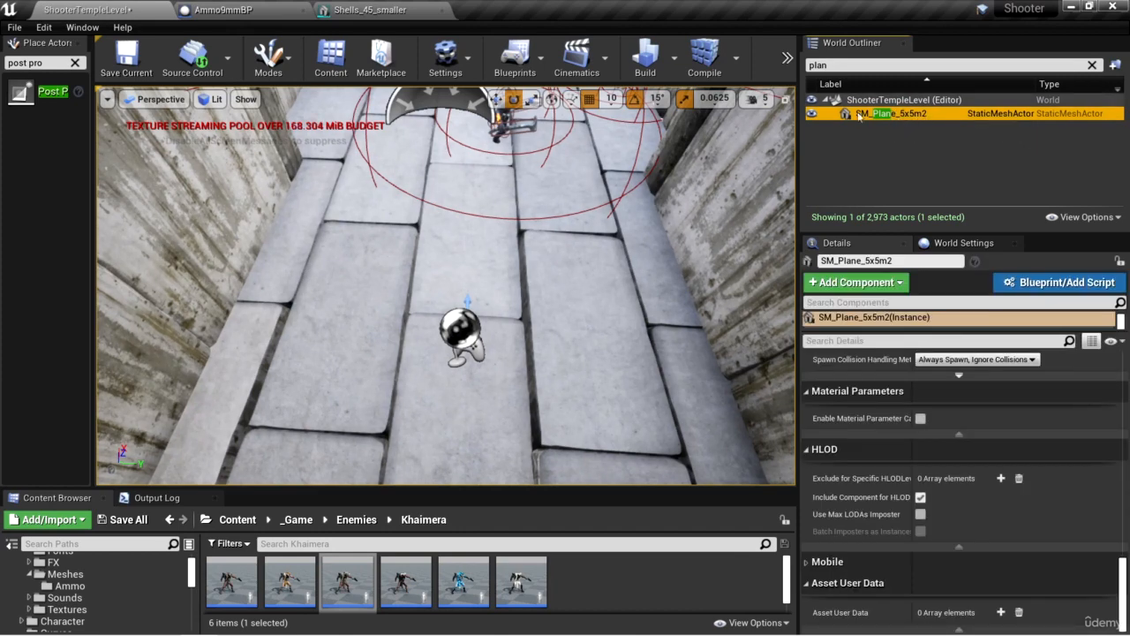
Step: Turn off Can Ever Affect Navigation for the SM_Plane_5x5m2 actor, and clear the details filter
left_click(869, 341)
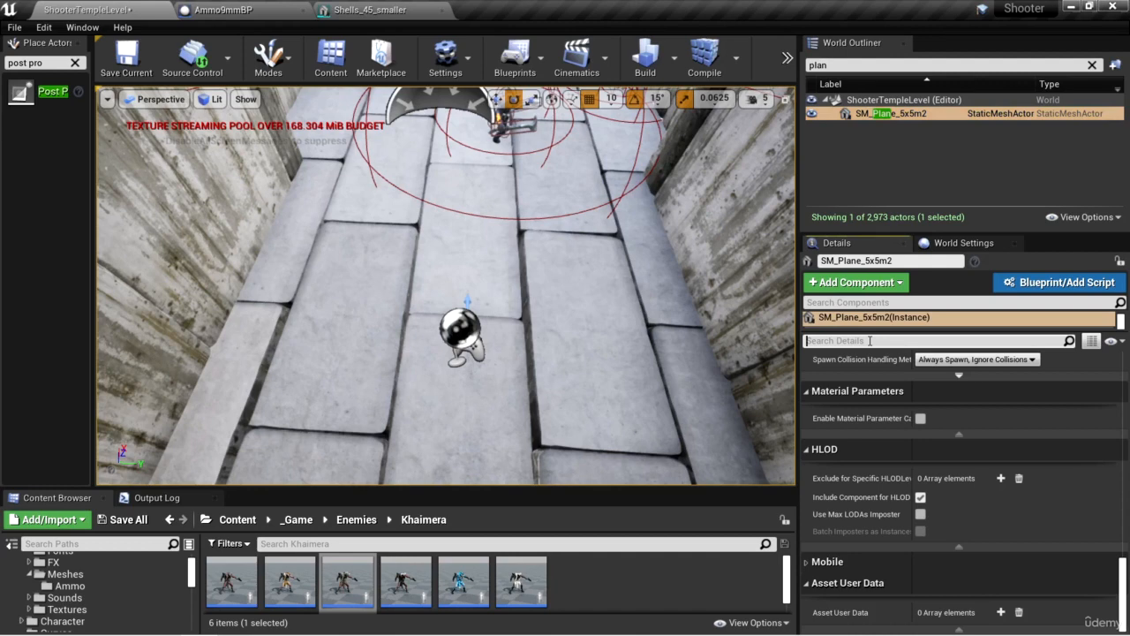
type("nav")
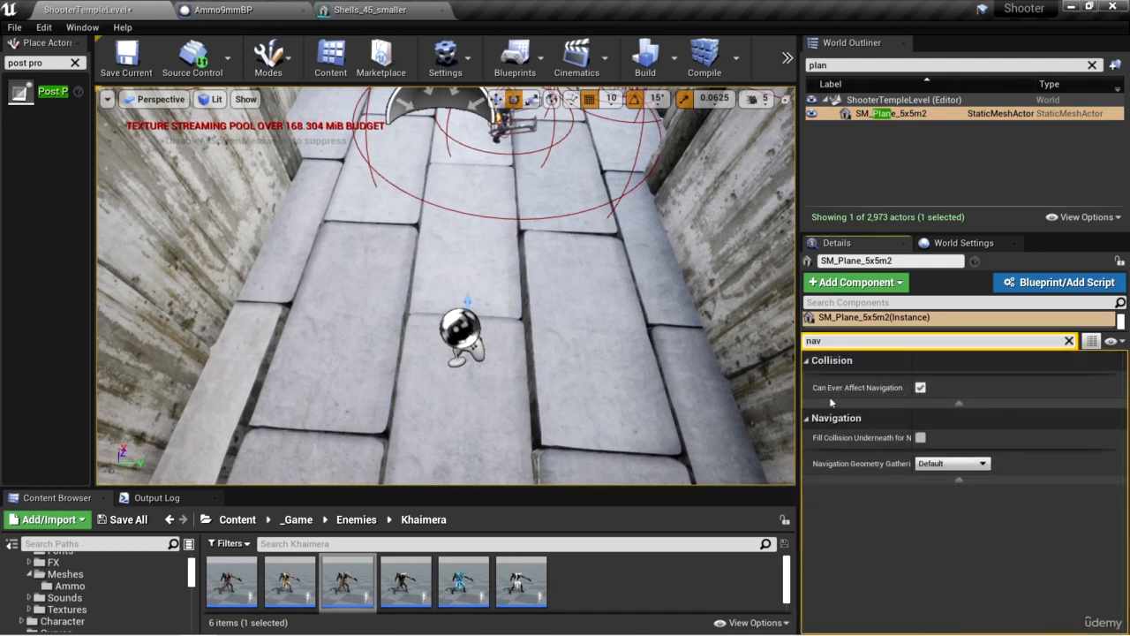
left_click(920, 387)
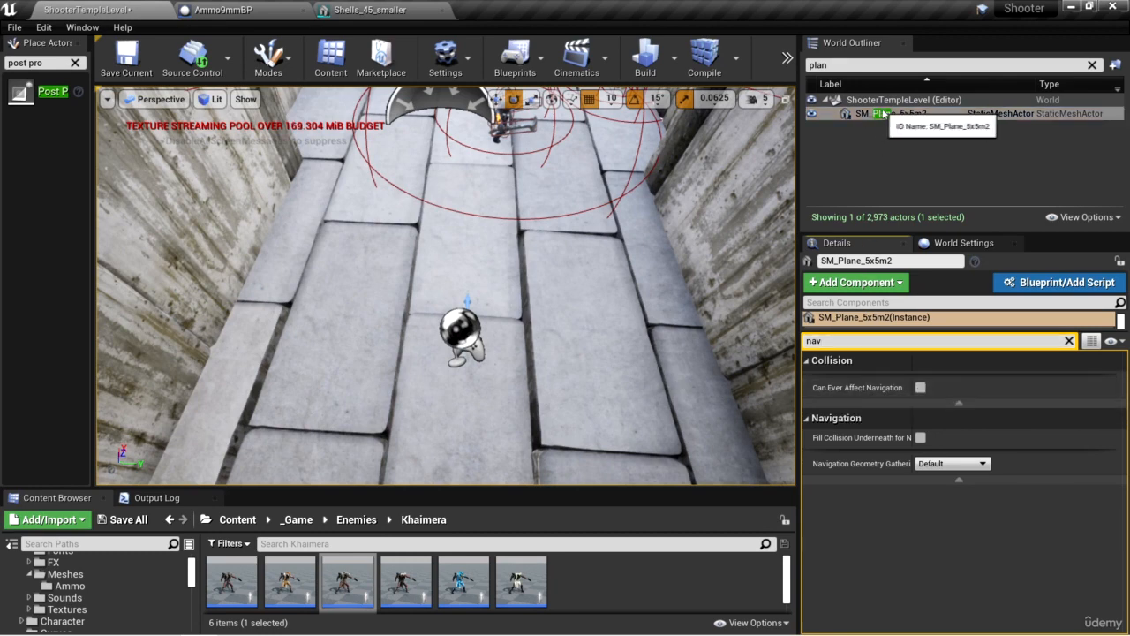
left_click(1069, 340)
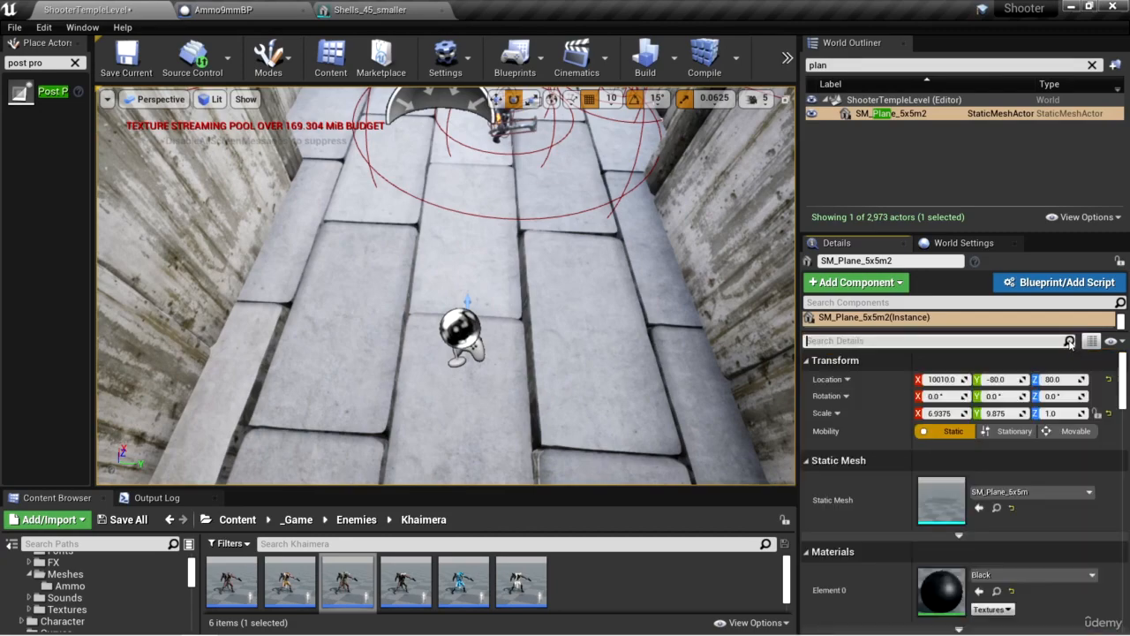
Step: Lower the SM_Plane_5x5m2 plane beneath the temple floor to a Z location of about -210
left_click(930, 115)
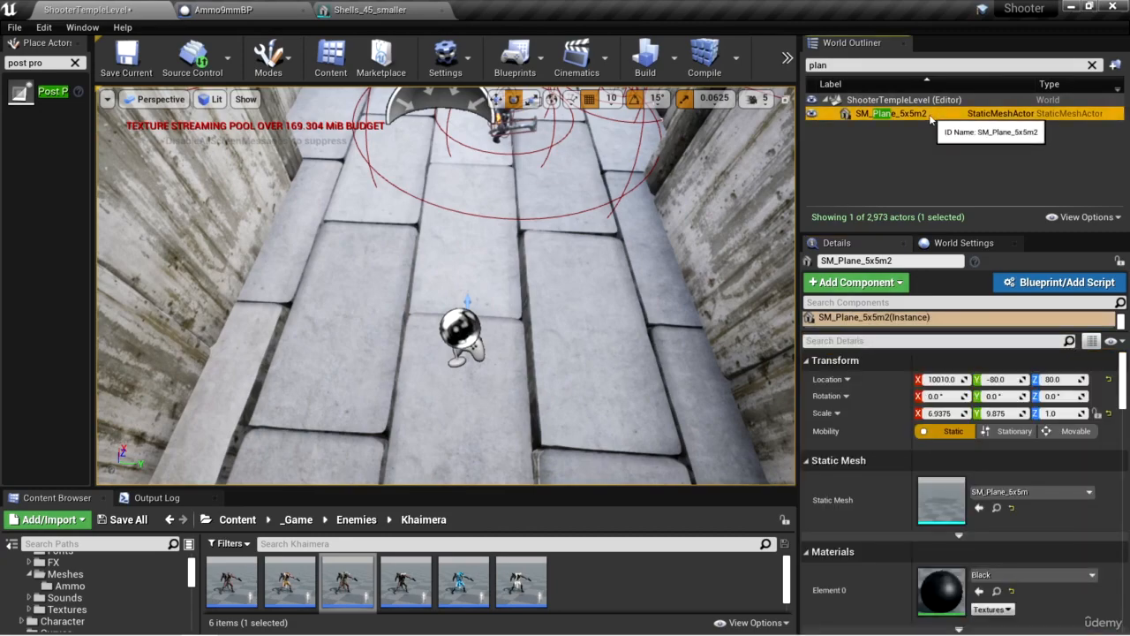
key("f")
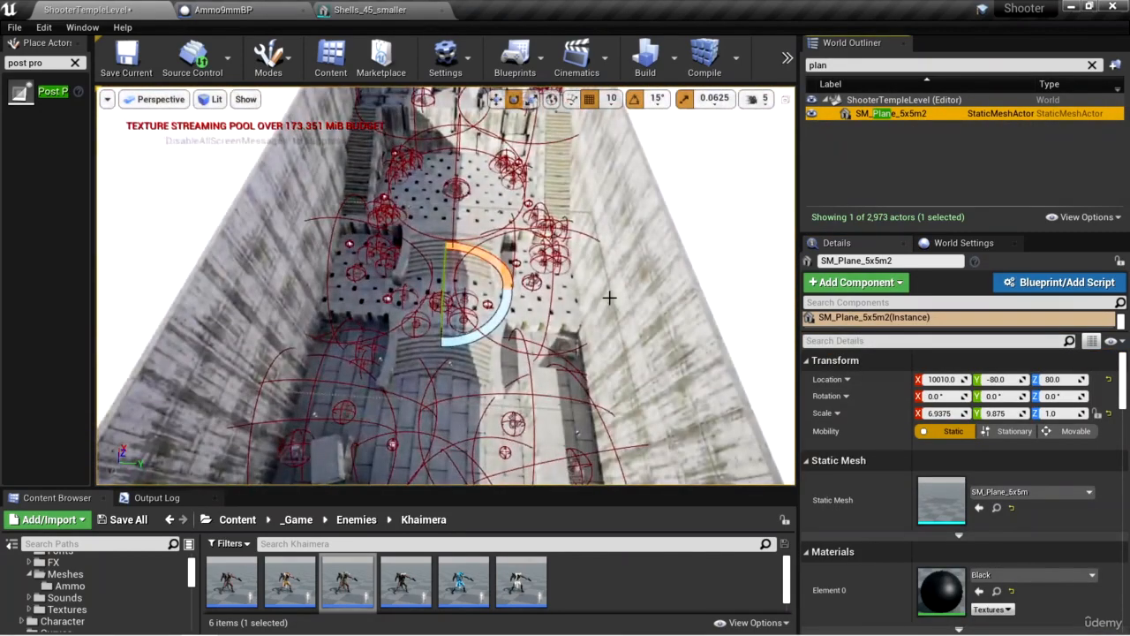
key("w")
right_click_drag(601, 342, 415, 287)
key("d")
key("q")
left_click_drag(559, 295, 565, 311)
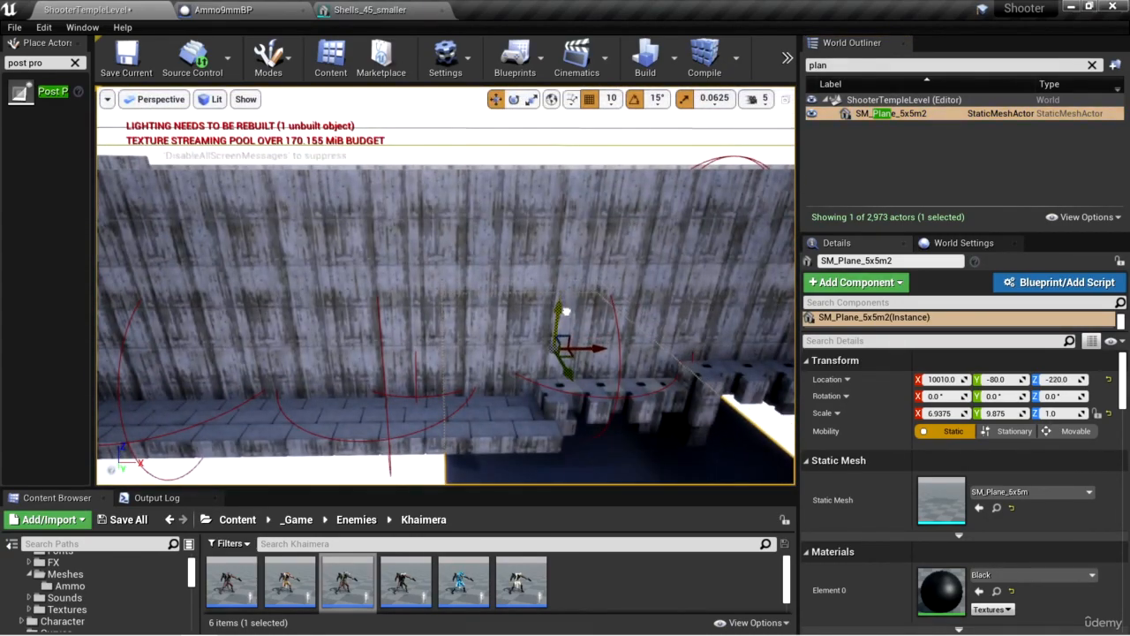
key("s")
right_click_drag(565, 312, 600, 388)
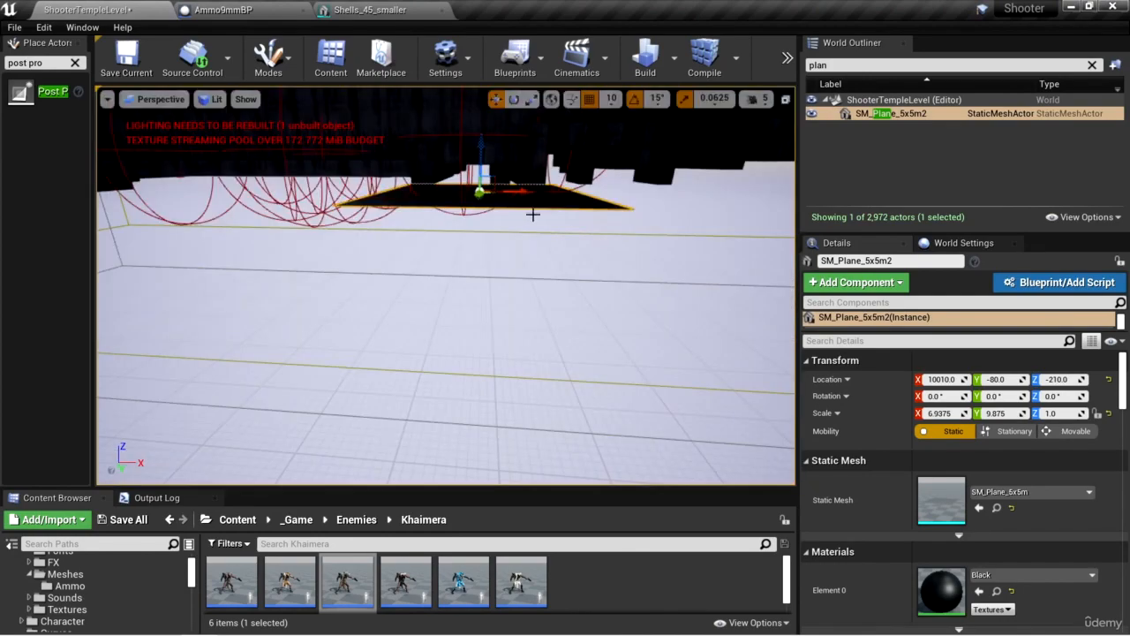
Step: Stretch the floor plane to an X scale of about 46.75 and position it under the whole temple at X about 9130
key("e")
right_click_drag(546, 265, 558, 344)
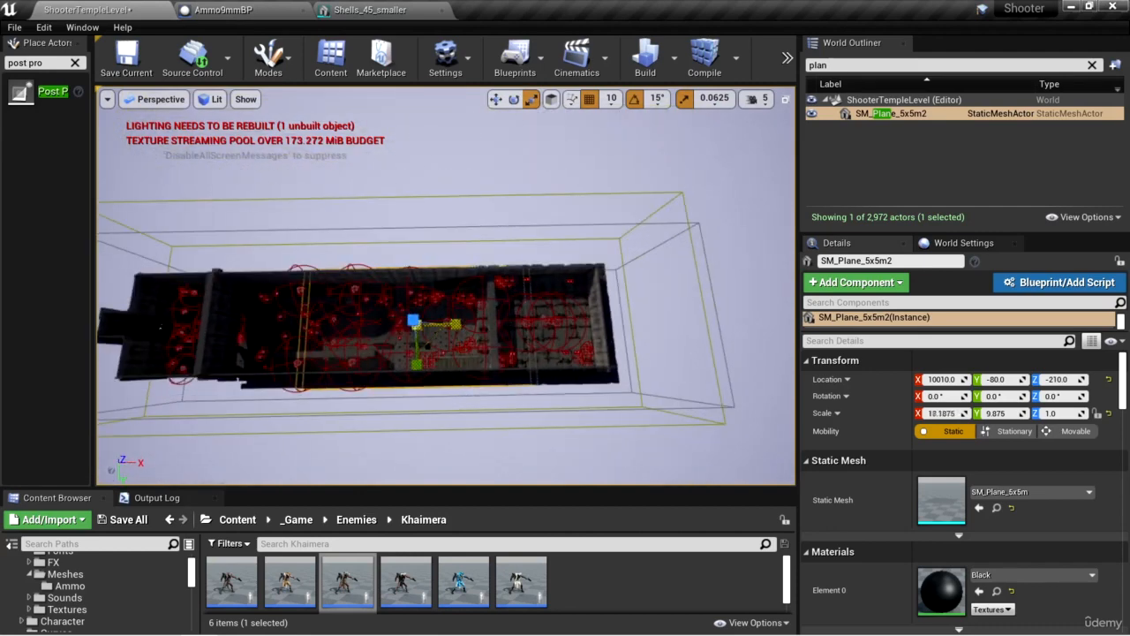
left_click_drag(456, 324, 625, 322)
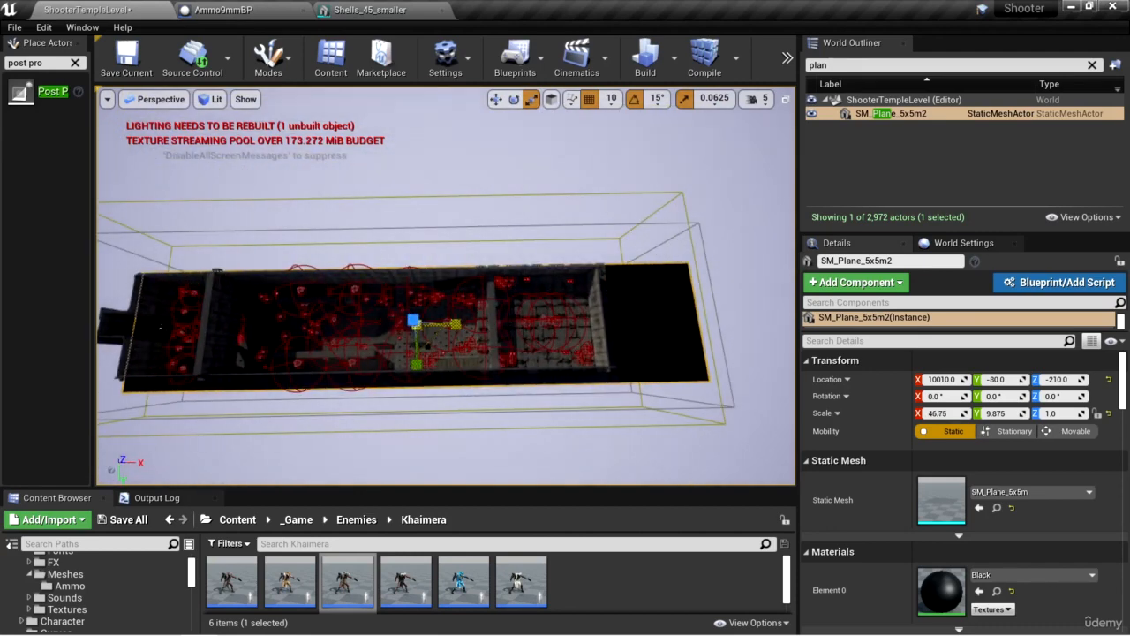
left_click_drag(461, 324, 406, 324)
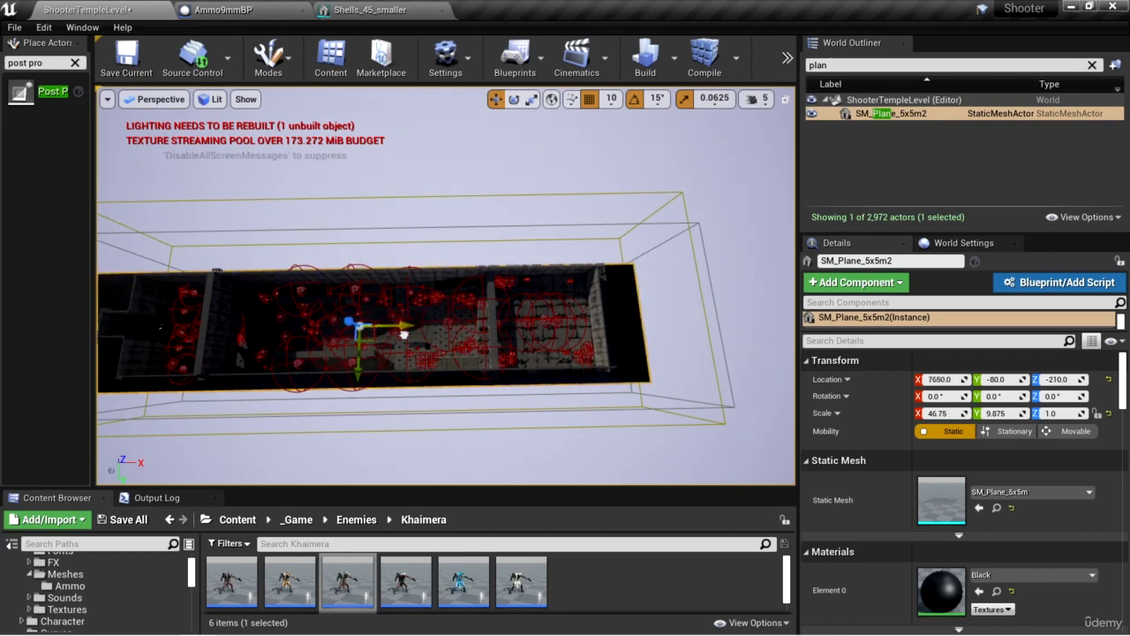
right_click_drag(605, 440, 661, 321)
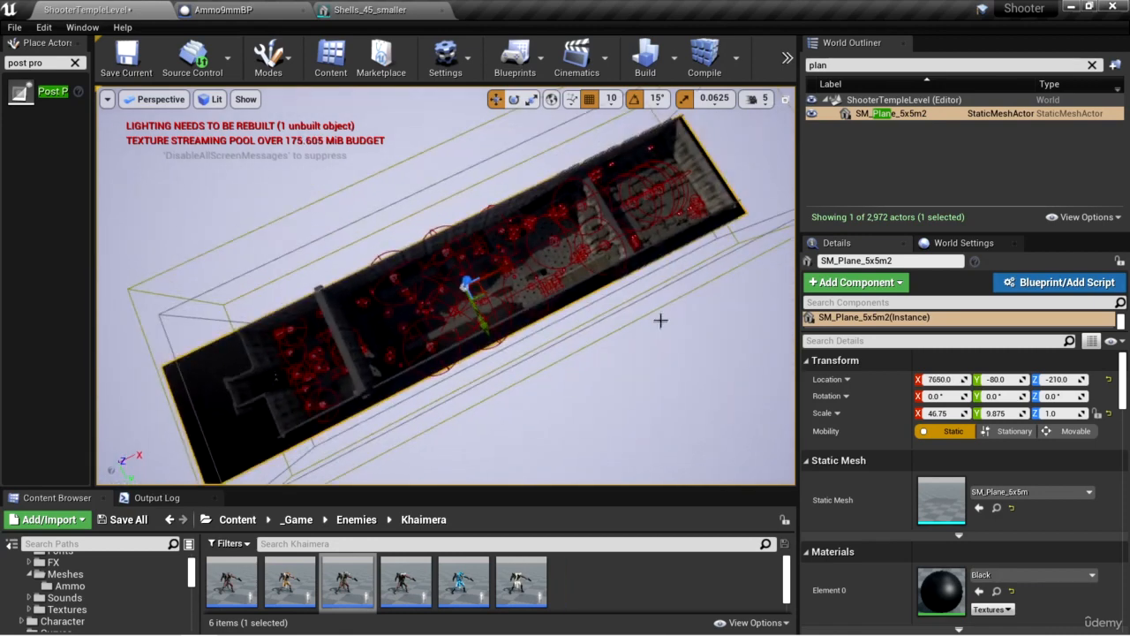
left_click_drag(510, 266, 541, 257)
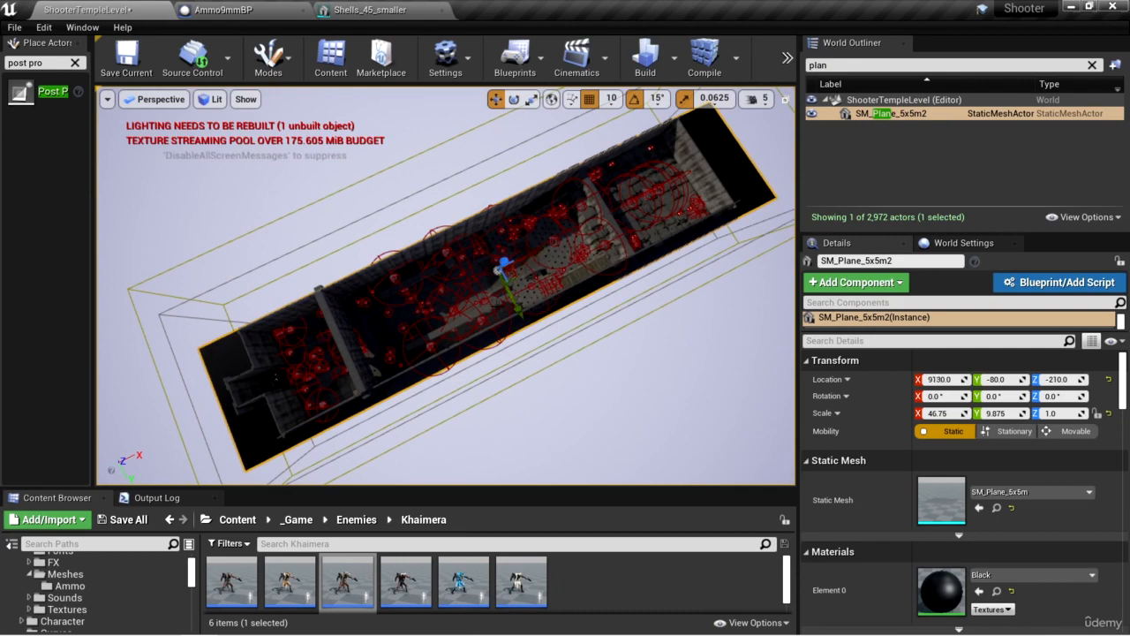
Step: Duplicate the floor plane sideways to Y about -4140 and rotate the copy 90° about X so it stands upright
left_click_drag(515, 308, 472, 275, "alt")
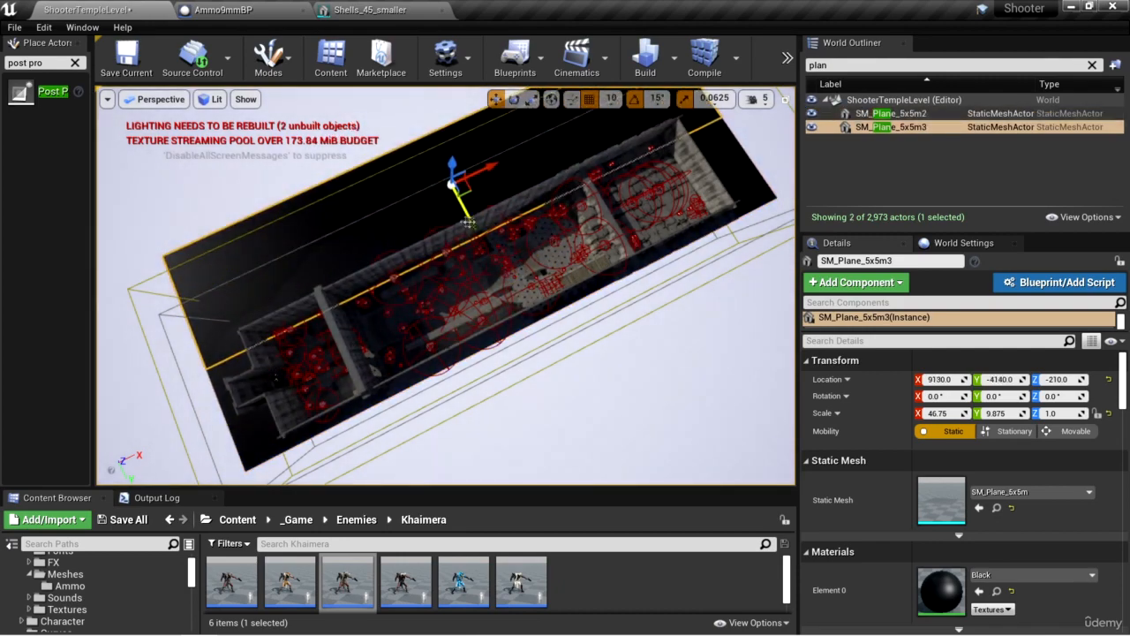
key("e")
key("w")
right_click_drag(472, 275, 534, 210)
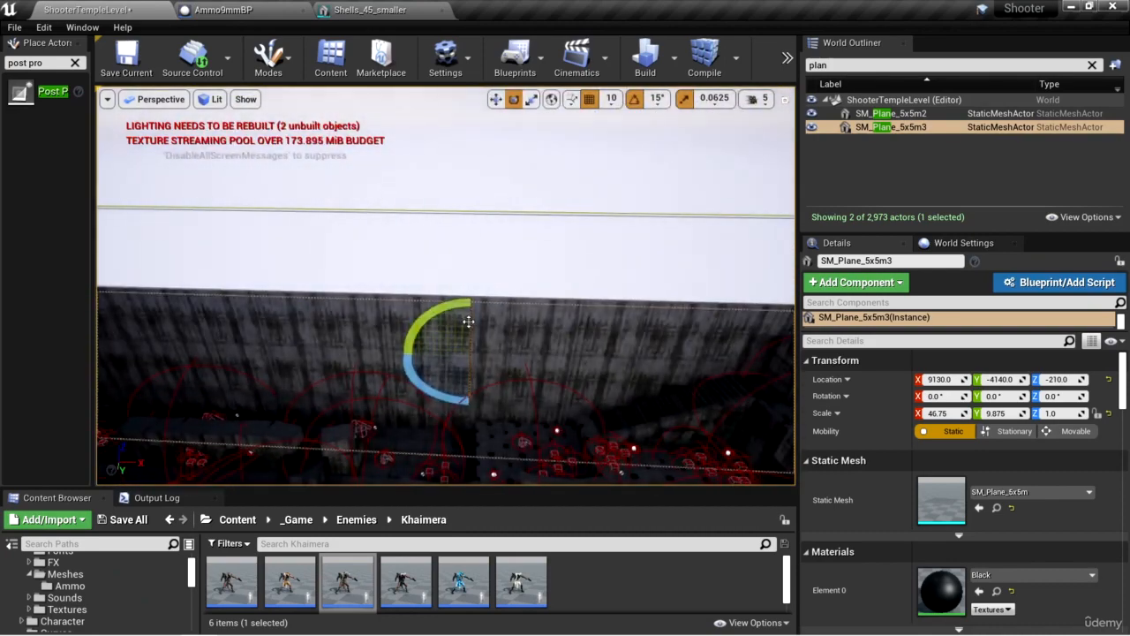
left_click_drag(467, 323, 469, 431)
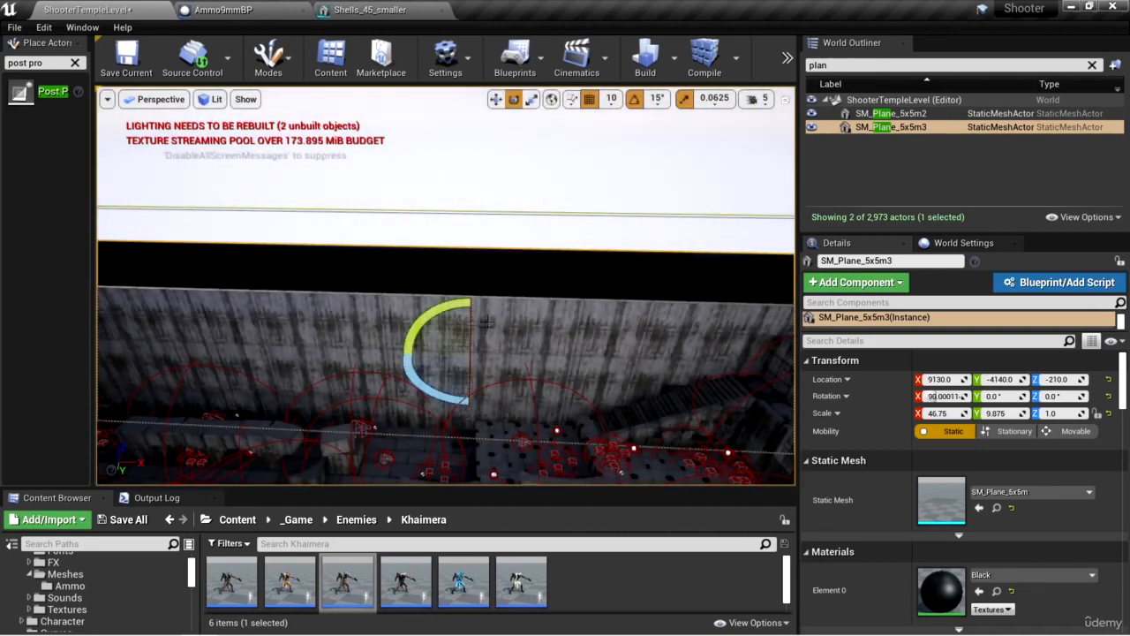
Step: Move the upright plane in against the outside of the temple's long wall, at Y about -2280
right_click_drag(555, 350, 679, 342)
key("s")
key("w")
left_click_drag(370, 271, 512, 264)
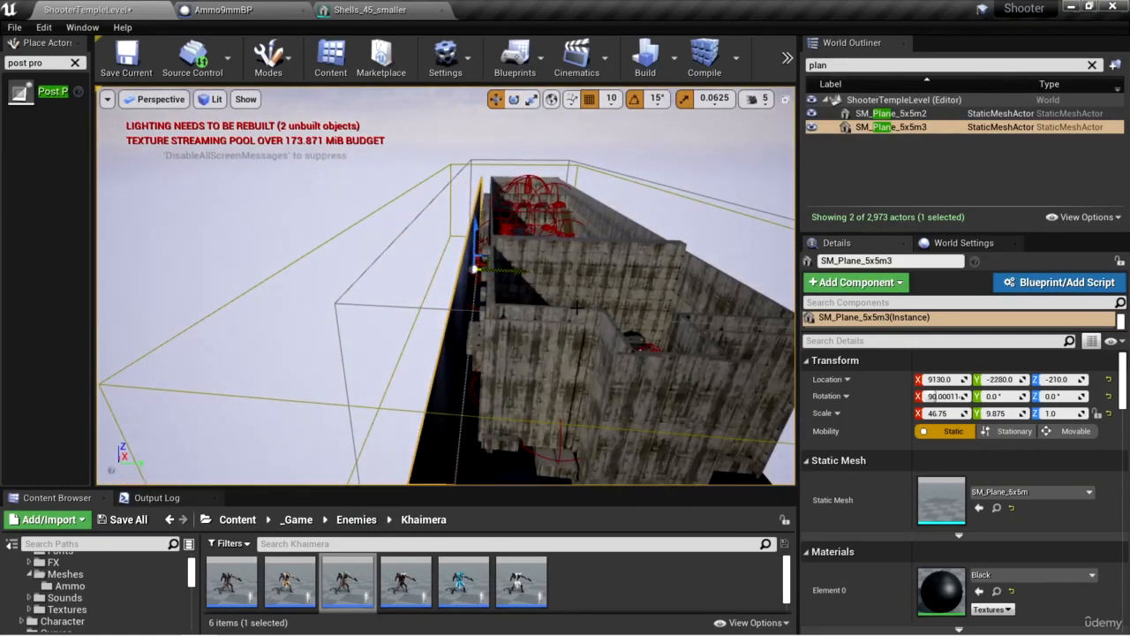
Step: Duplicate the upright plane across to the temple's opposite long side, at Y about 2350
key("w")
right_click_drag(577, 308, 551, 340)
left_click_drag(441, 295, 533, 300, "alt")
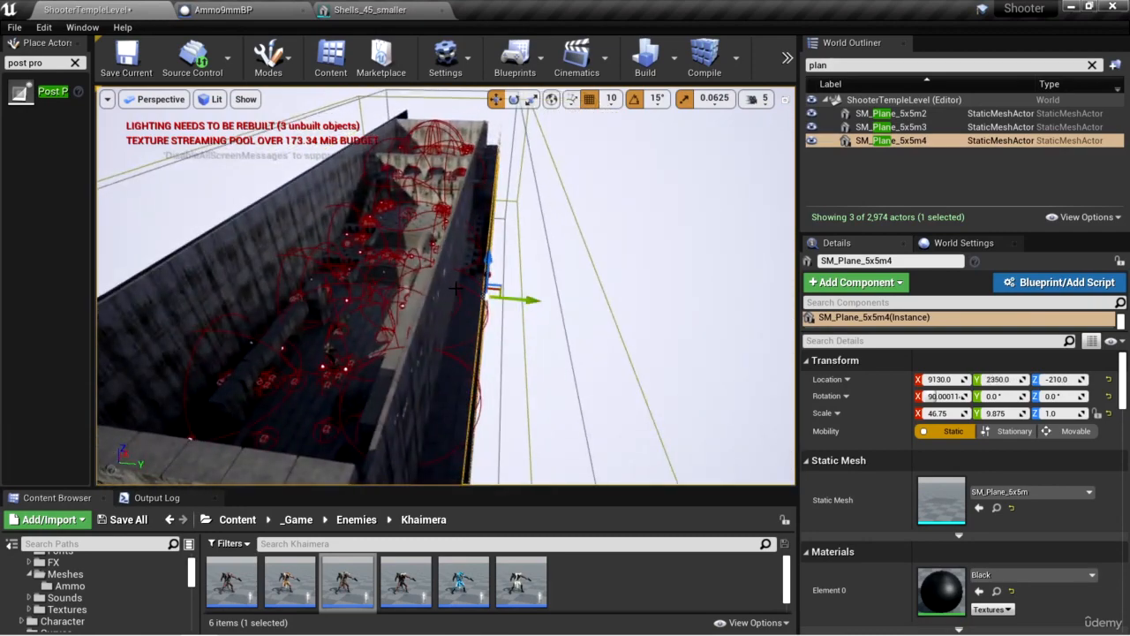
Step: Rotate the new side plane to 180° about Z and move it closer to the wall, at Y about 2150
mouse_move(587, 386)
right_mouse_down()
mouse_move(609, 402)
mouse_move(587, 385)
right_mouse_up()
key("e")
left_click_drag(356, 272, 397, 377)
right_click_drag(547, 330, 521, 326)
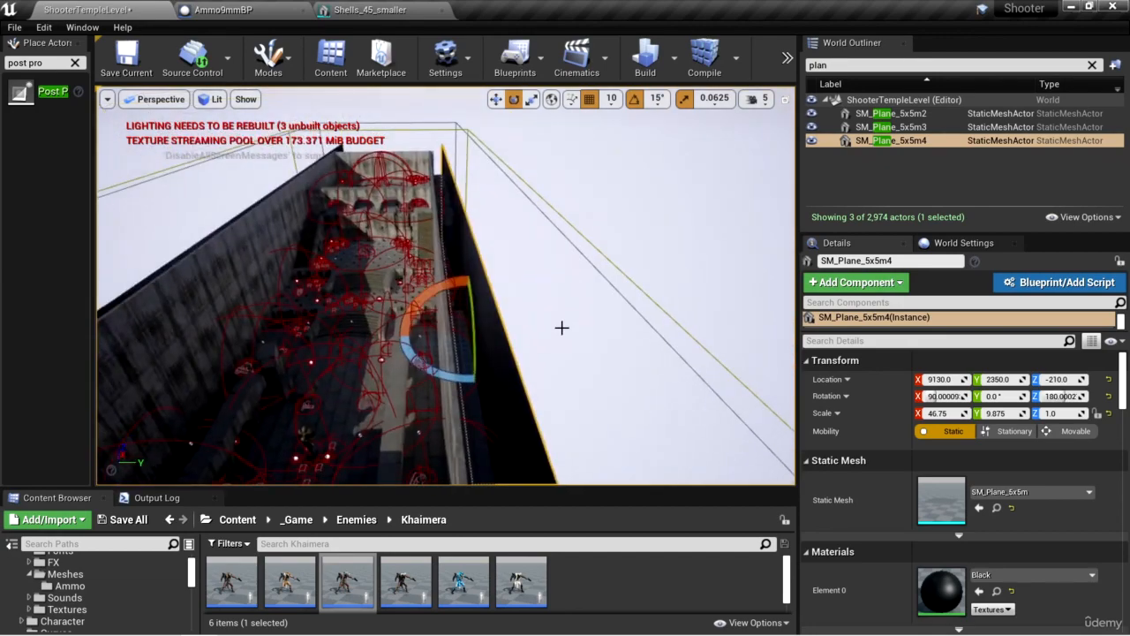
key("w")
left_click_drag(509, 335, 500, 333)
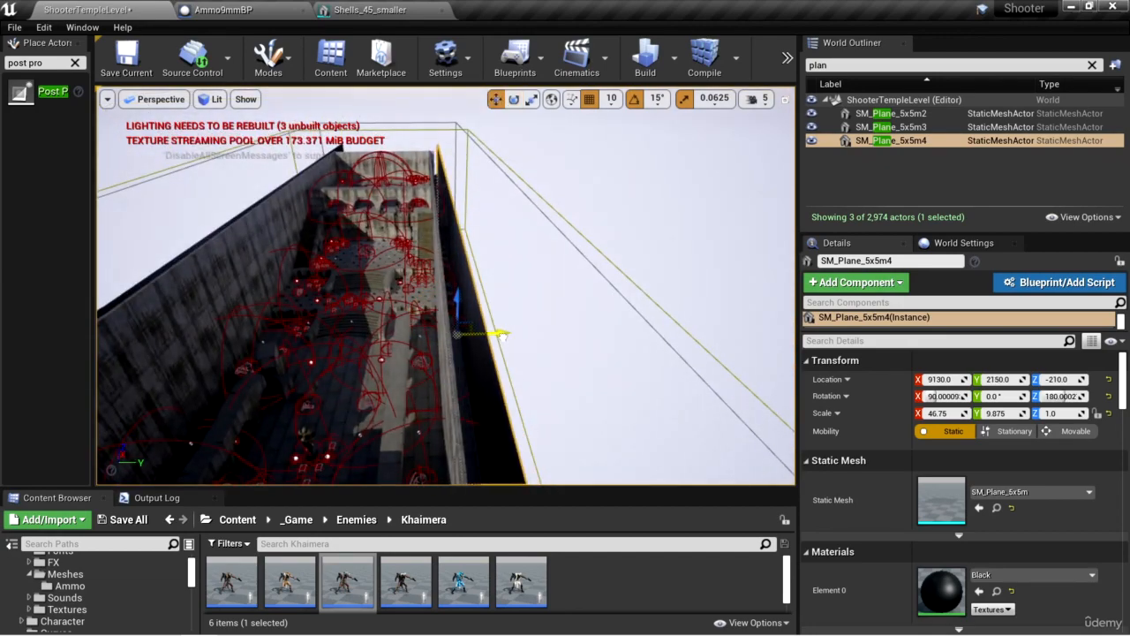
Step: Duplicate the side plane with a 270° Z rotation and move the copy to the temple's near end, at X about -1710
mouse_move(589, 348)
right_mouse_down()
mouse_move(424, 353)
mouse_move(538, 375)
mouse_move(594, 362)
right_mouse_up()
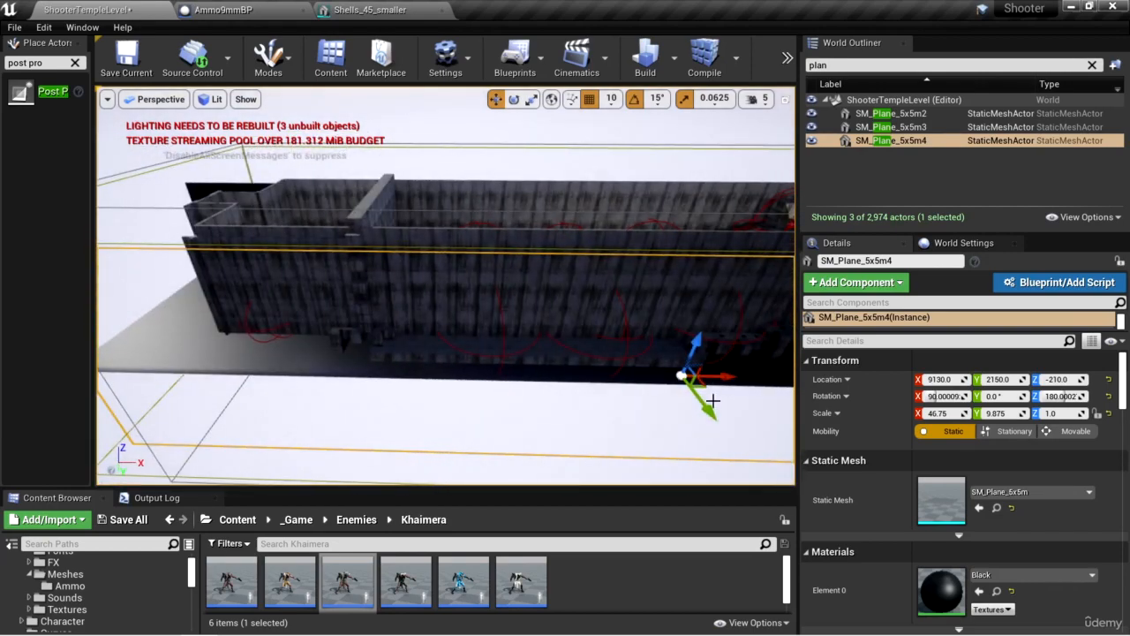
key("e")
left_click_drag(712, 400, 735, 450, "alt")
key("w")
left_click_drag(725, 379, 148, 363)
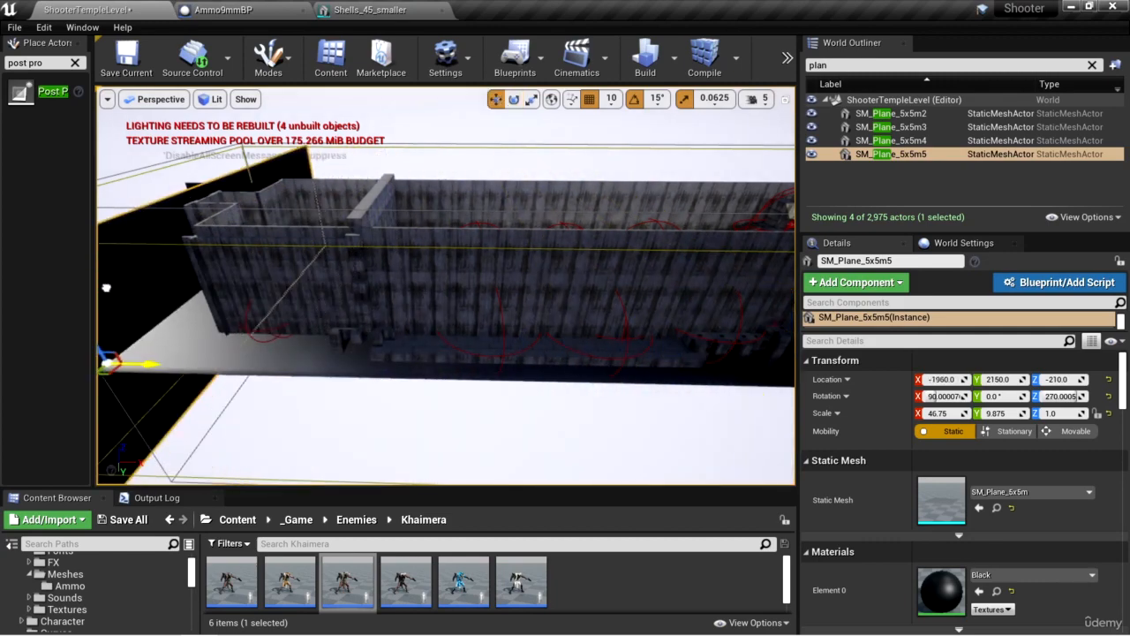
left_click_drag(106, 288, 120, 290)
Step: Shrink the end plane to an X scale of about 17.875 and centre it across the temple at Y about -270
right_click_drag(382, 449, 220, 459)
key("r")
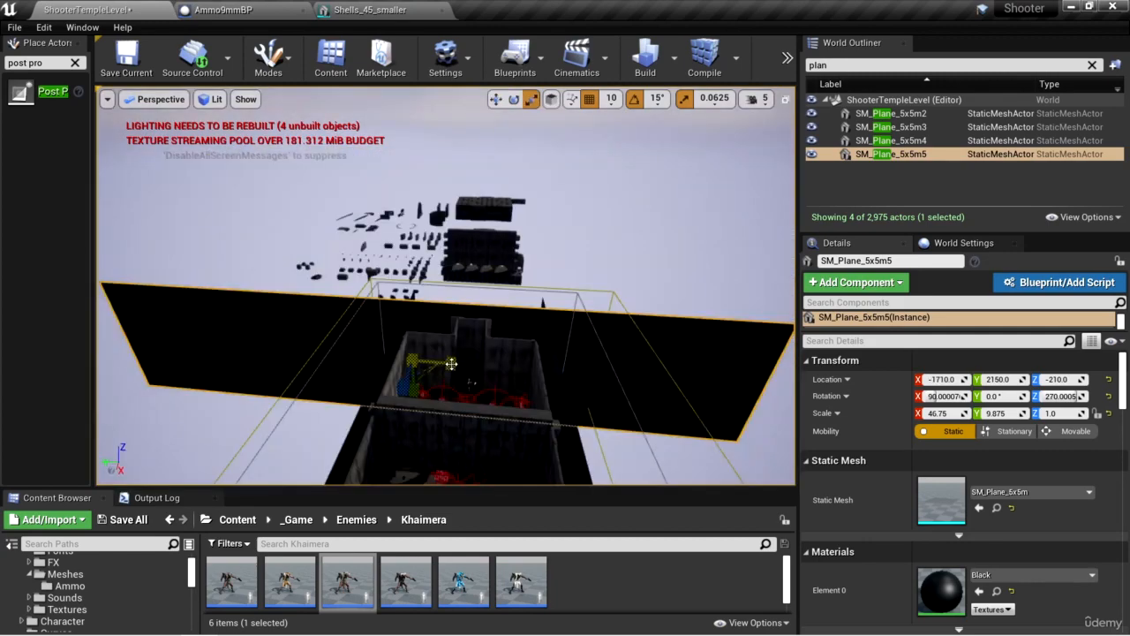
mouse_move(450, 363)
left_mouse_down()
mouse_move(411, 364)
mouse_move(453, 378)
left_mouse_up()
Step: Duplicate the end plane to the temple's opposite end, at X about 17030, and rotate the copy 180° about Z
right_click_drag(471, 383, 565, 382)
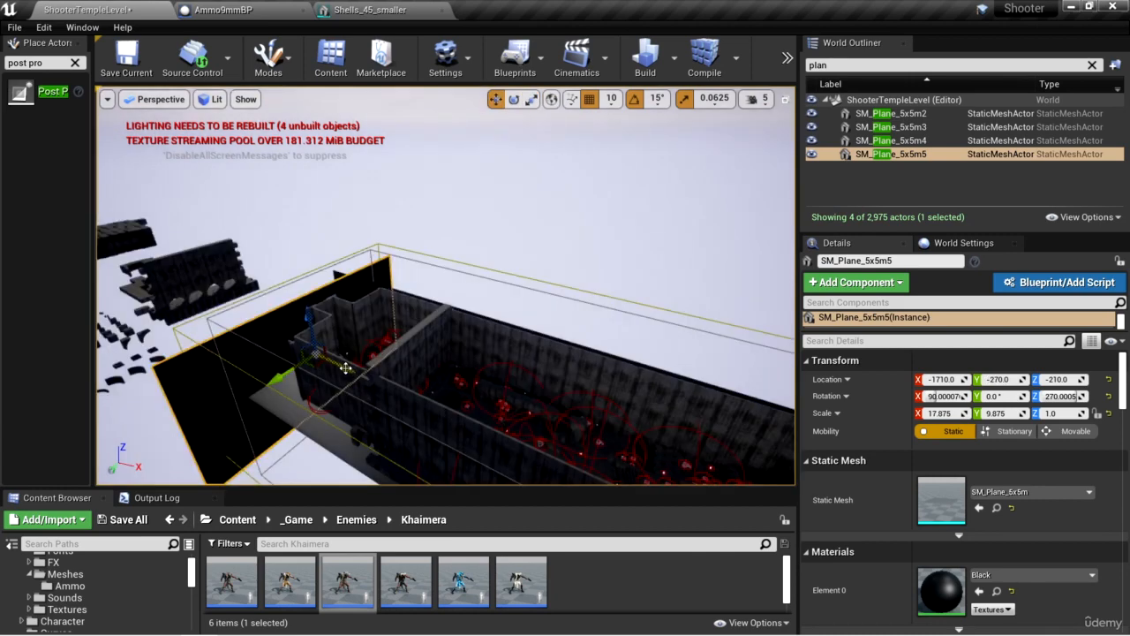
left_click_drag(379, 383, 503, 417, "alt")
right_click_drag(503, 417, 530, 406)
left_click_drag(503, 443, 574, 477, "shift")
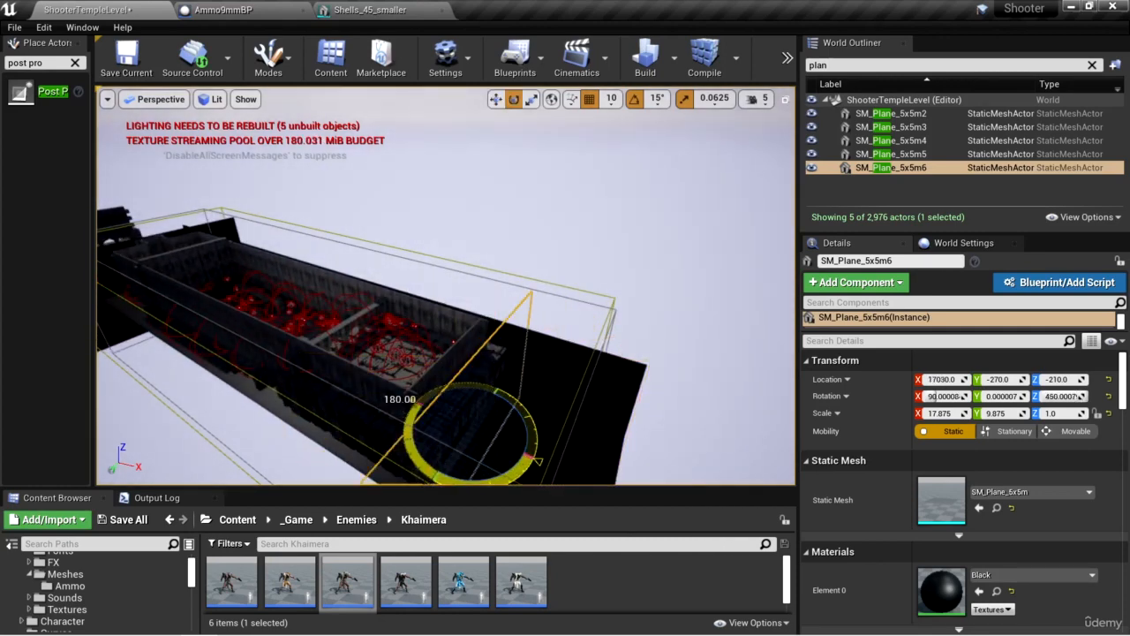
Step: Place a Post Process Volume on the floor between the two stairways and select it in the unfiltered World Outliner
right_click_drag(494, 353, 371, 393)
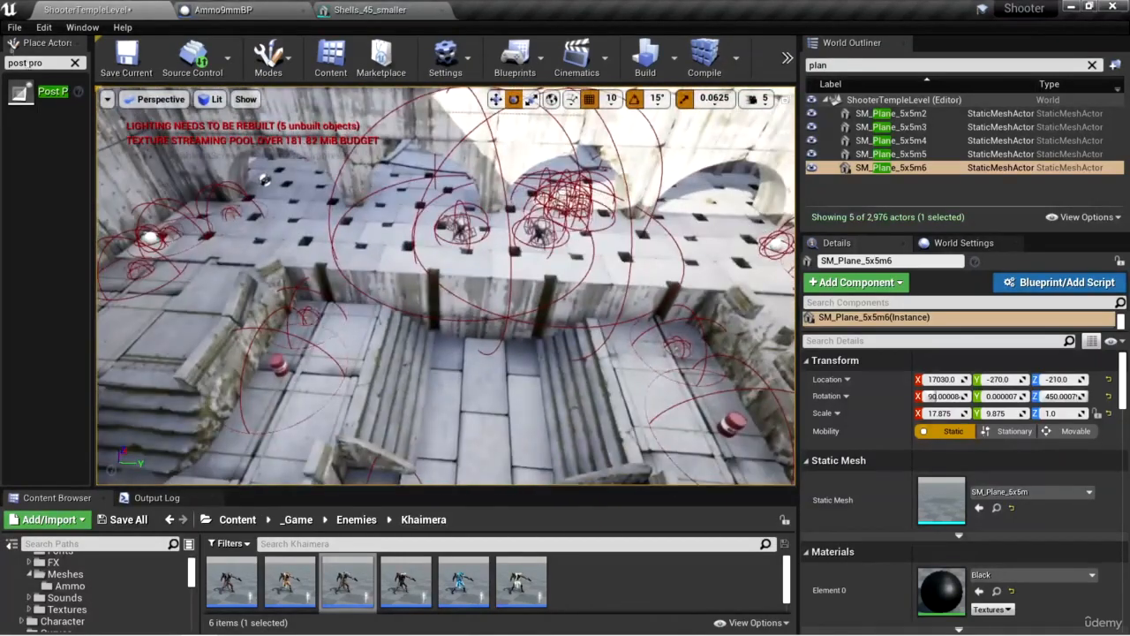
left_click_drag(90, 155, 193, 156)
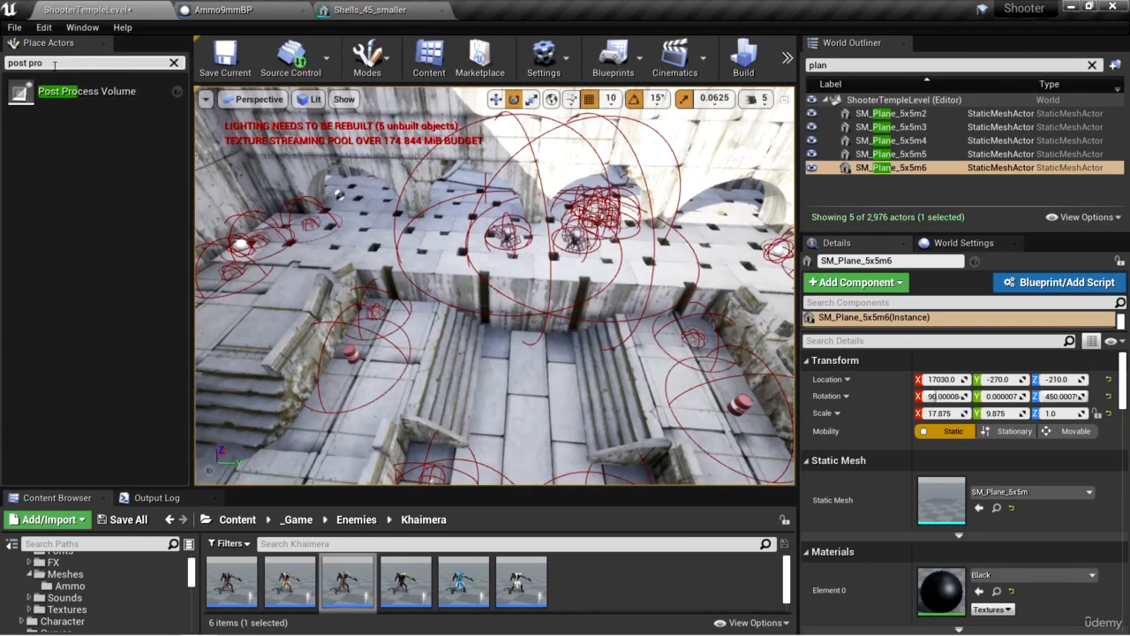
left_click_drag(62, 90, 540, 391)
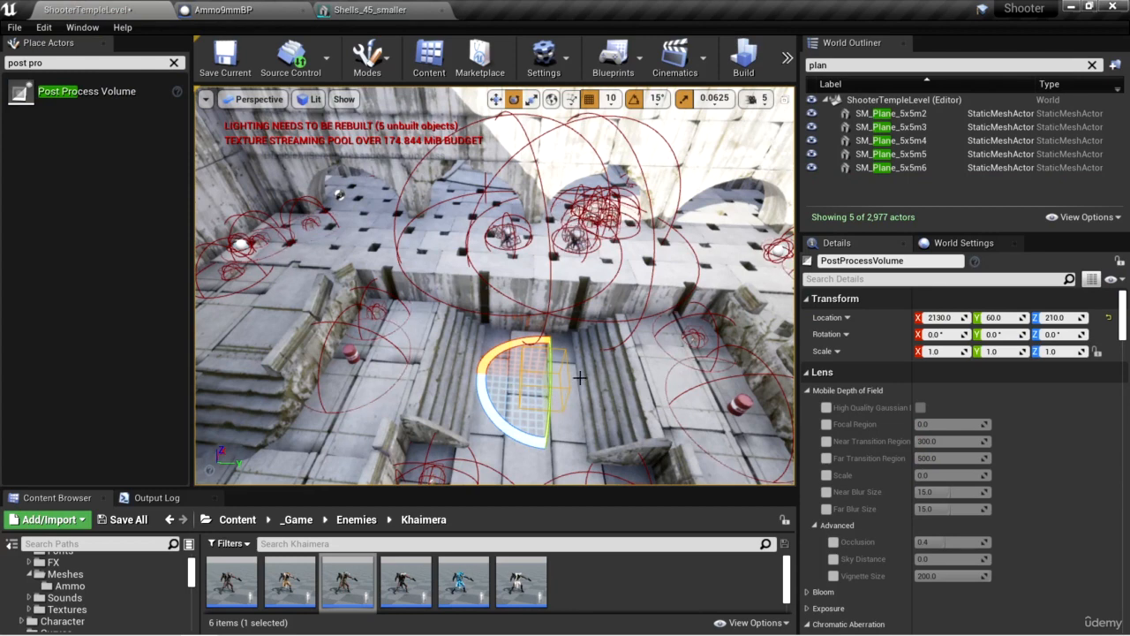
left_click(1092, 65)
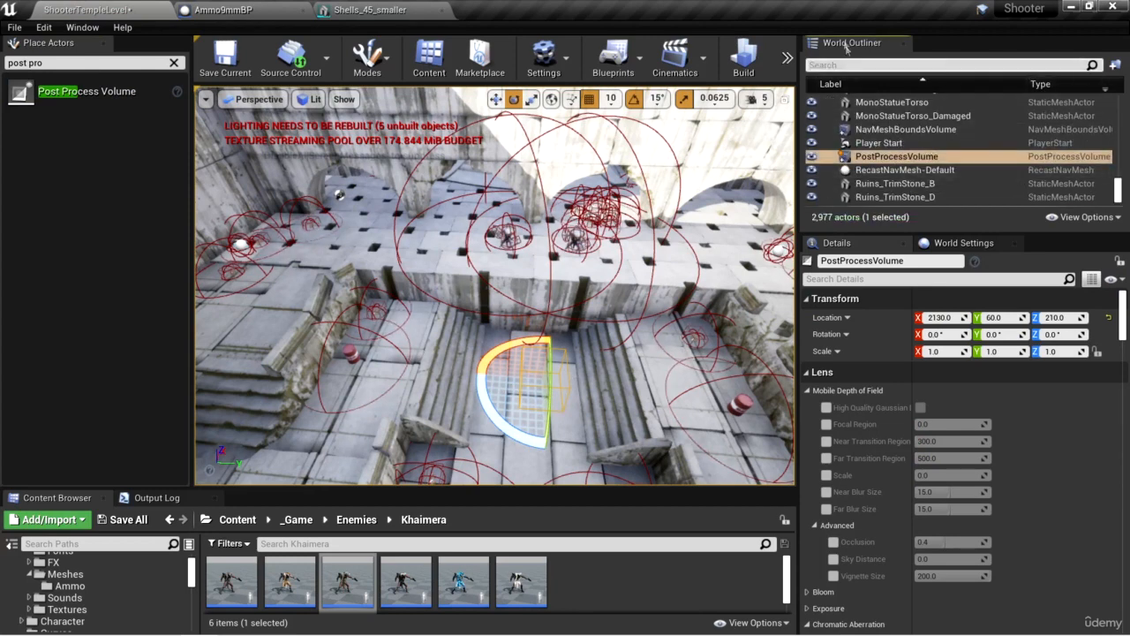
left_click(890, 157)
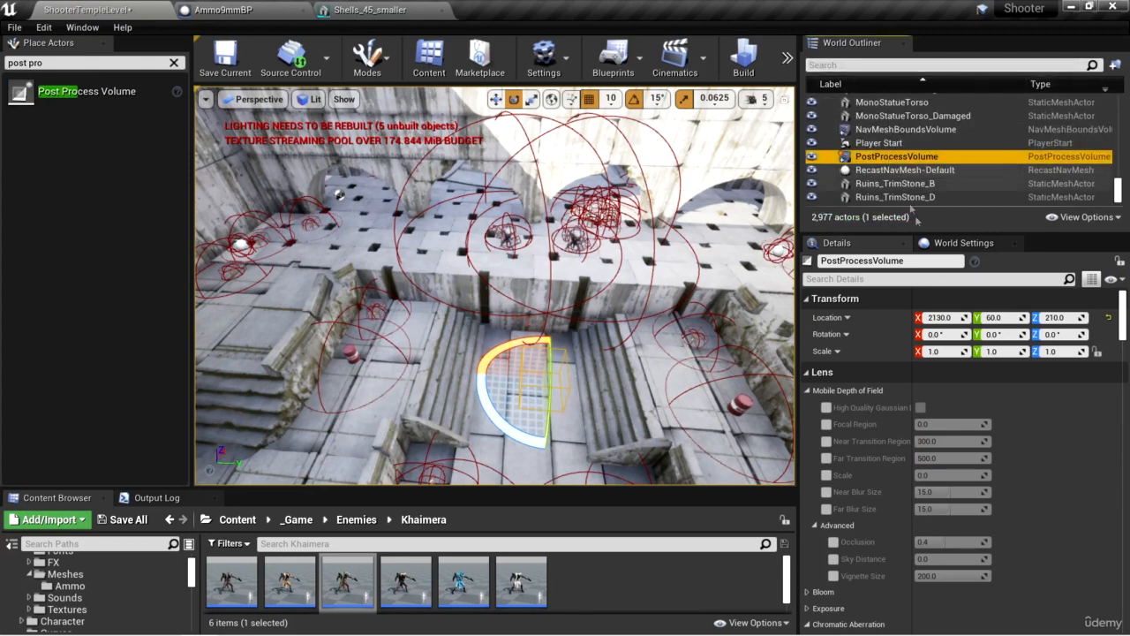
Step: Enable Infinite Extent (Unbound) for the Post Process Volume, finding the setting by filtering its details for "infinit"
left_click(867, 278)
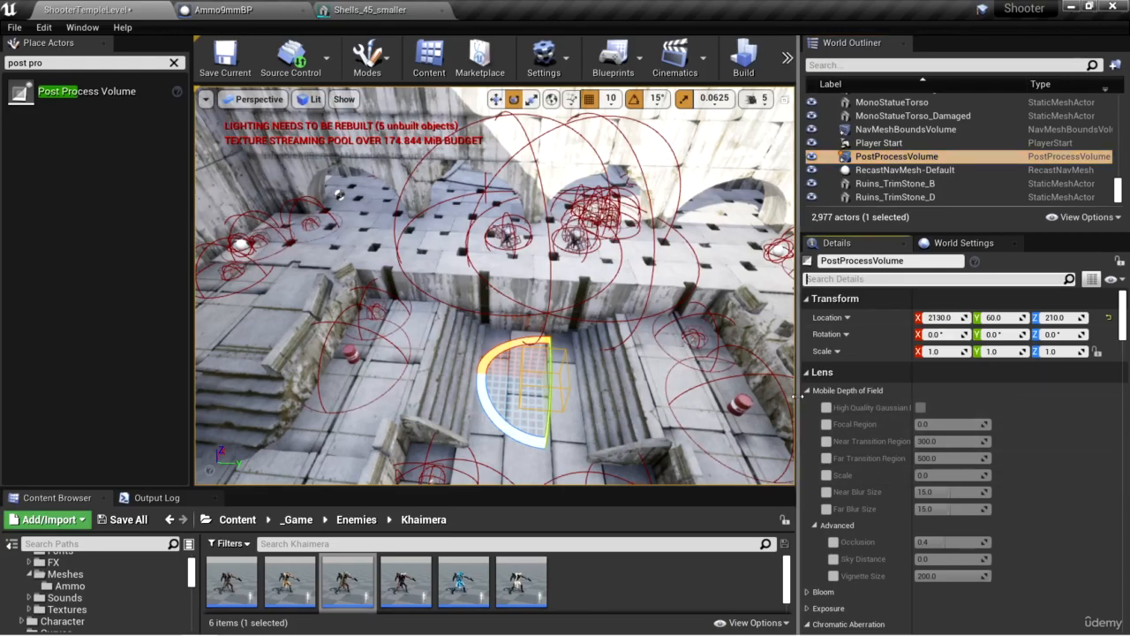
left_click_drag(798, 396, 767, 397)
mouse_move(611, 411)
right_mouse_down()
mouse_move(600, 450)
mouse_move(565, 477)
mouse_move(587, 437)
mouse_move(587, 402)
mouse_move(576, 415)
mouse_move(565, 406)
mouse_move(618, 397)
right_mouse_up()
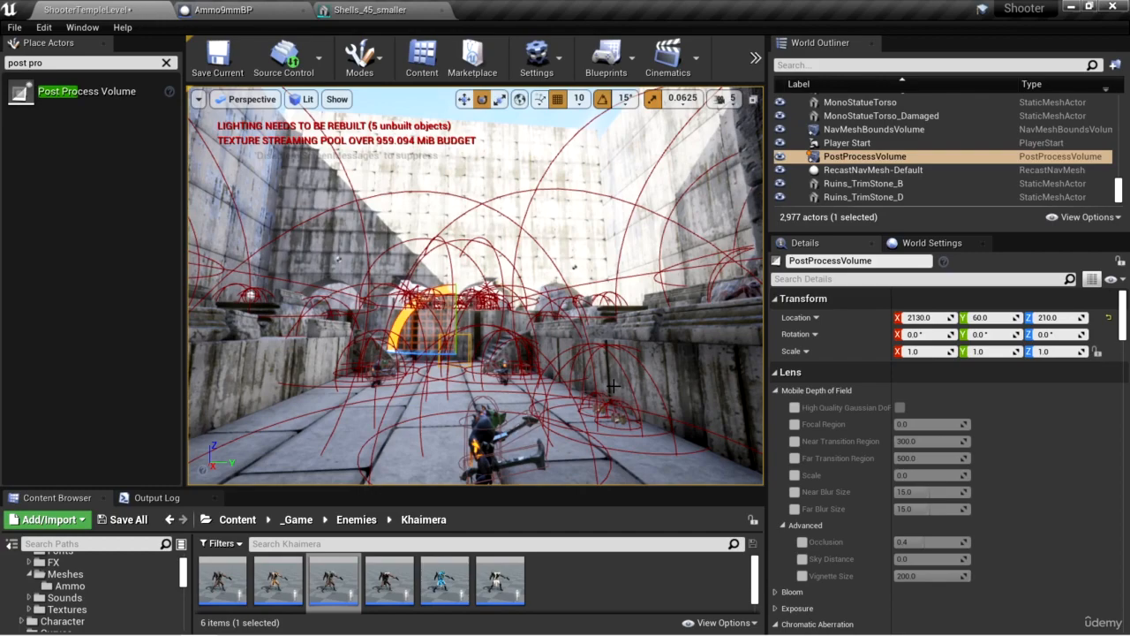
mouse_move(506, 293)
right_mouse_down()
mouse_move(476, 305)
mouse_move(492, 298)
right_mouse_up()
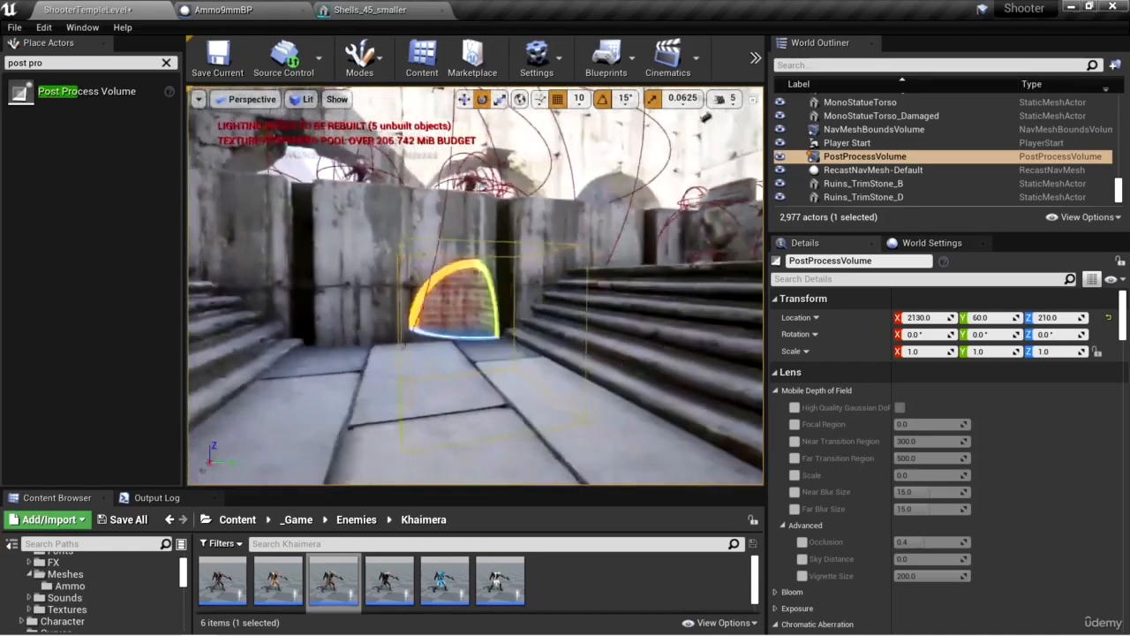
right_click_drag(594, 423, 578, 402)
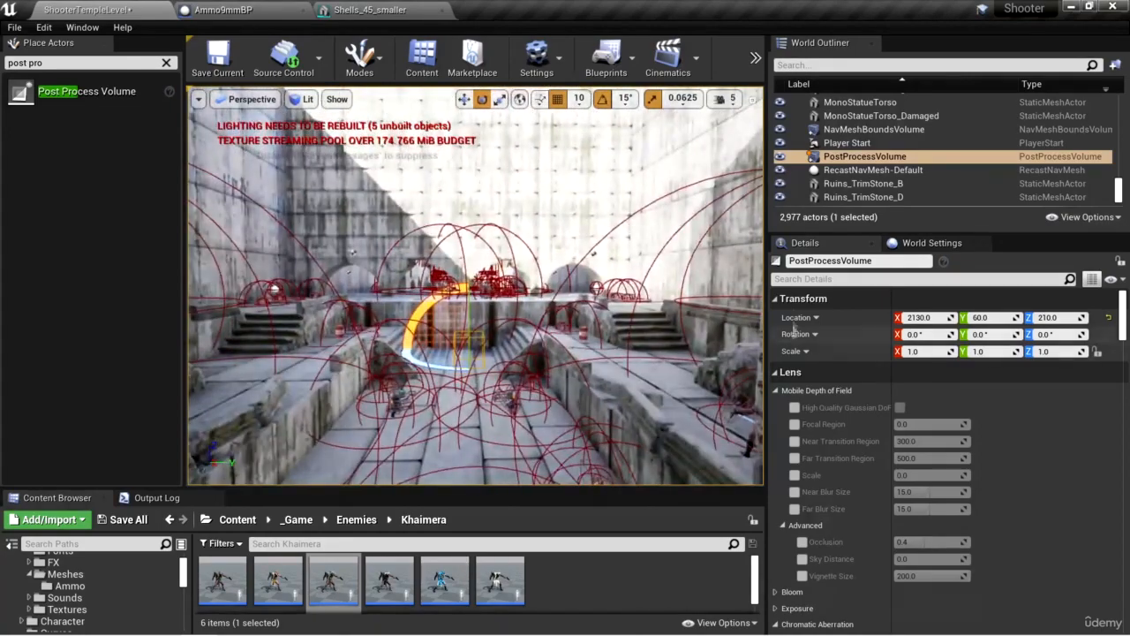
left_click(801, 279)
type("infinit")
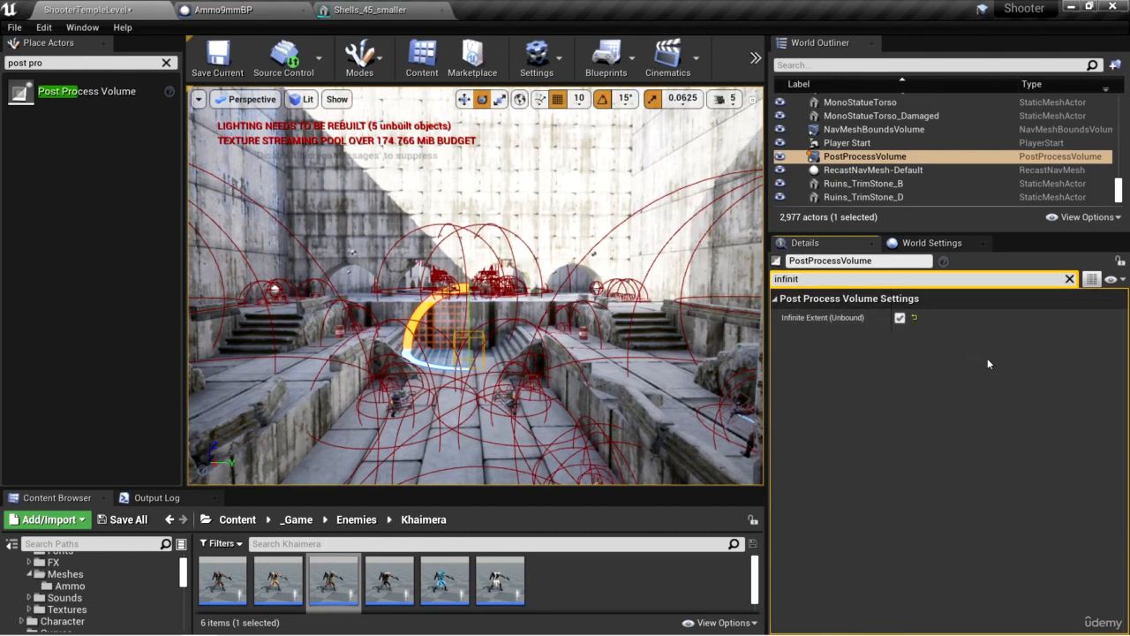
Step: Override the Post Process Volume's Bloom Intensity and set it to 0, finding the setting by filtering its details for "bloom"
left_click(1069, 279)
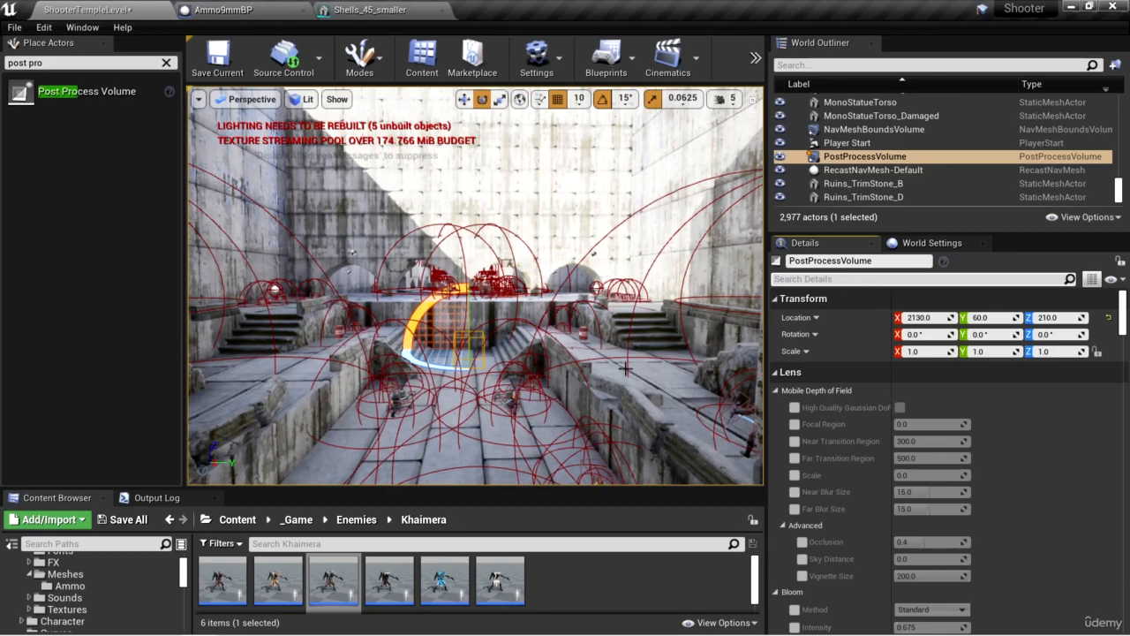
key("w")
right_click_drag(654, 398, 675, 413)
key("w")
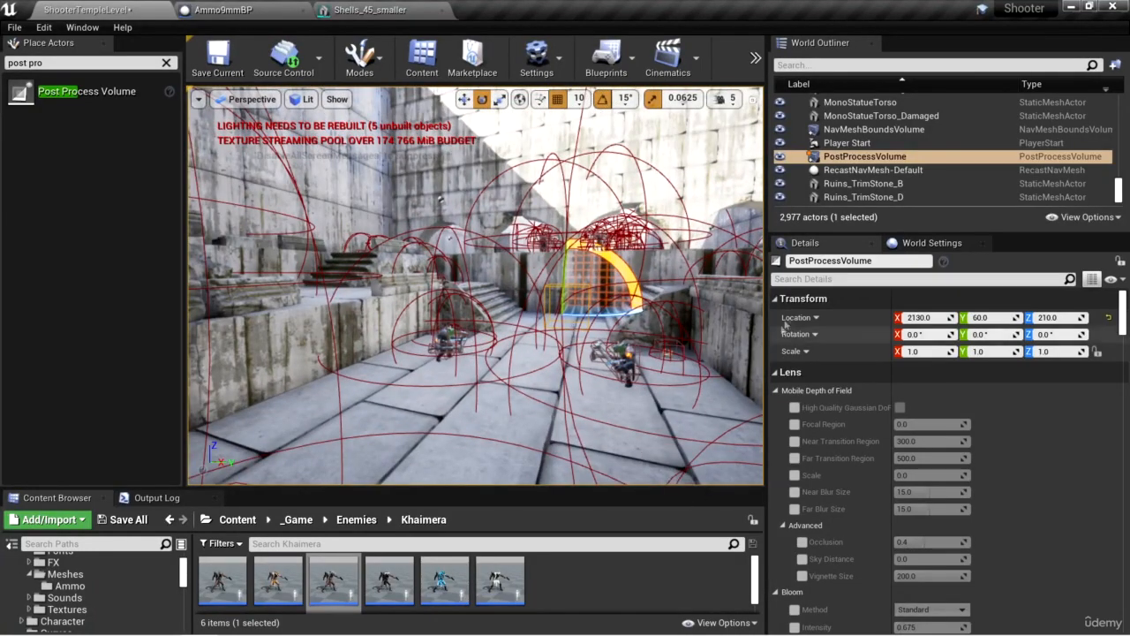
left_click(826, 278)
type("bloom")
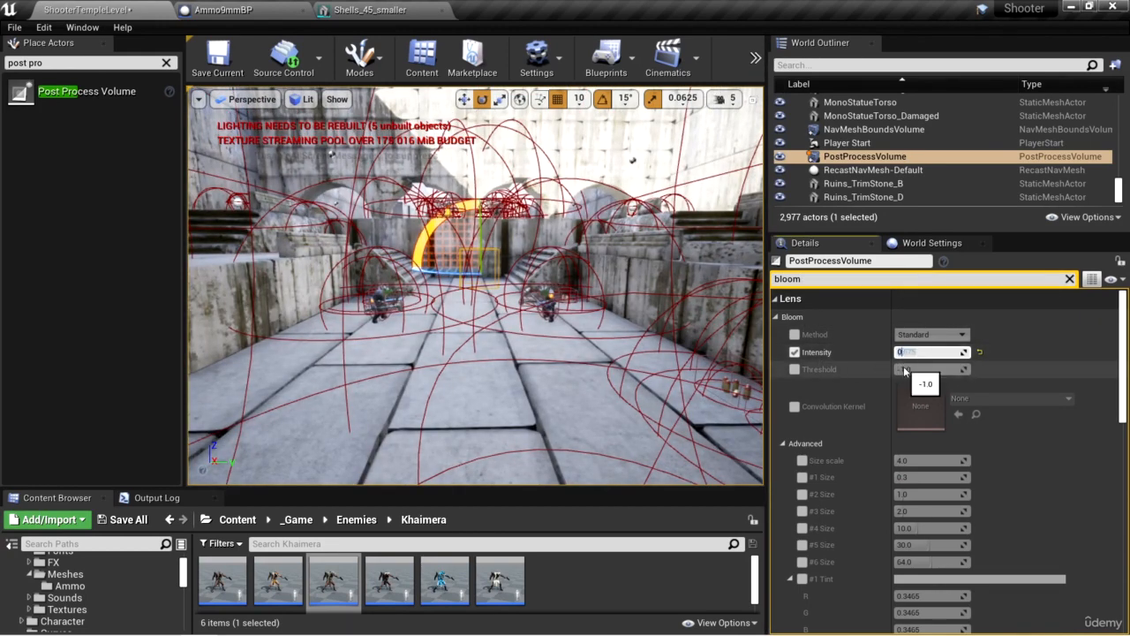
left_click(1069, 278)
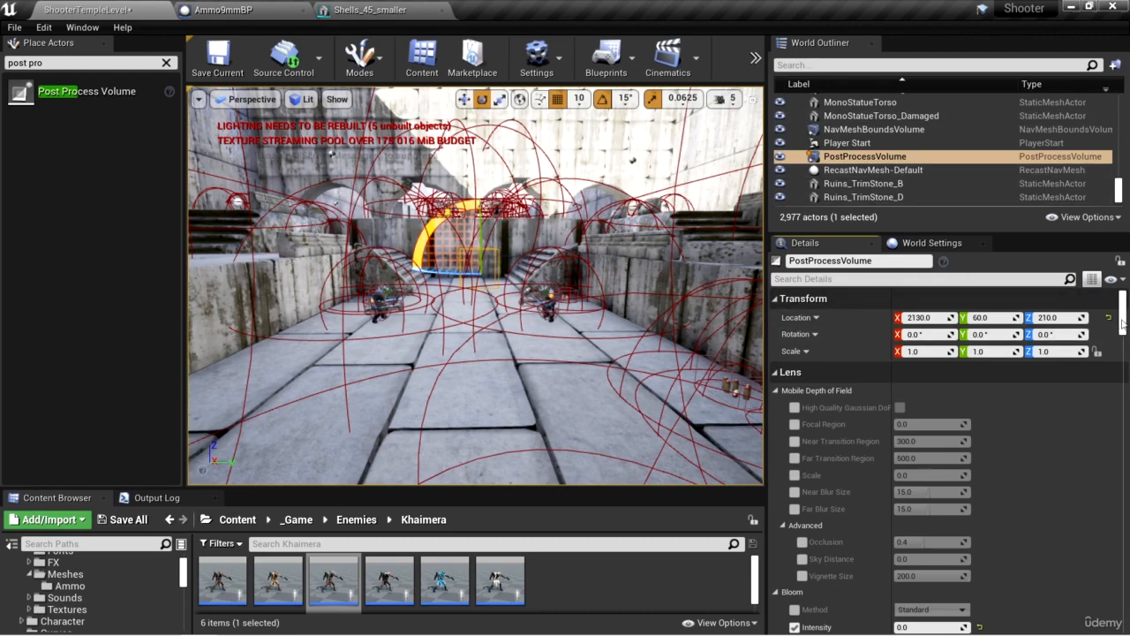
Step: Override the volume's Exposure Metering Mode and set it to Manual
scroll(1123, 323, "down", 10)
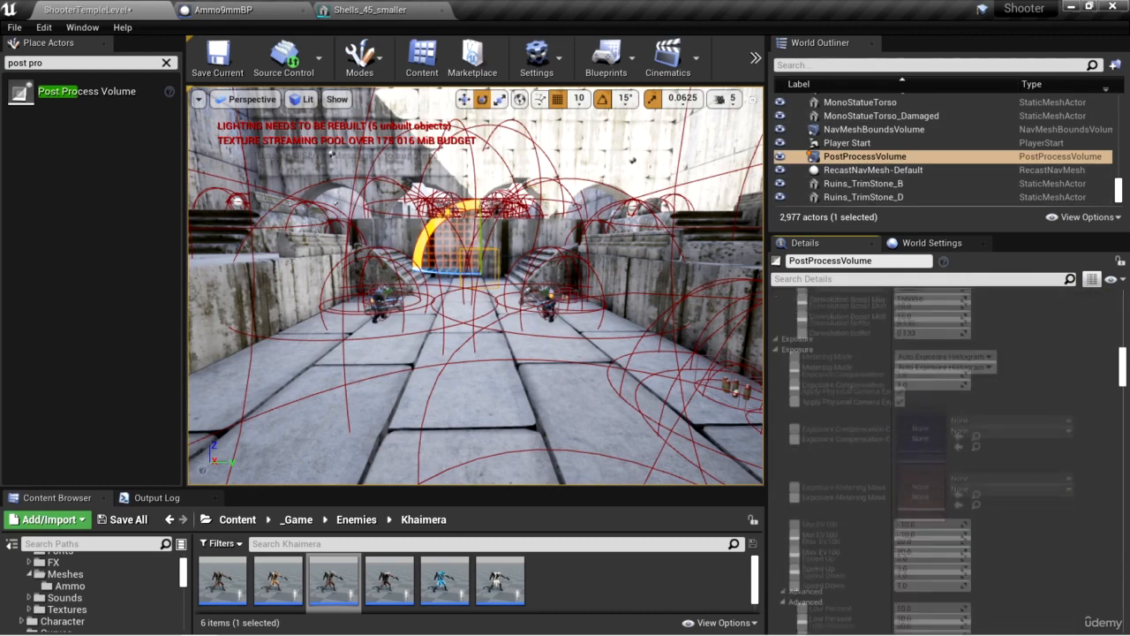
left_click_drag(1122, 378, 1122, 374)
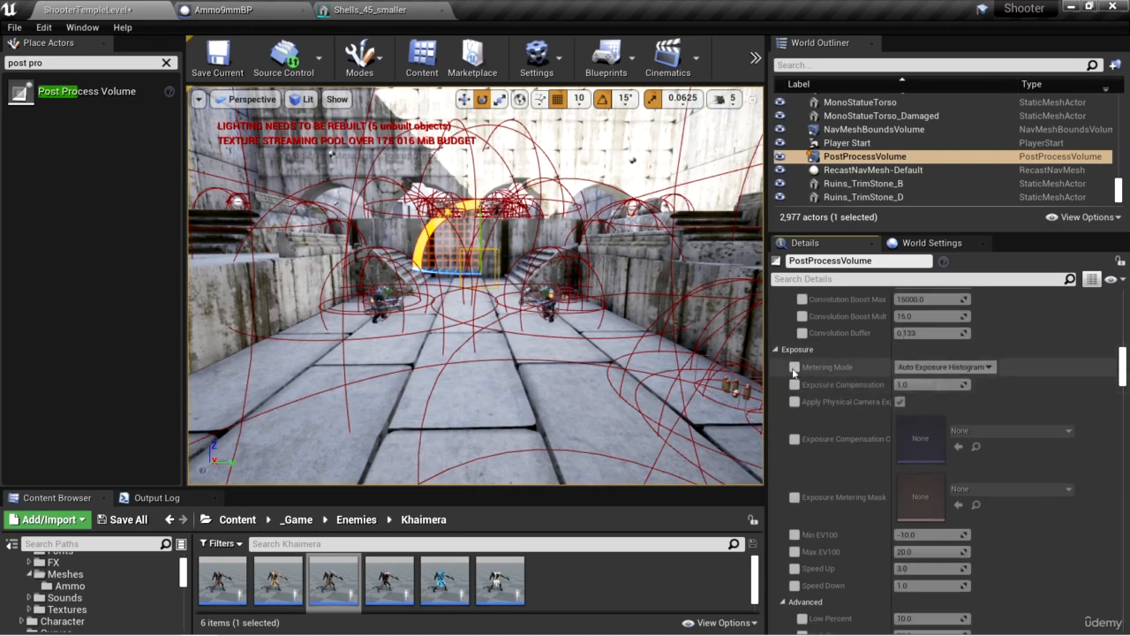
left_click(907, 369)
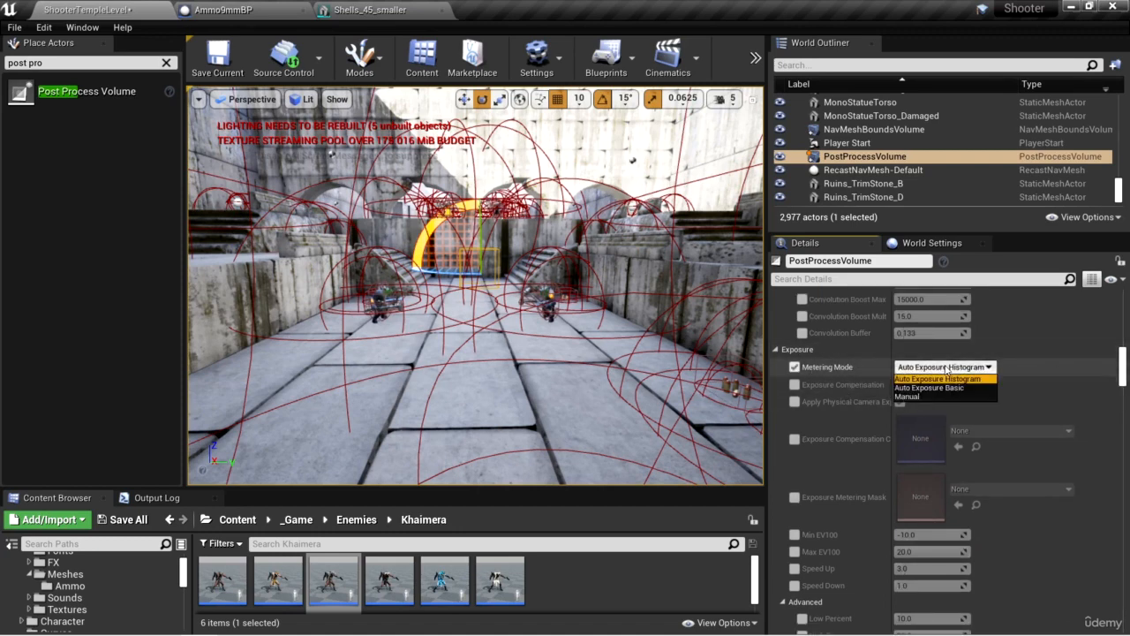
left_click(919, 397)
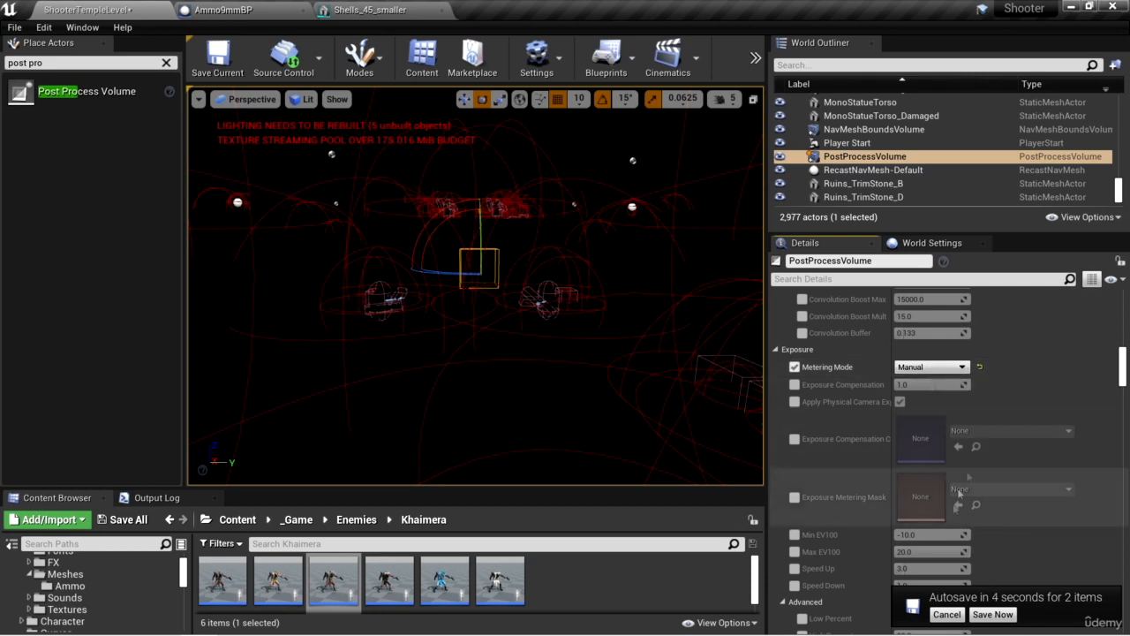
Step: Enable the Camera overrides for Shutter Speed, ISO, Aperture, Maximum Aperture and Number of diaphragm blades
scroll(999, 392, "down", 3)
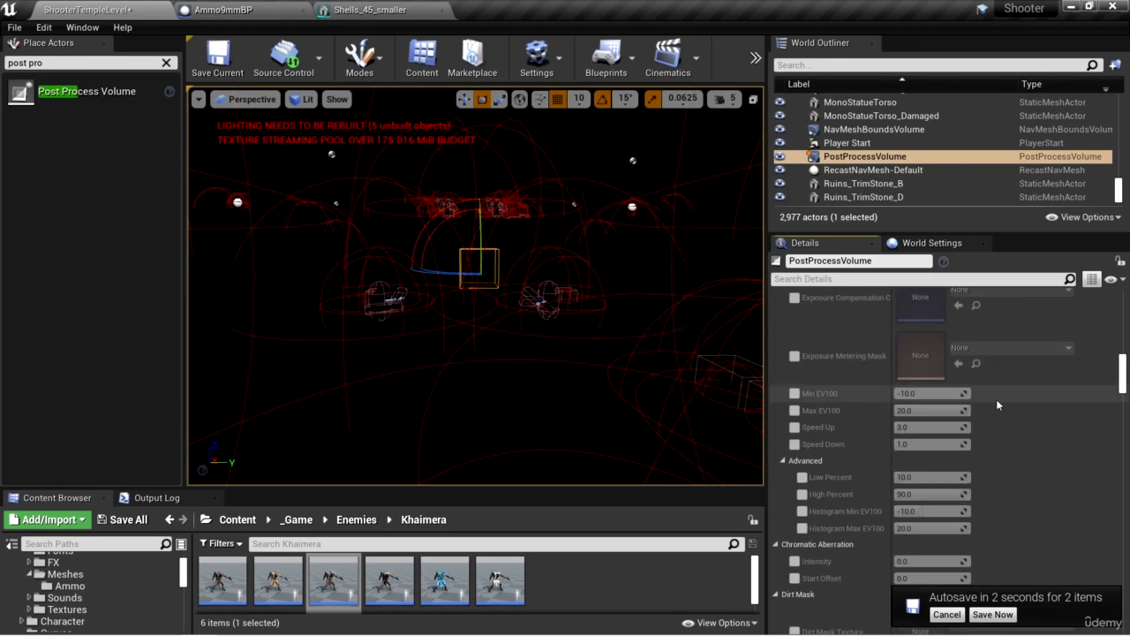
scroll(996, 399, "down", 4)
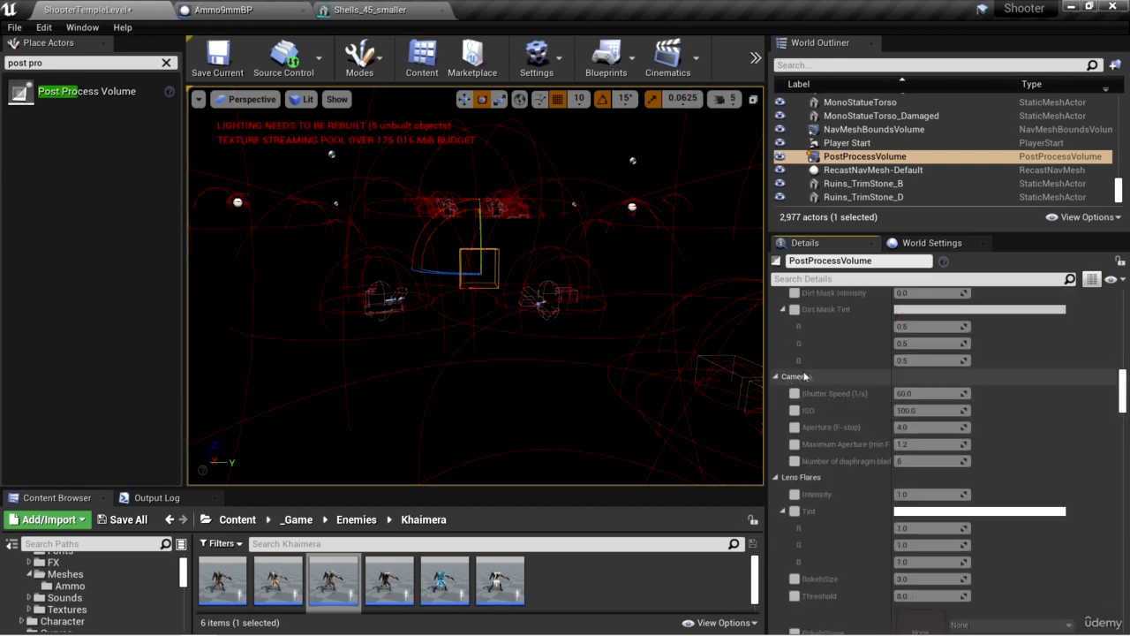
left_click(795, 393)
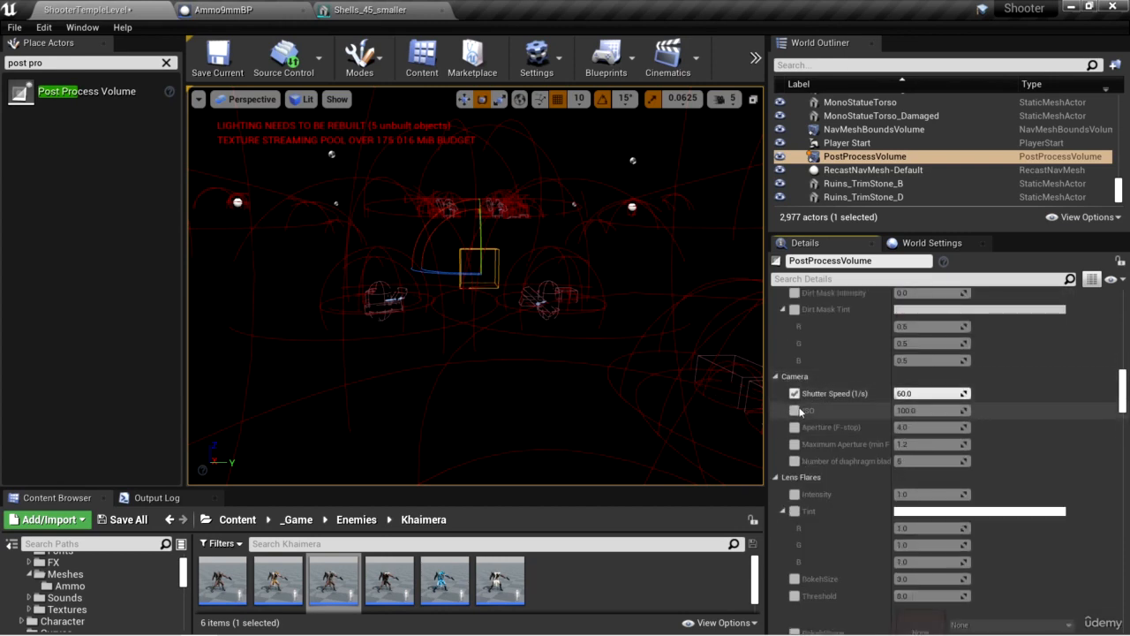
left_click(795, 409)
left_click(794, 426)
left_click(795, 444)
left_click(794, 461)
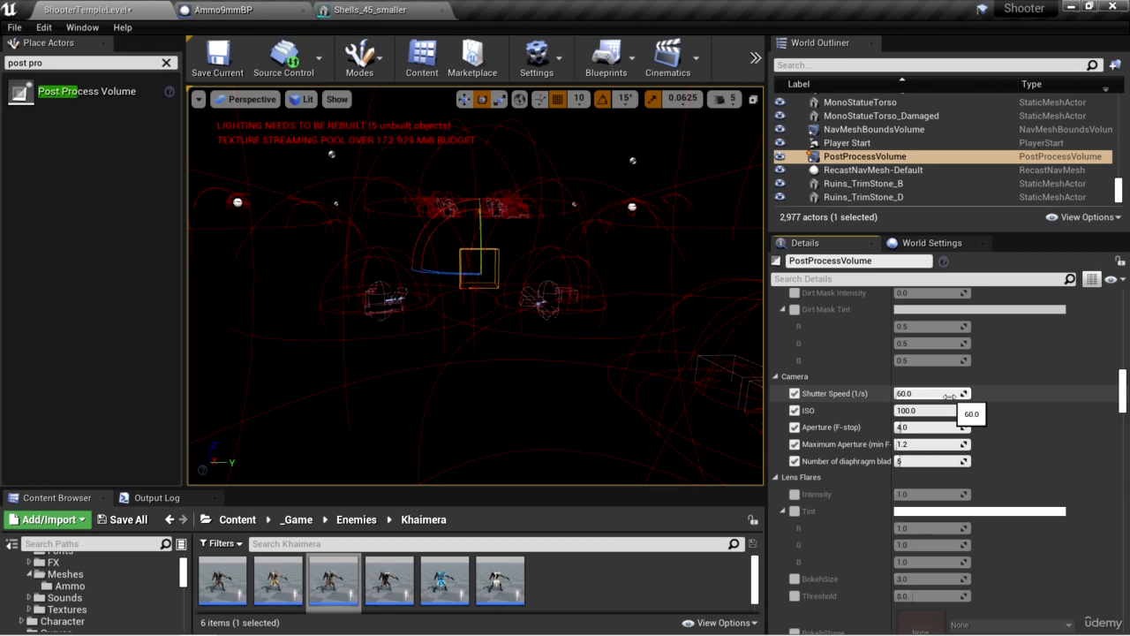
Step: Set the Camera Shutter Speed to 1 and the ISO to 2500
left_click(927, 394)
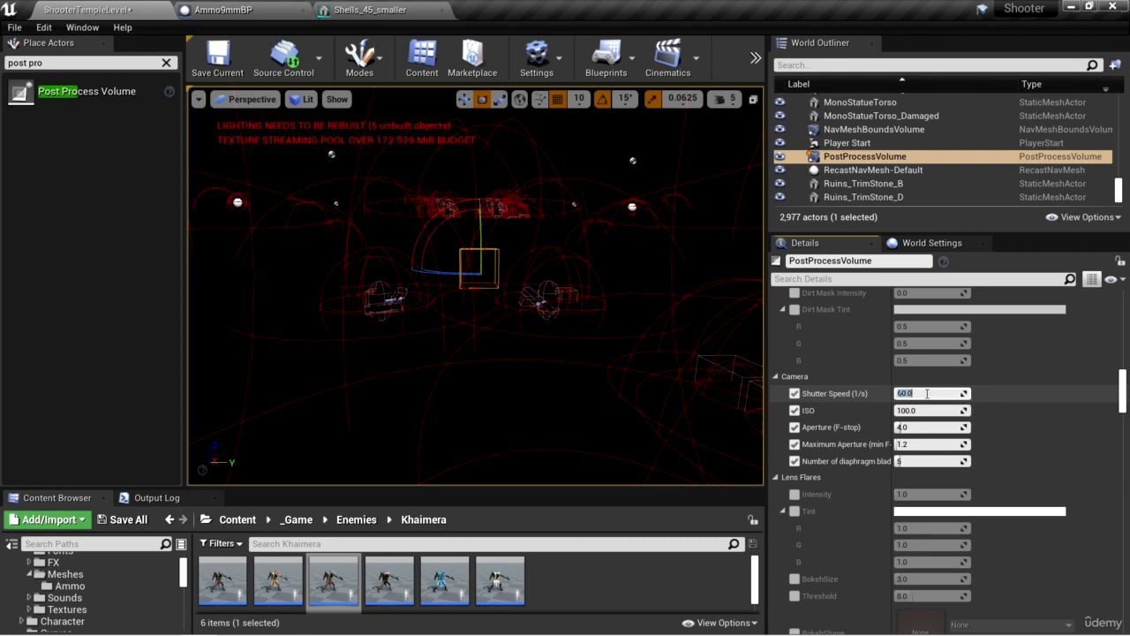
type("1")
key("Return")
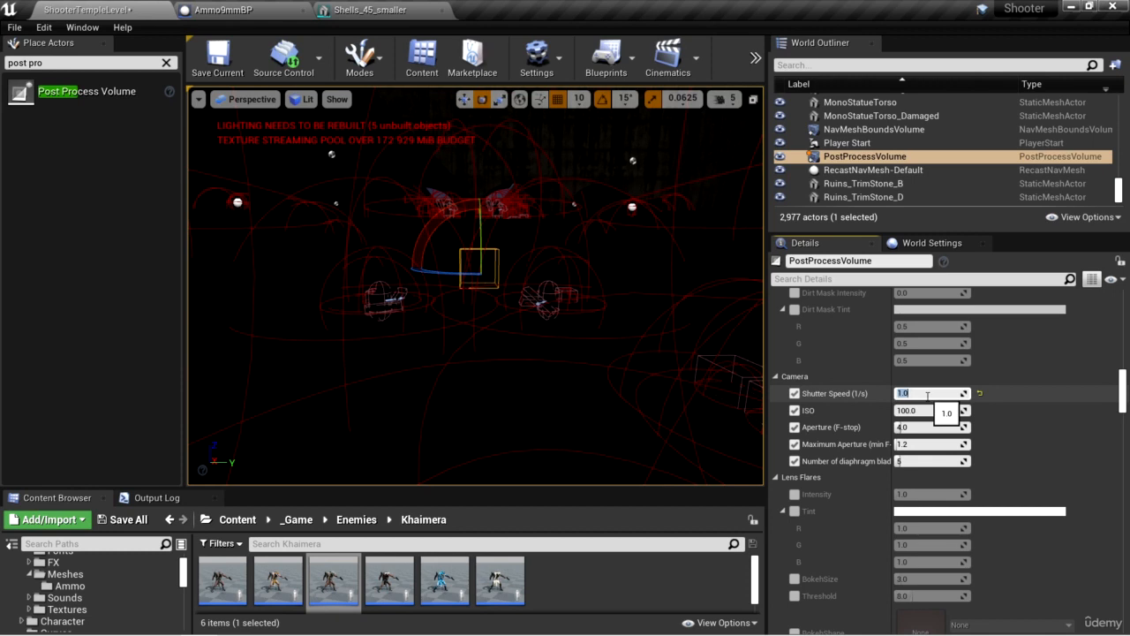
left_click(925, 412)
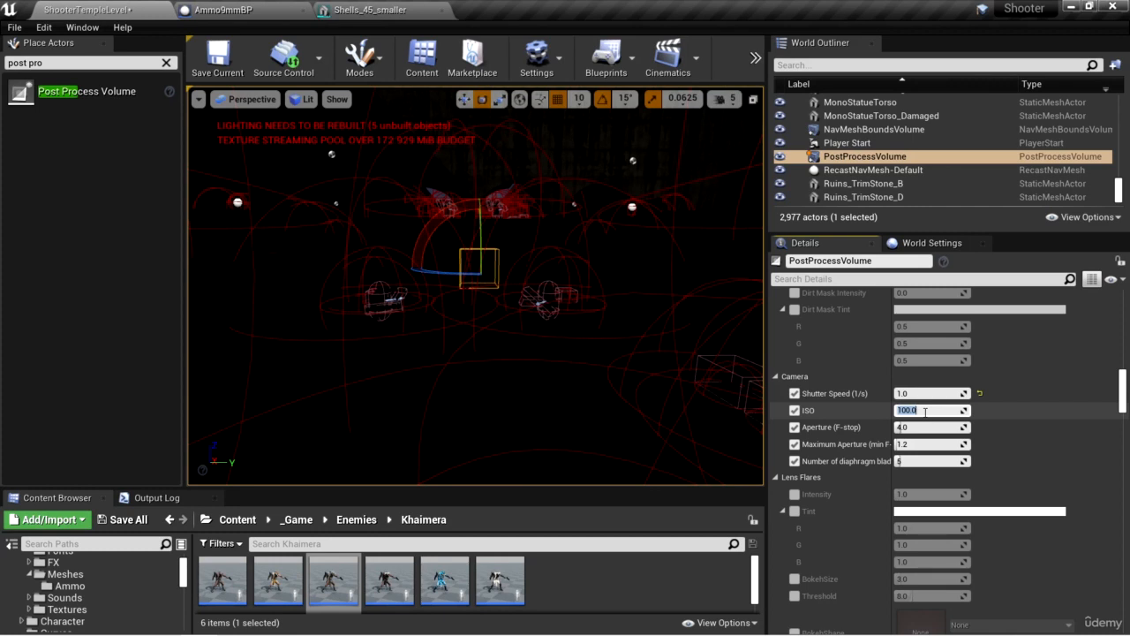
type("2500")
key("Return")
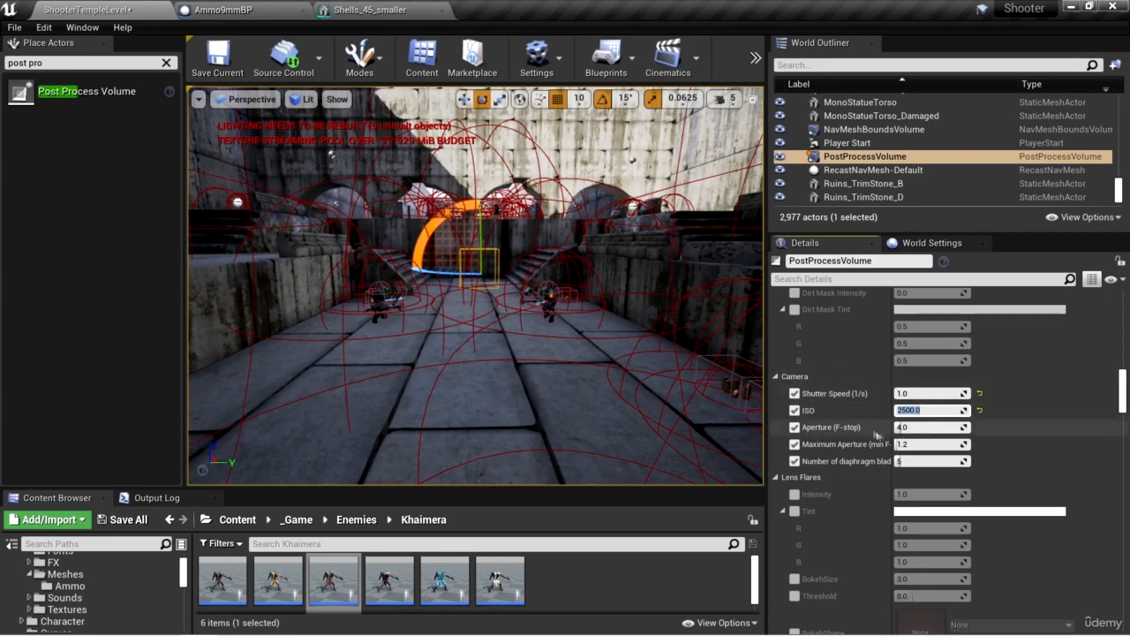
Step: Set both the Camera Aperture (F-stop) and the Maximum Aperture to 4.5
left_click(937, 428)
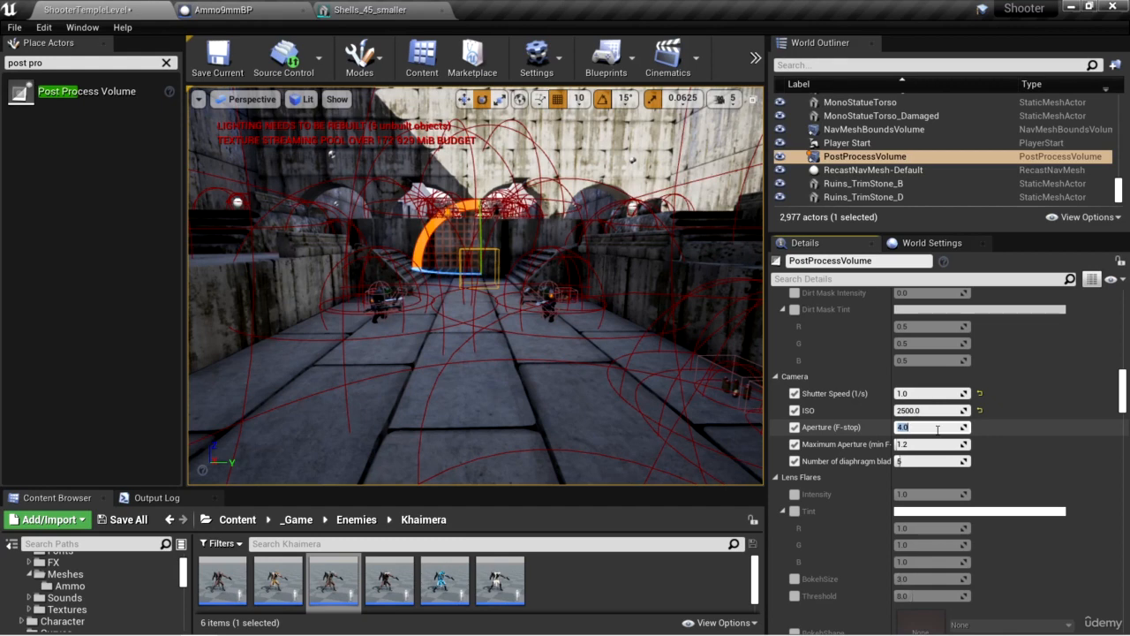
type("4")
key("Return")
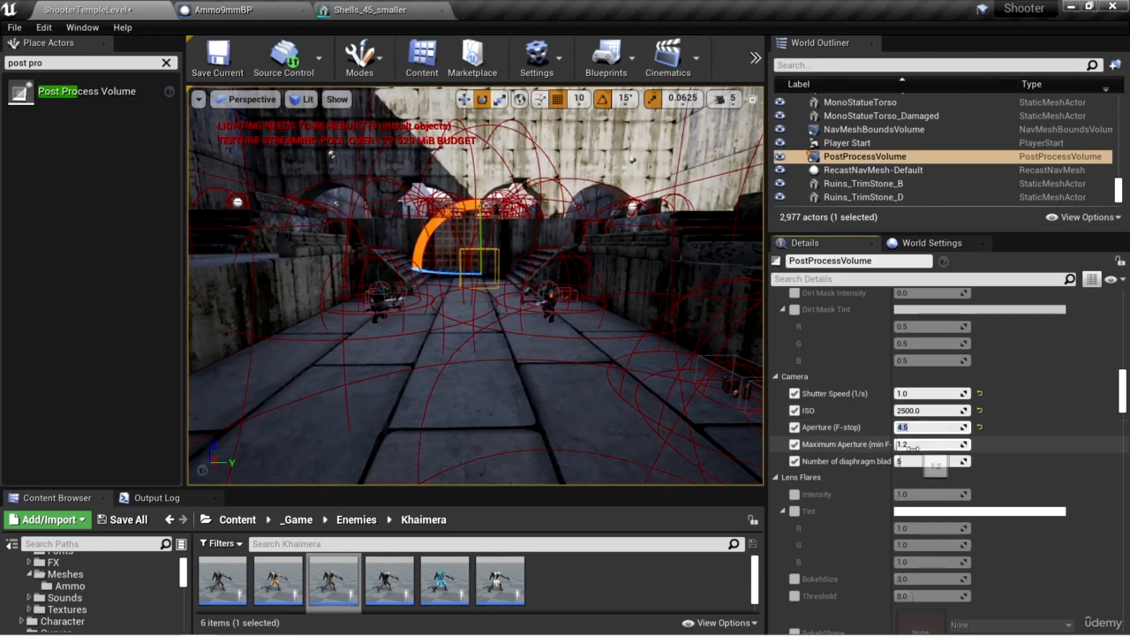
left_click(922, 446)
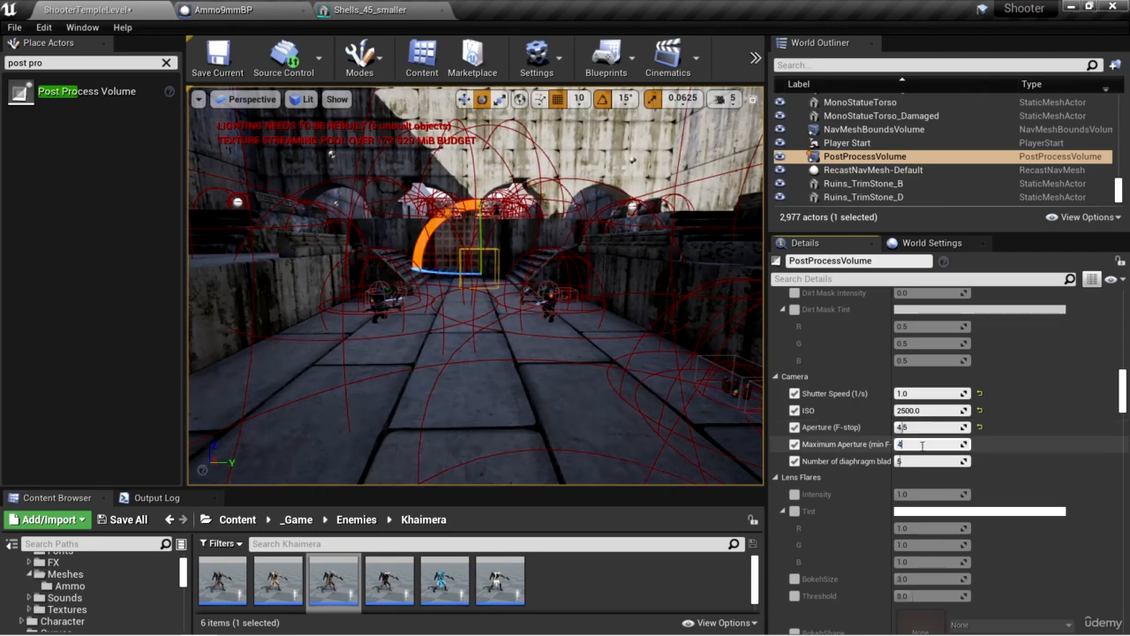
type("4.5")
key("Return")
Step: Override the Chromatic Aberration Intensity and set it to 1.3
scroll(973, 501, "up", 10)
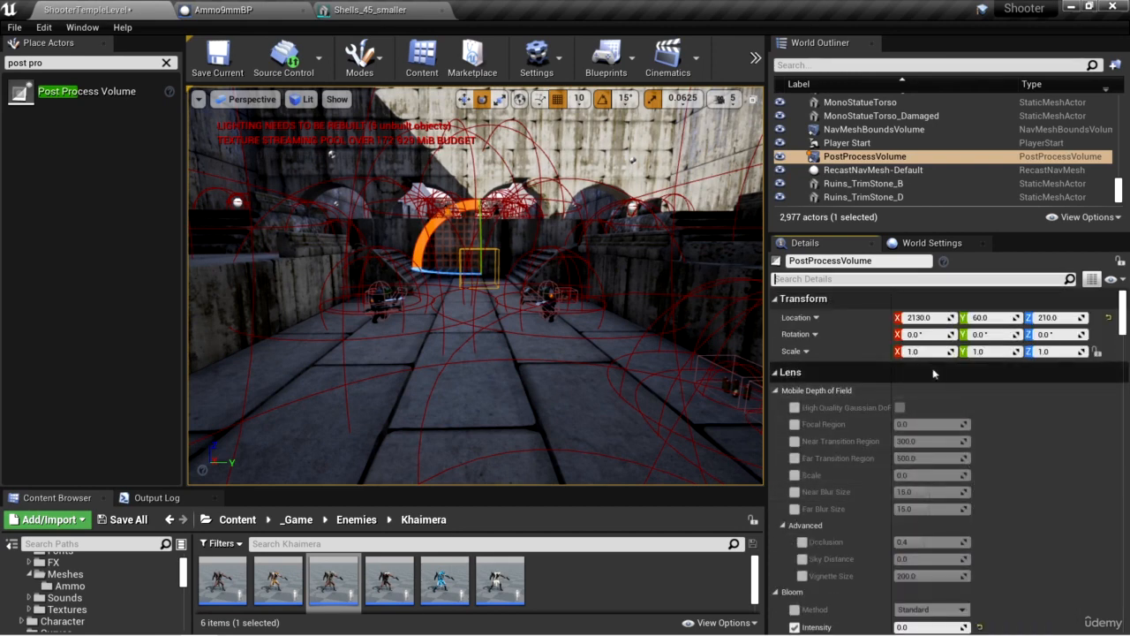
scroll(941, 379, "down", 5)
scroll(941, 376, "down", 12)
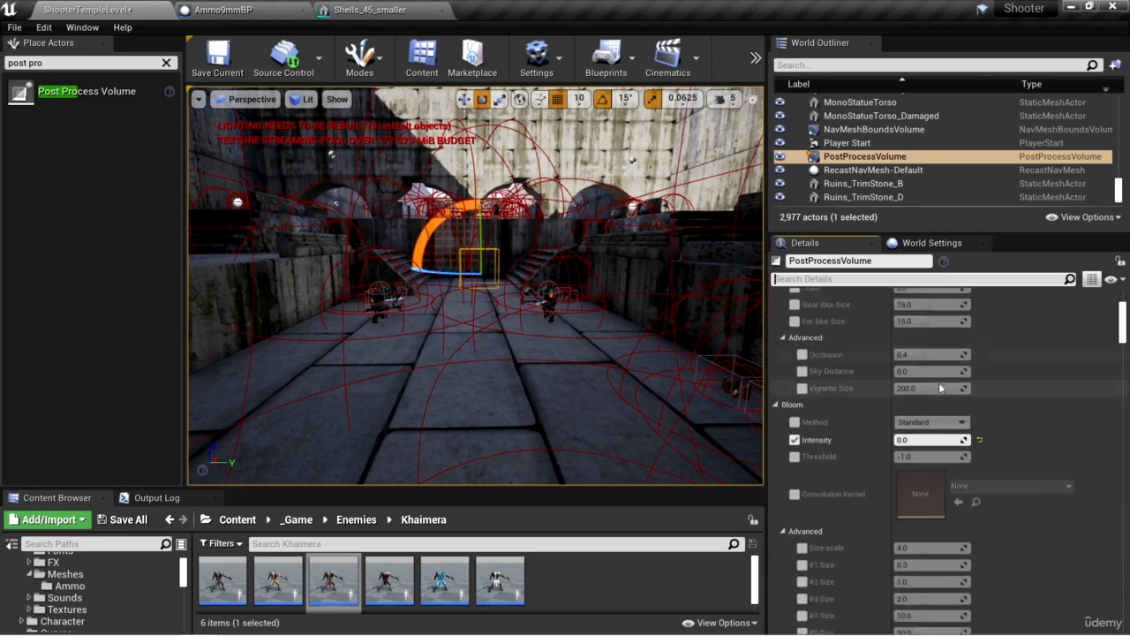
scroll(938, 390, "down", 10)
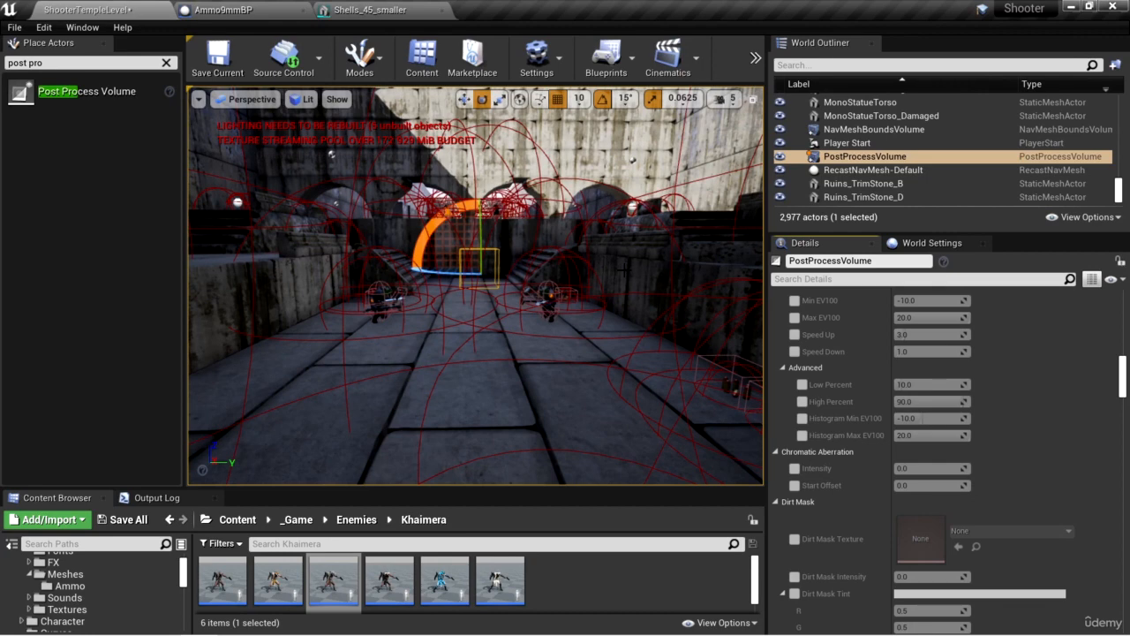
left_click(794, 468)
left_click(925, 469)
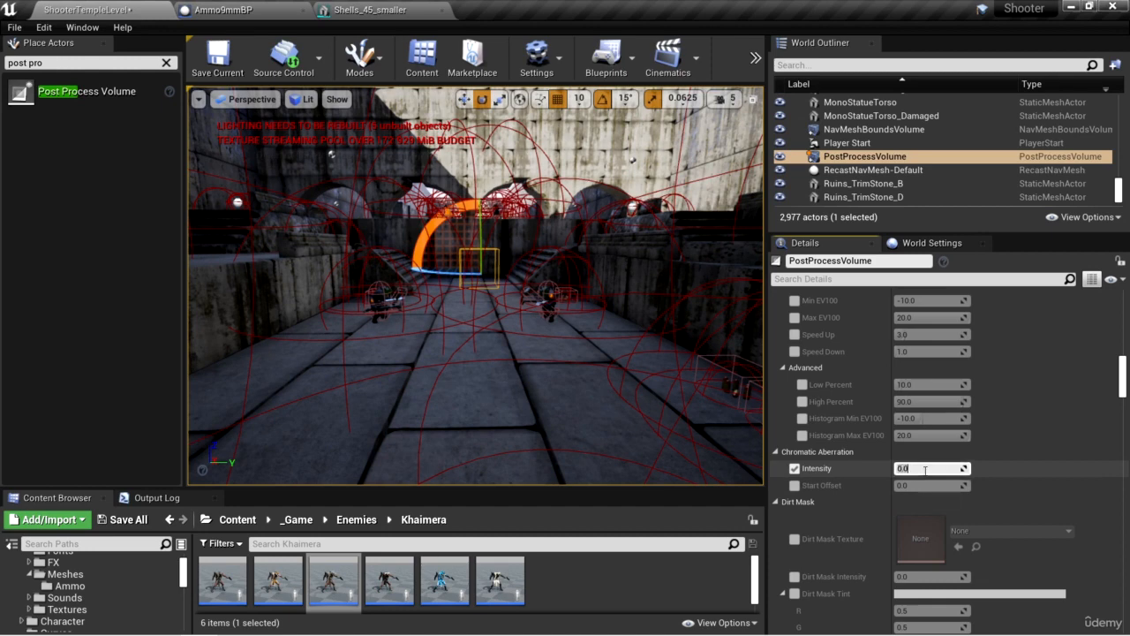
type("1.3")
key("Return")
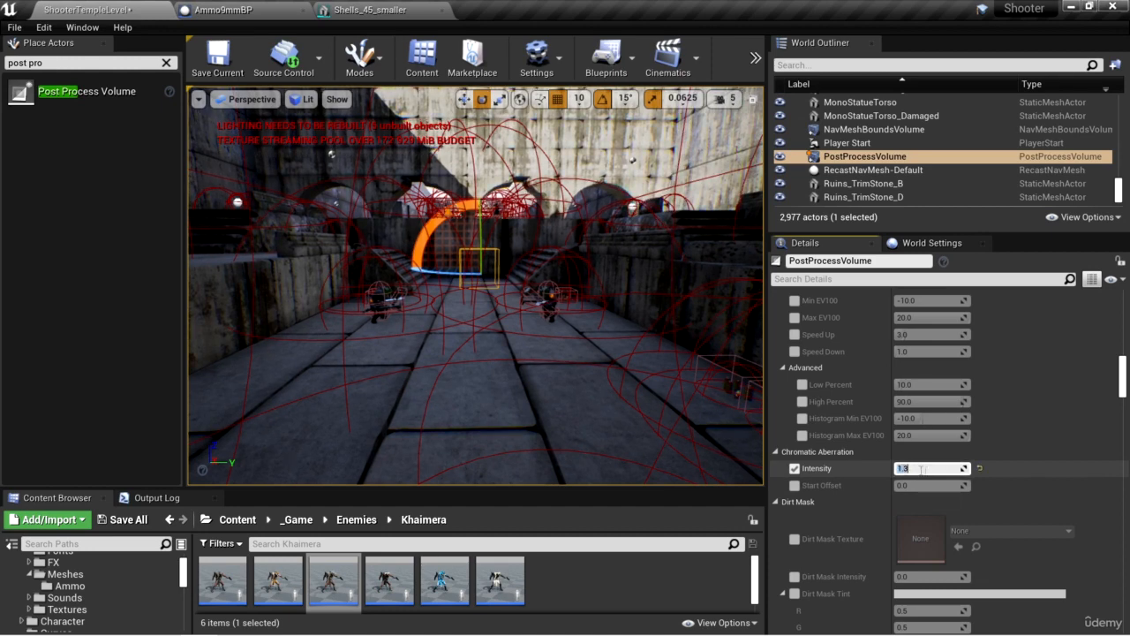
mouse_move(713, 315)
right_mouse_down()
mouse_move(761, 309)
mouse_move(717, 309)
right_mouse_up()
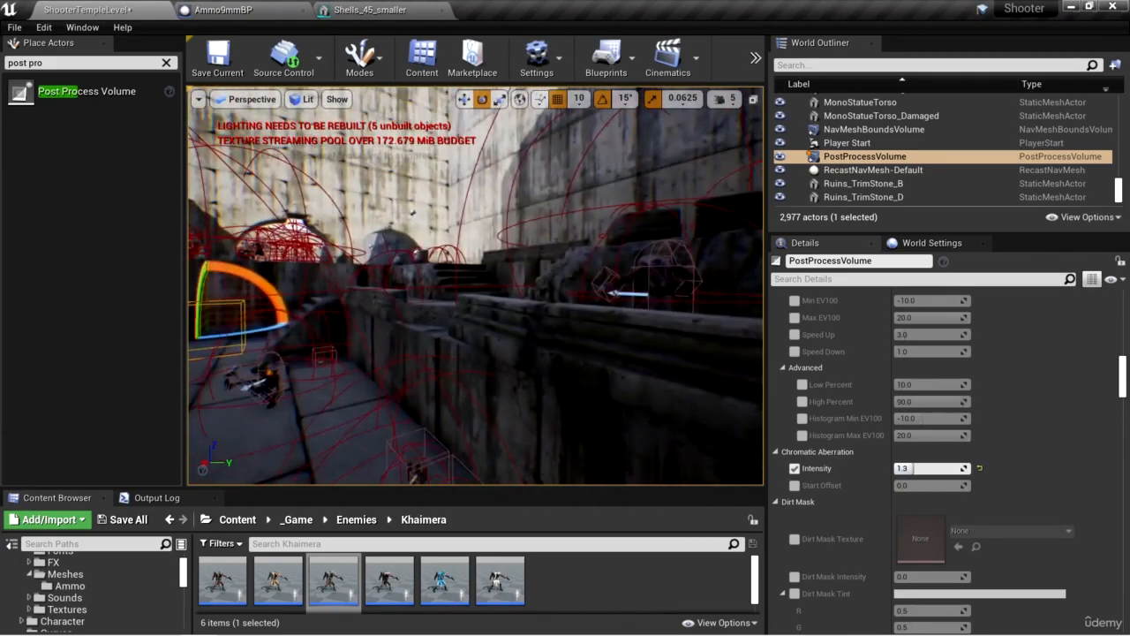
Step: Override the Chromatic Aberration Start Offset and set it to 0.7
left_click(794, 484)
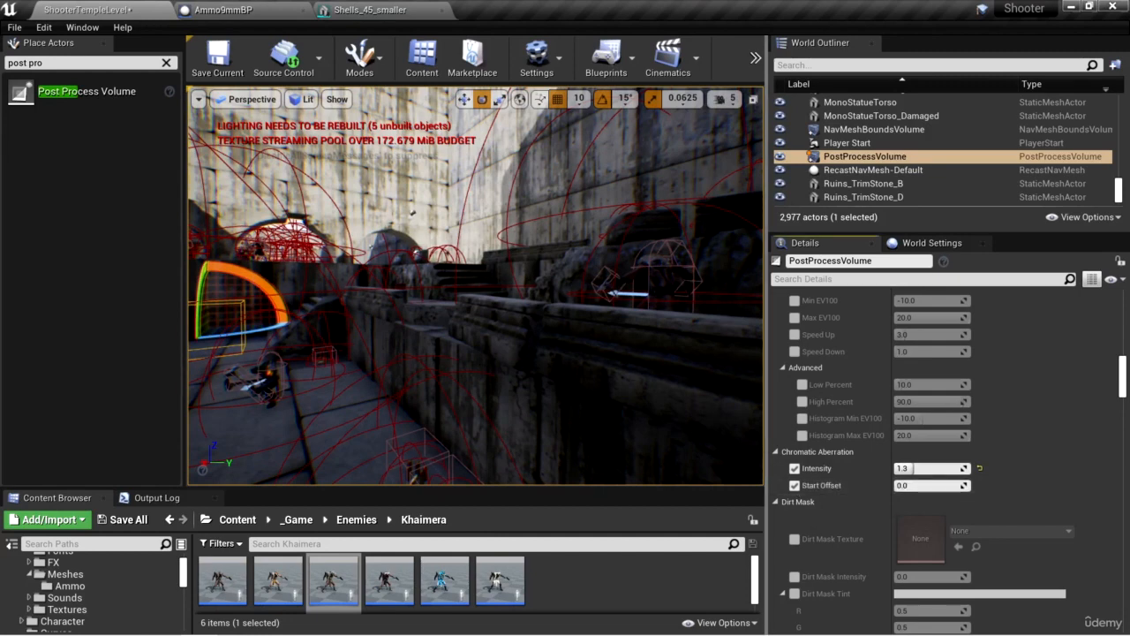
left_click(925, 485)
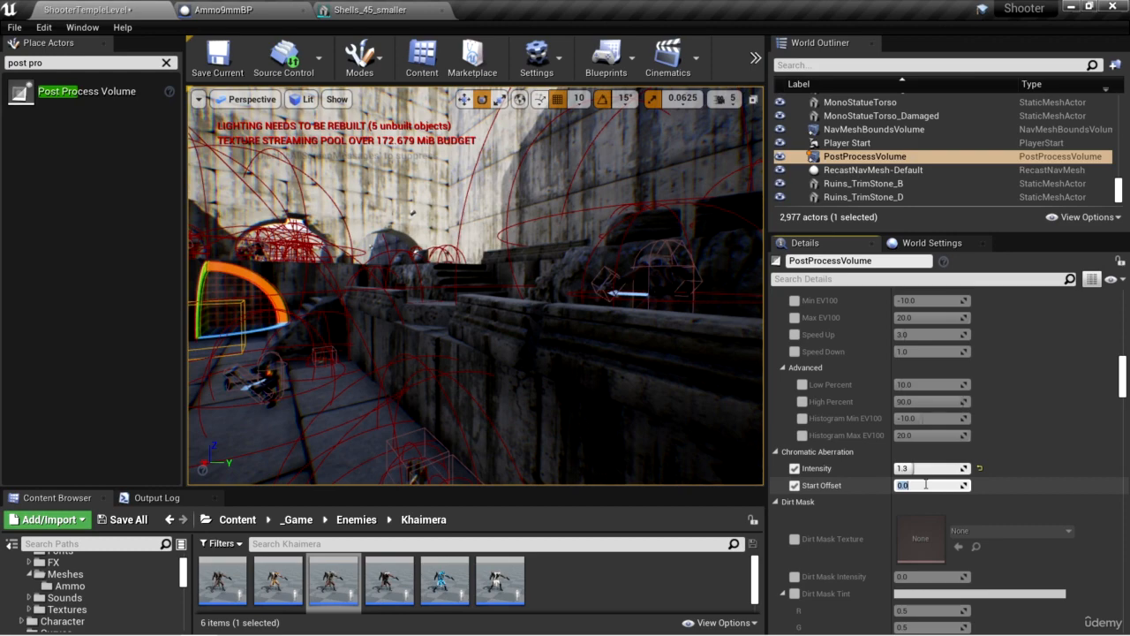
type("1")
key("Return")
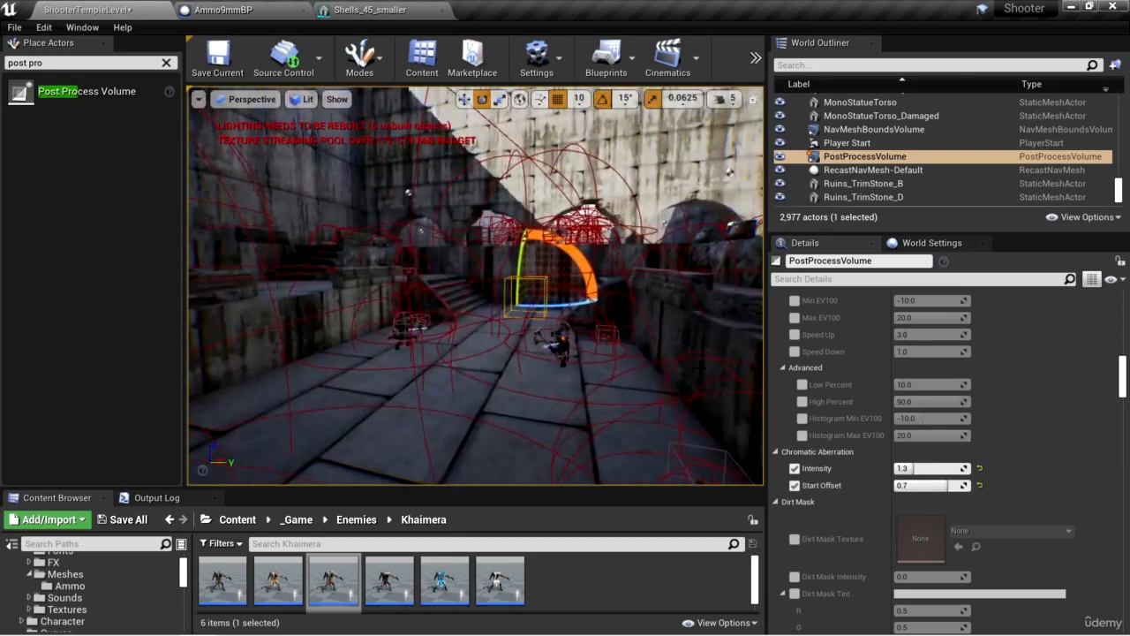
right_click_drag(699, 367, 685, 377)
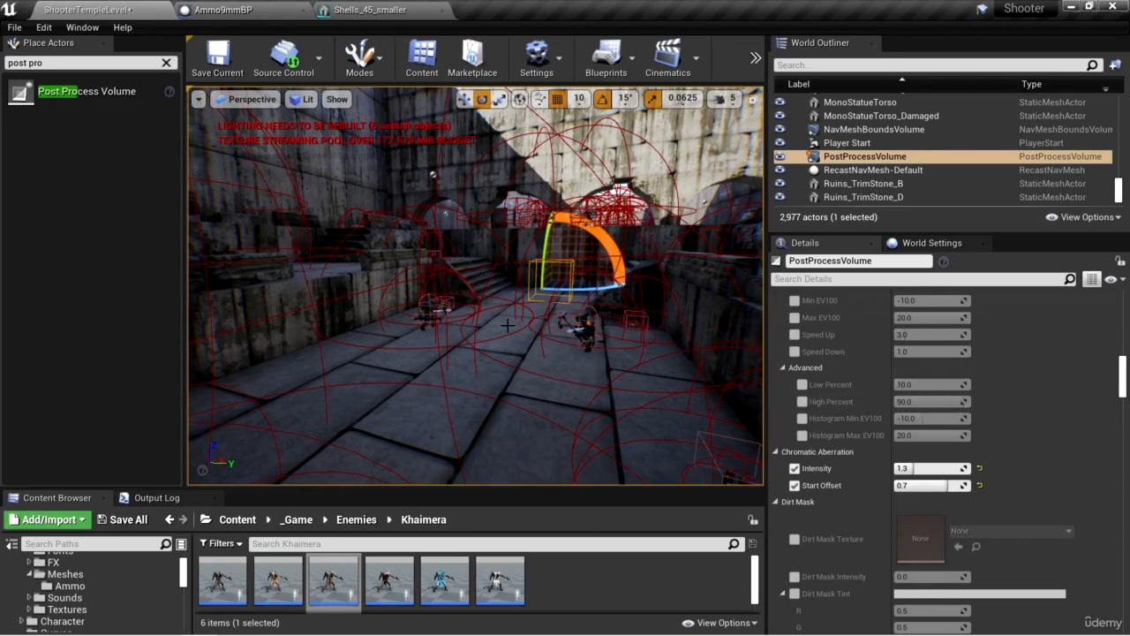
Step: Override the Vignette Intensity under Image Effects and set it to 0.55
scroll(861, 375, "up", 10)
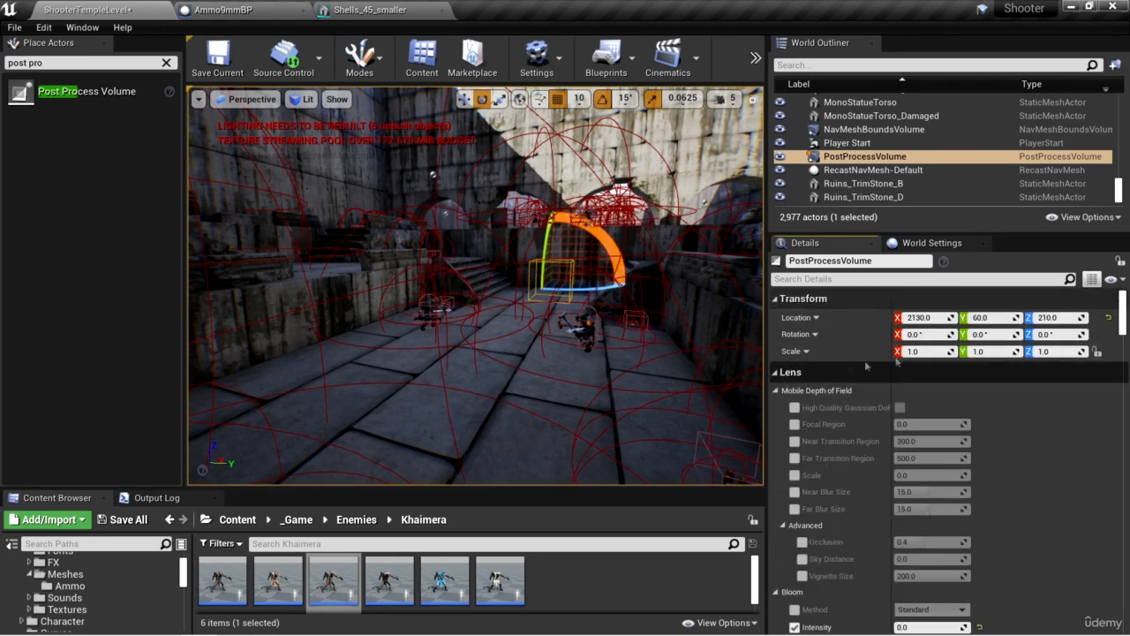
left_click_drag(1125, 316, 1124, 447)
left_click(794, 441)
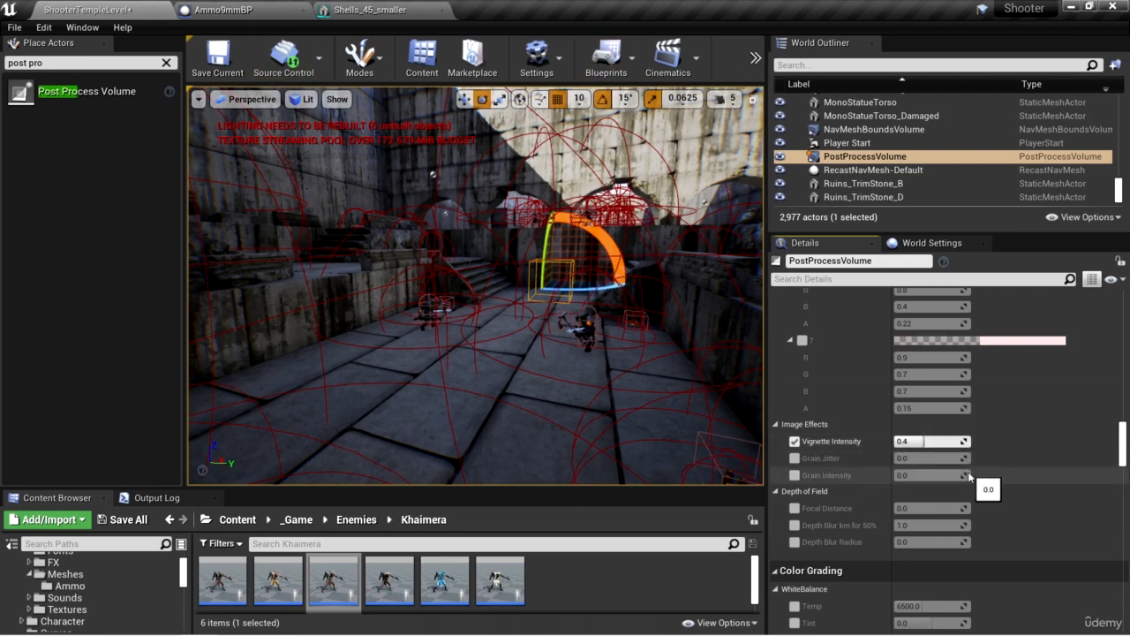
left_click_drag(928, 444, 888, 441)
left_click(923, 442)
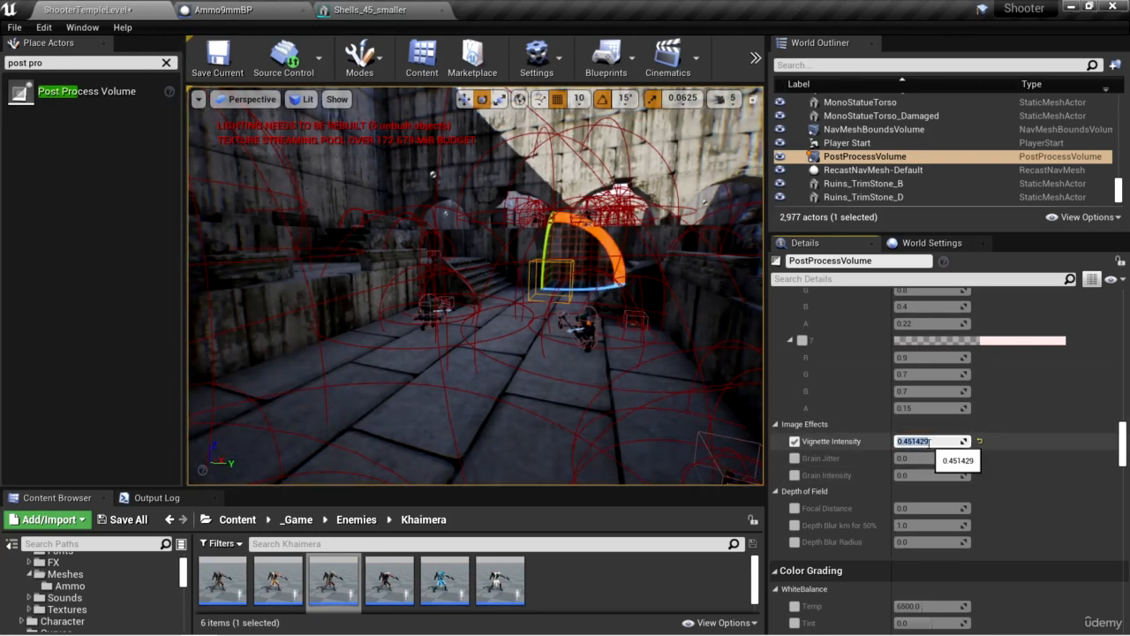
key("BackSpace")
type(".55")
key("Return")
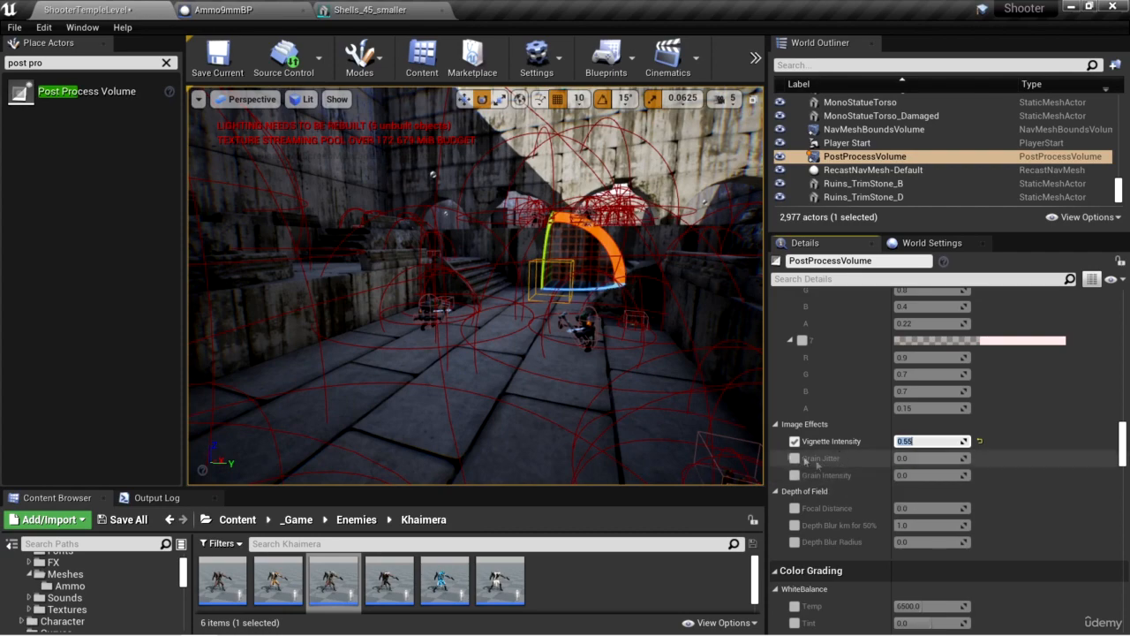
Step: Enable the Grain Jitter and Grain Intensity overrides under Image Effects
right_click_drag(662, 403, 751, 345)
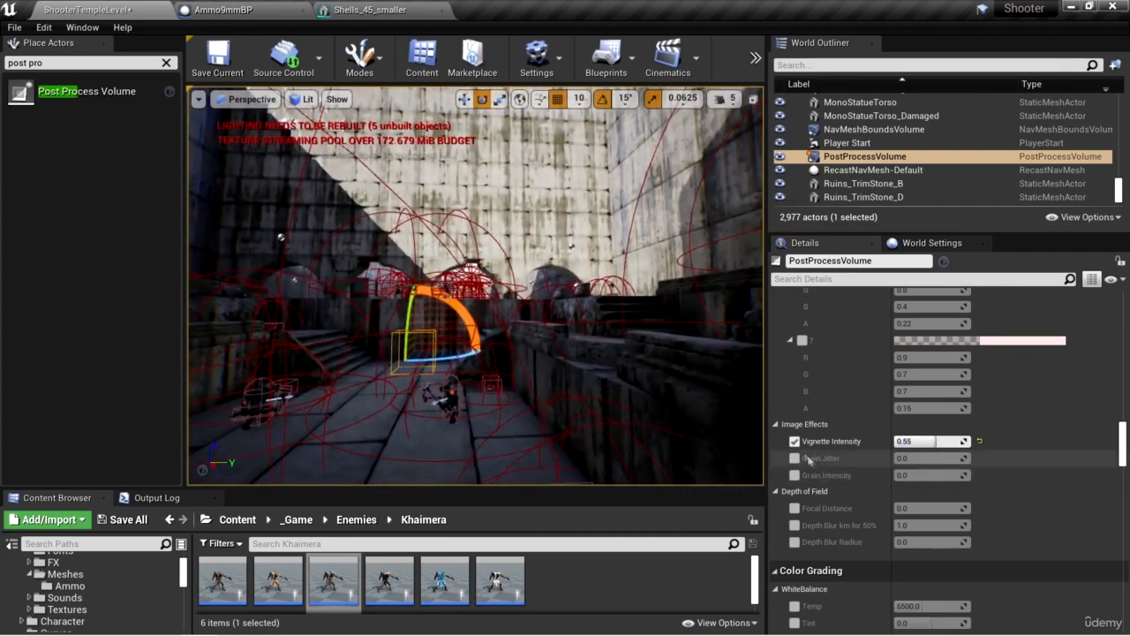
left_click(794, 457)
left_click(795, 476)
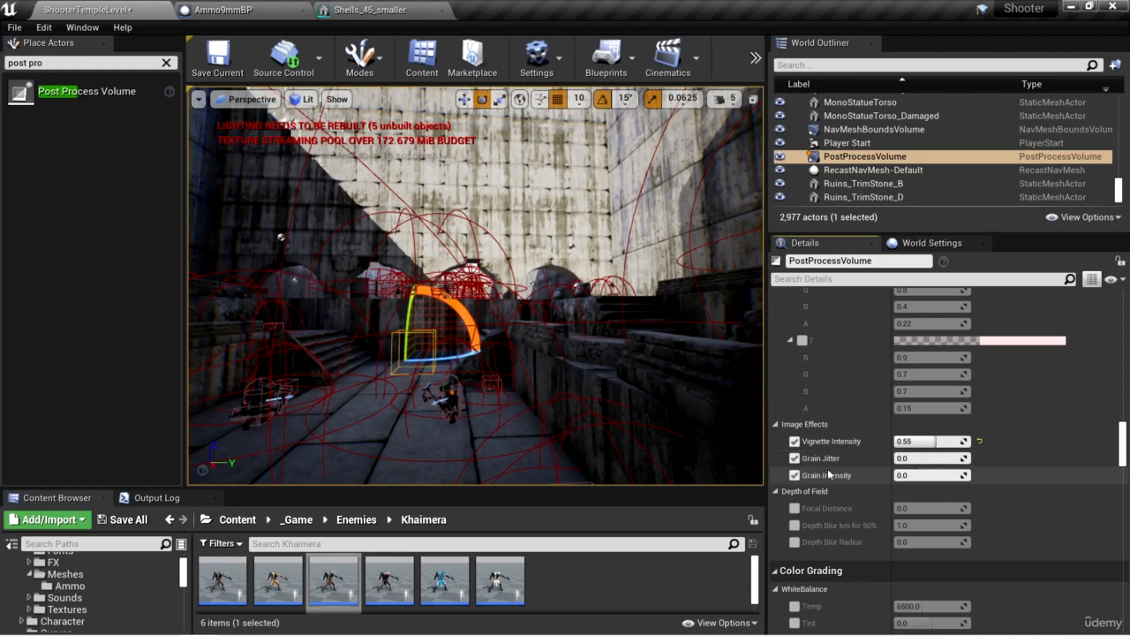
Step: Try stronger film grain with Grain Intensity at about 0.83 and Grain Jitter at about 0.56, then lower Grain Intensity to about 0.18
left_click_drag(909, 475, 963, 474)
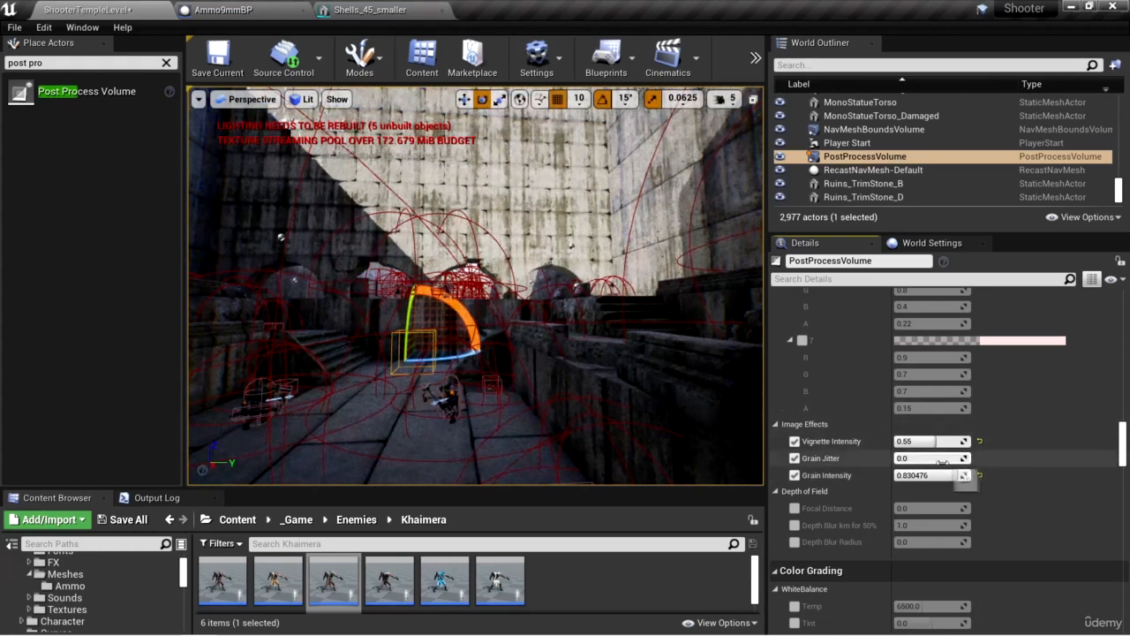
left_click_drag(942, 461, 961, 461)
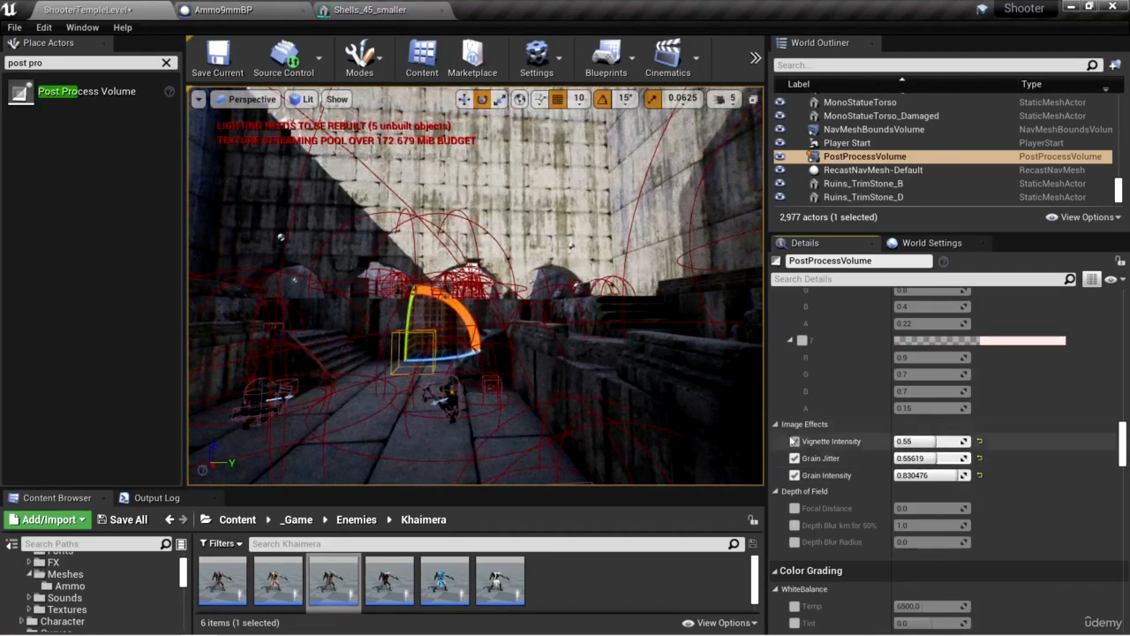
left_click_drag(922, 475, 910, 475)
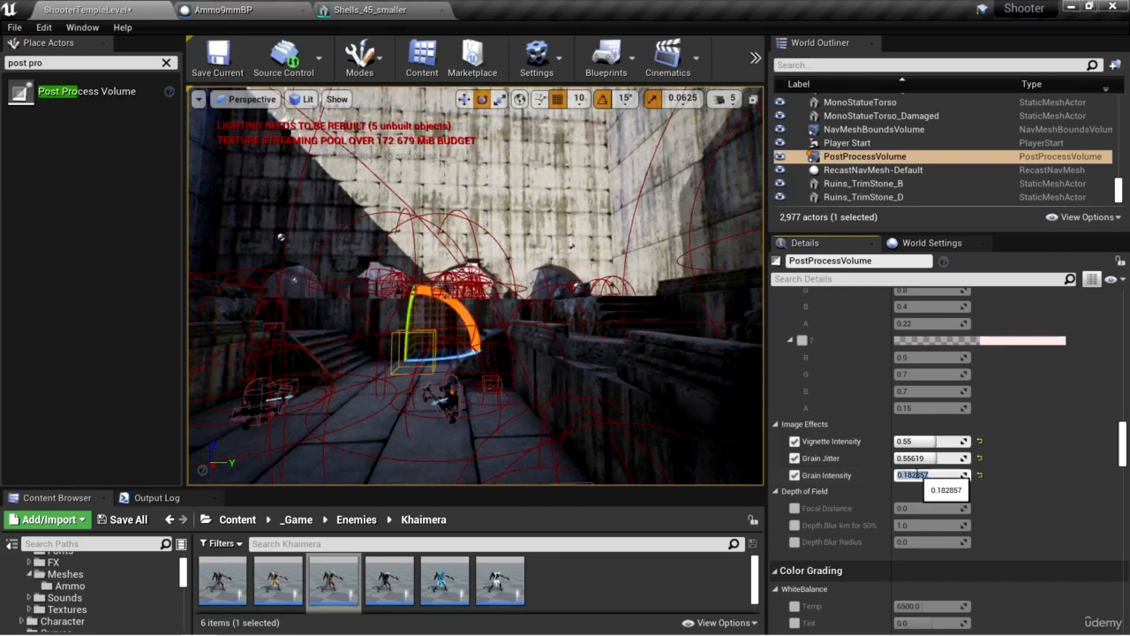
Step: Set both Grain Intensity and Grain Jitter to 0.15 and check the grain in the level
left_click(917, 475)
type(".15")
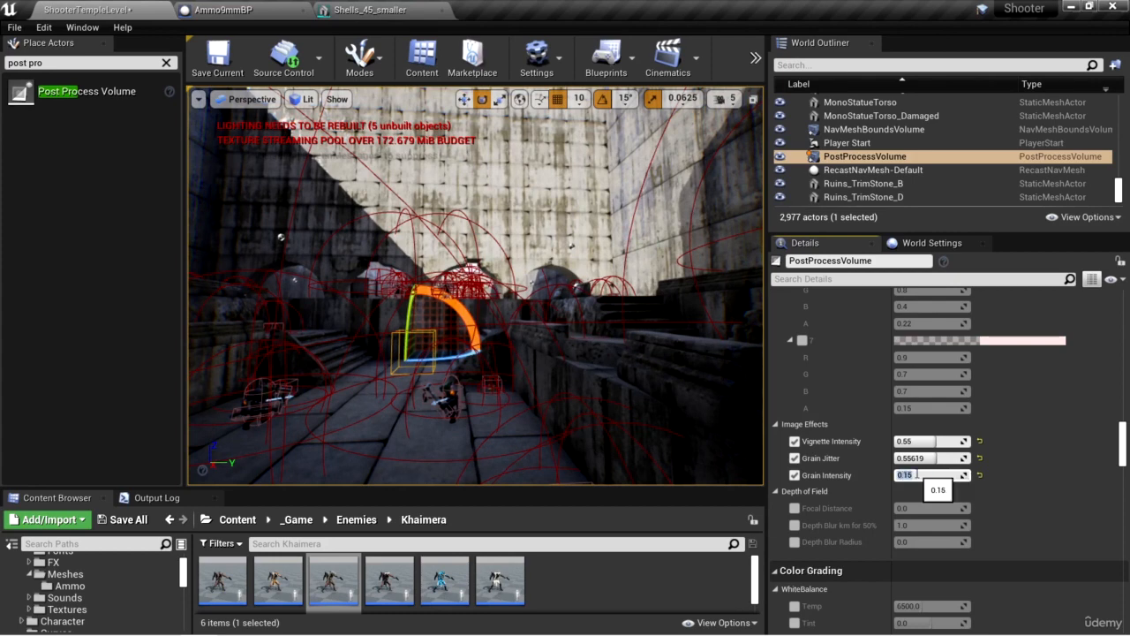
left_click(931, 457)
type(".15")
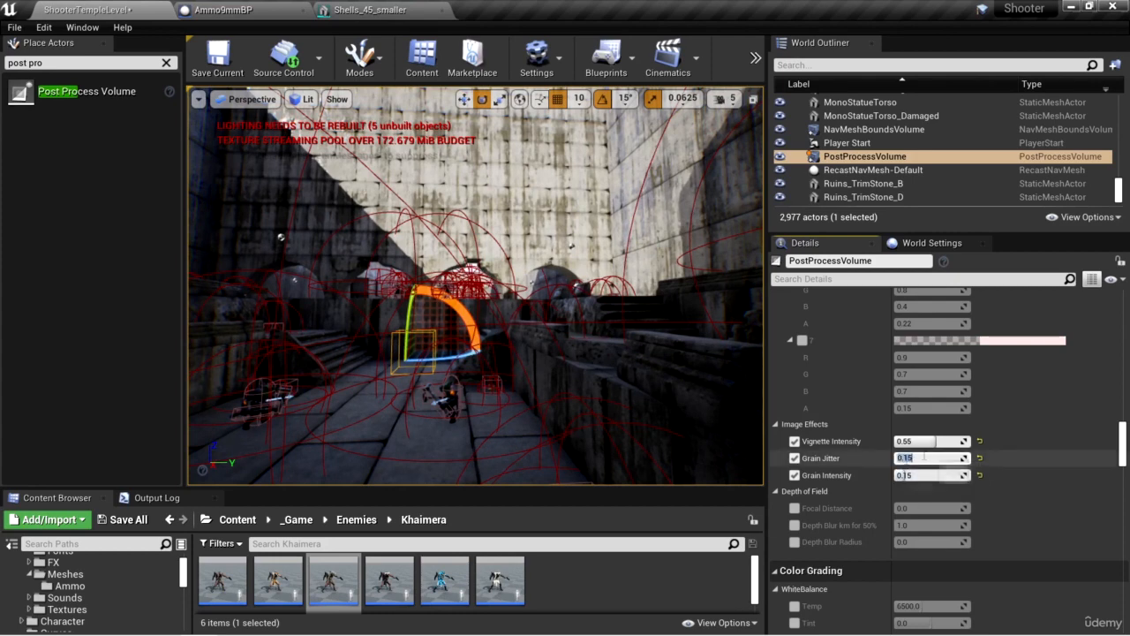
key("Return")
right_click_drag(475, 285, 601, 261)
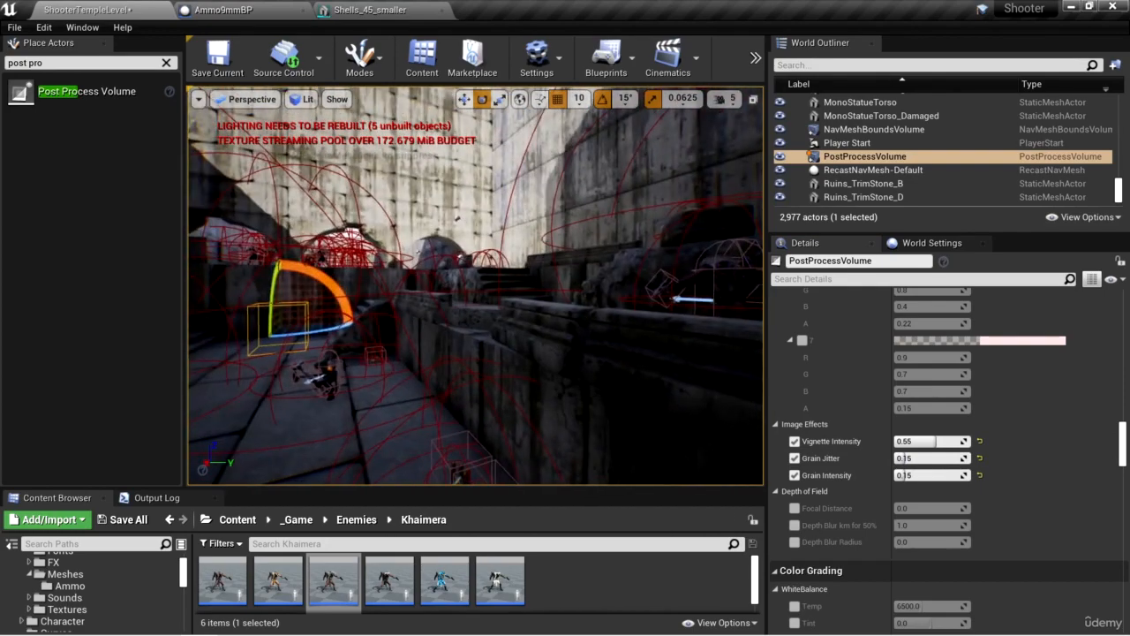
Step: Set both Grain Intensity and Grain Jitter under Image Effects to 0.2 and check the level
left_click(931, 475)
type(".")
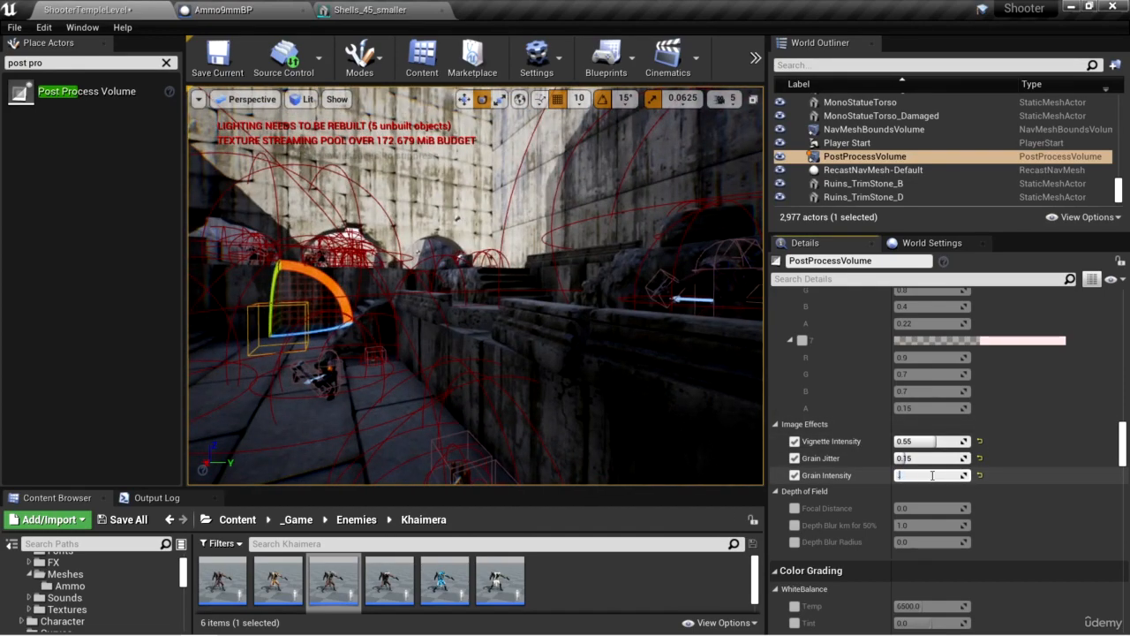
type("2")
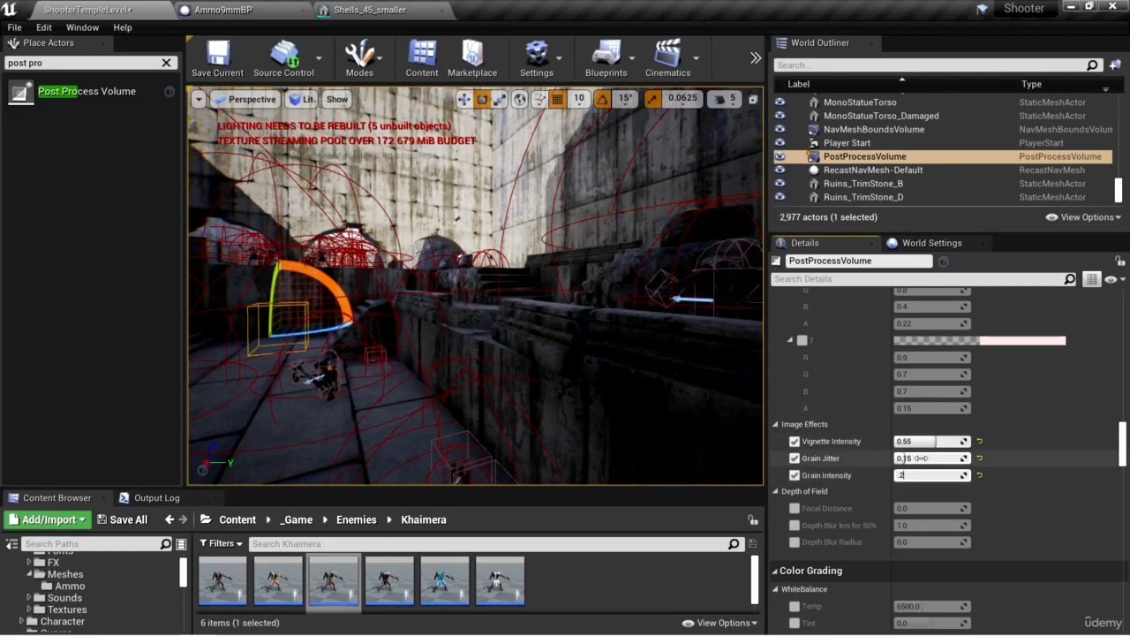
left_click(922, 458)
type(".")
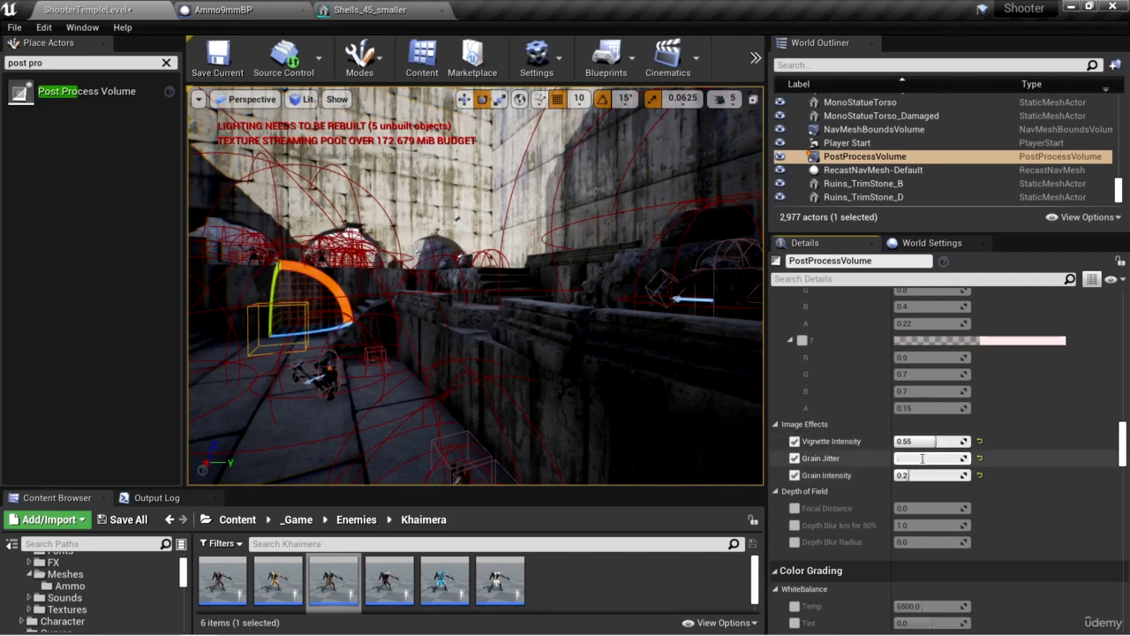
type("2")
key("Return")
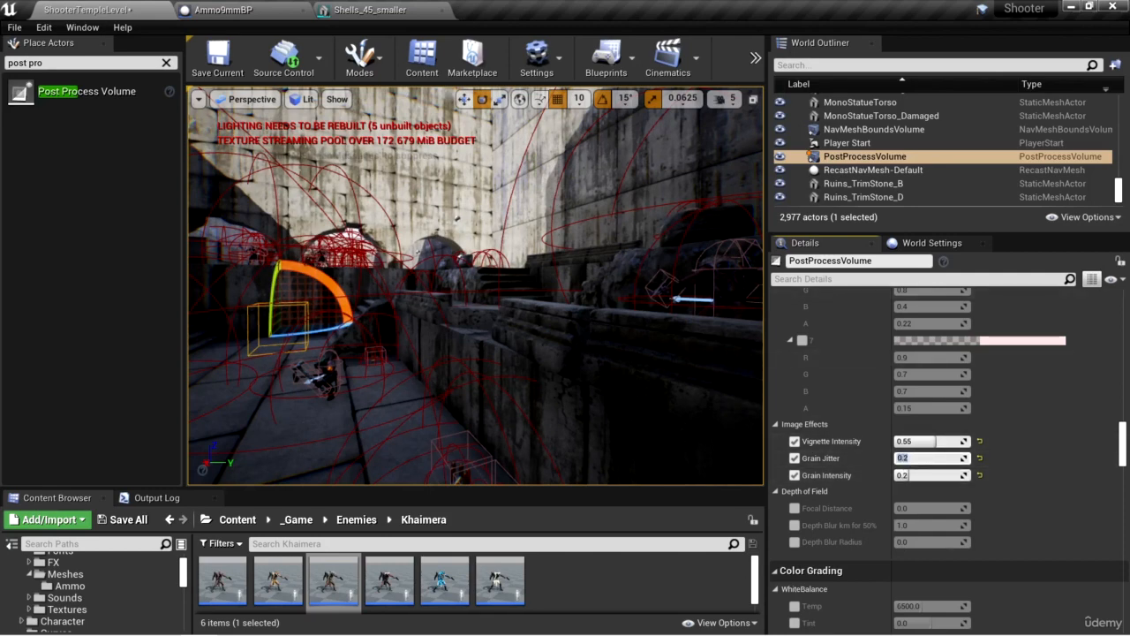
right_click_drag(630, 360, 677, 386)
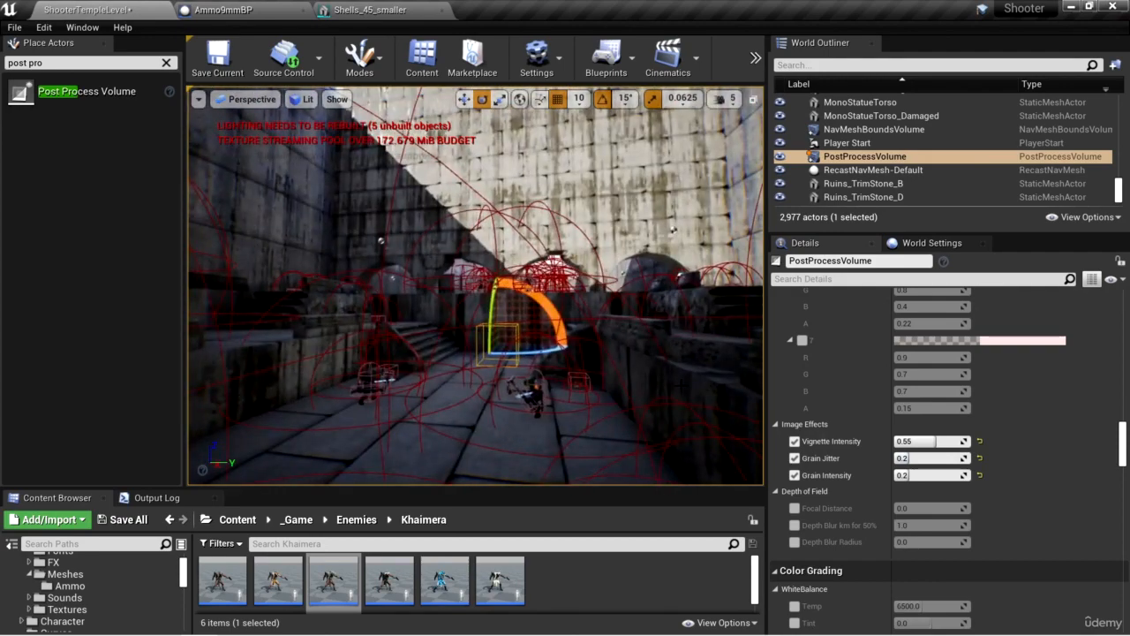
Step: Enable the Saturation override in the Global section of Color Grading
scroll(918, 477, "down", 4)
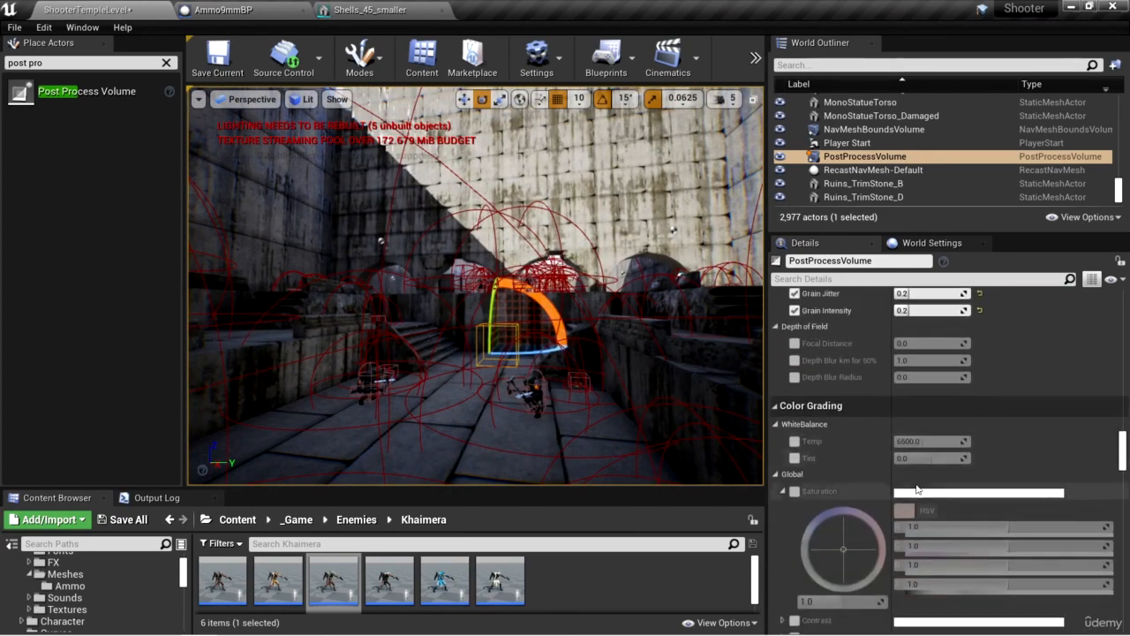
scroll(918, 488, "down", 2)
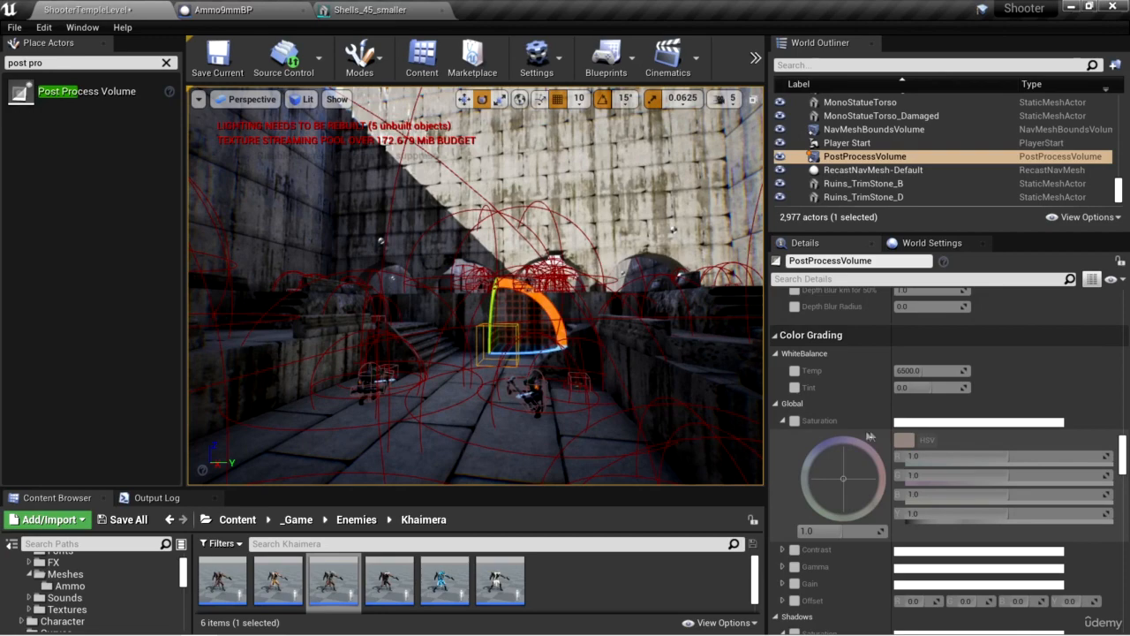
left_click(794, 420)
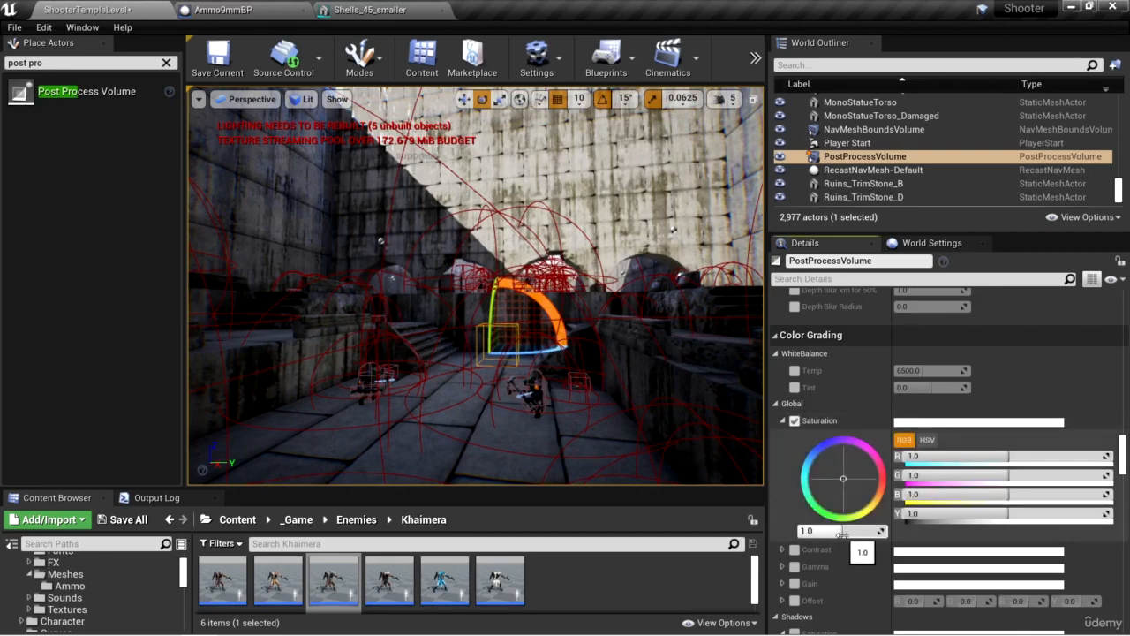
Step: Try the Global Saturation at its extremes, 0.0 and 2.0, and compare the look of the level
left_click_drag(841, 531, 799, 531)
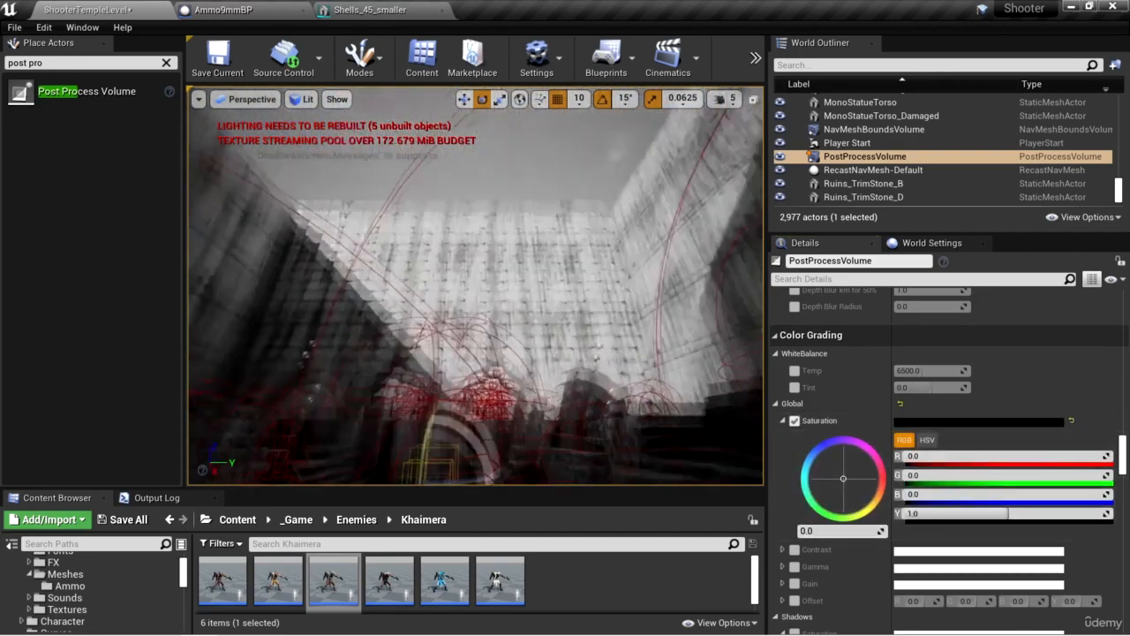
right_click_drag(477, 287, 477, 376)
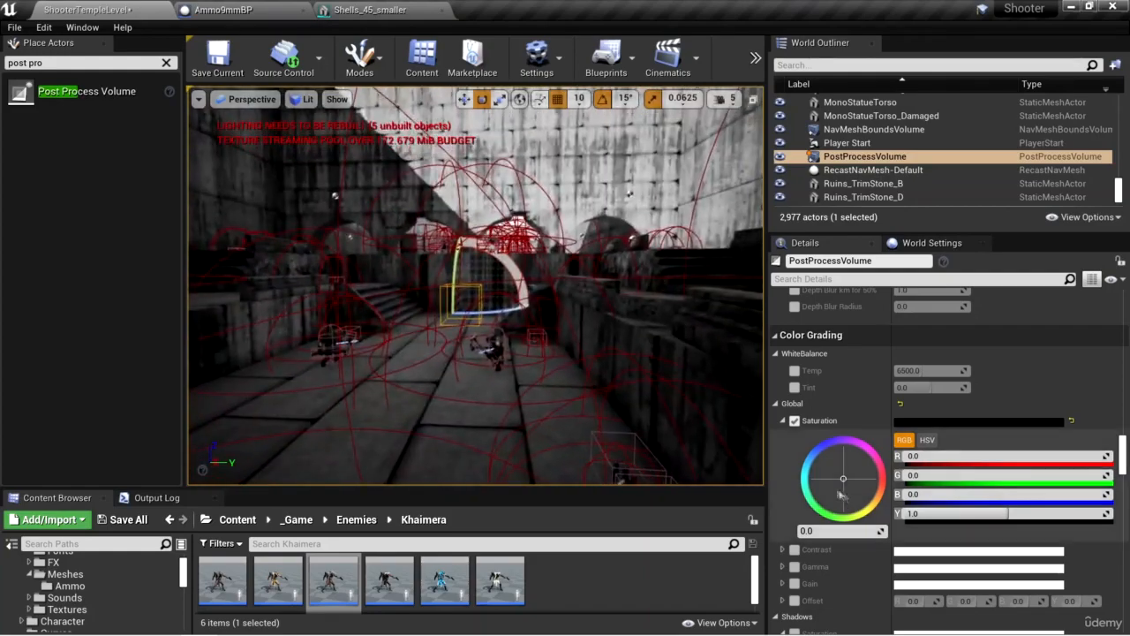
left_click_drag(817, 532, 885, 531)
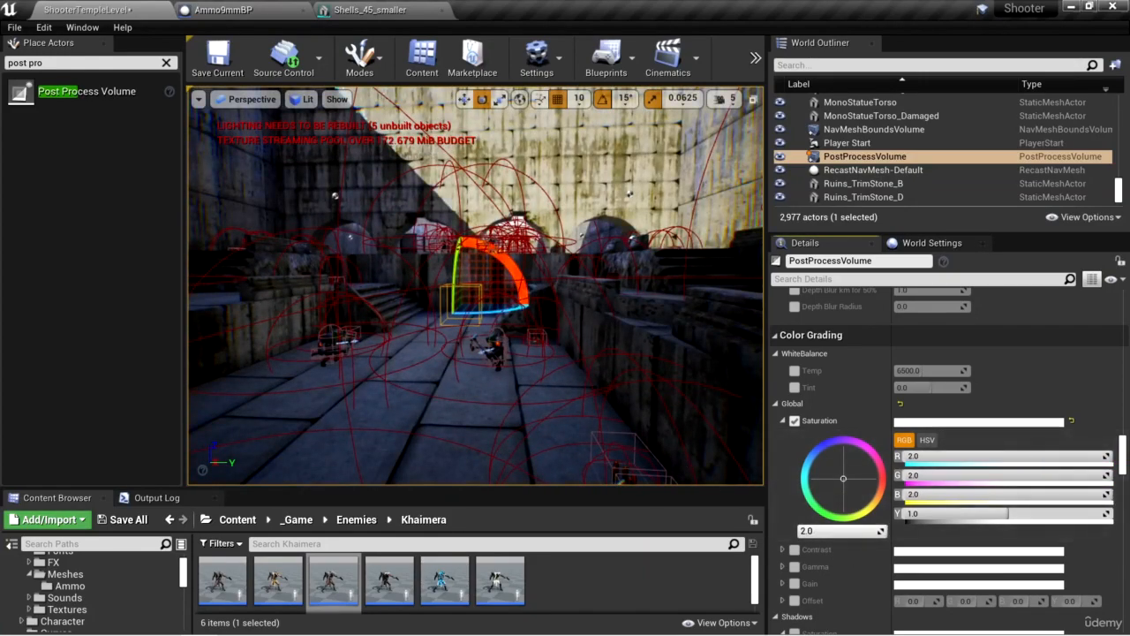
right_click_drag(609, 265, 617, 230)
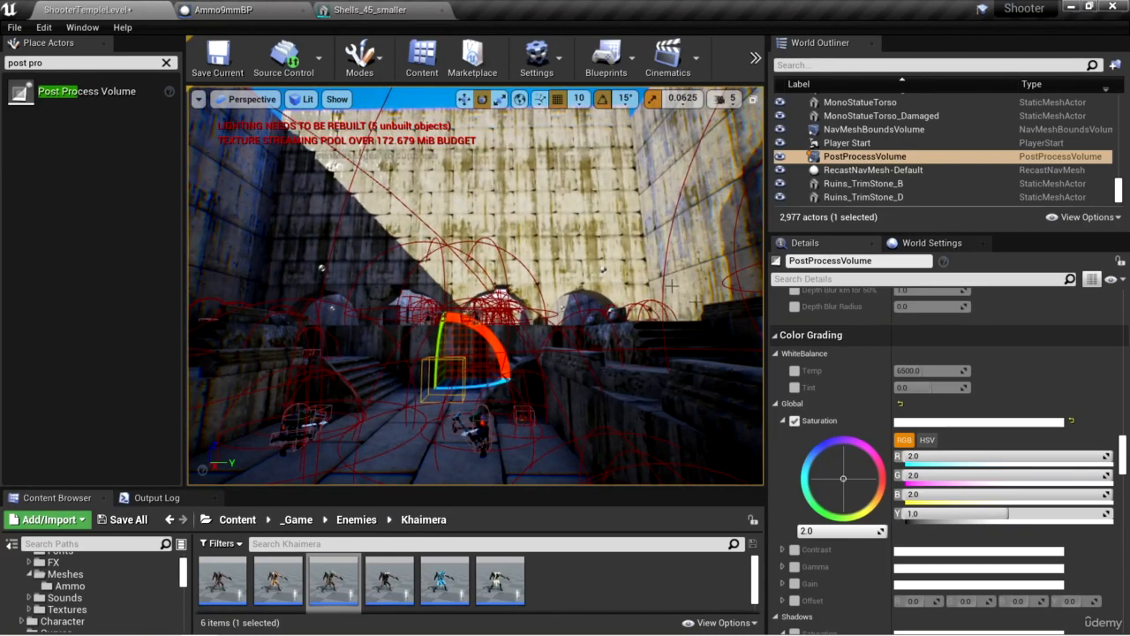
Step: Set the Global Saturation to 1.2 and inspect the stone arches up close
left_click_drag(874, 530, 856, 533)
left_click(856, 532)
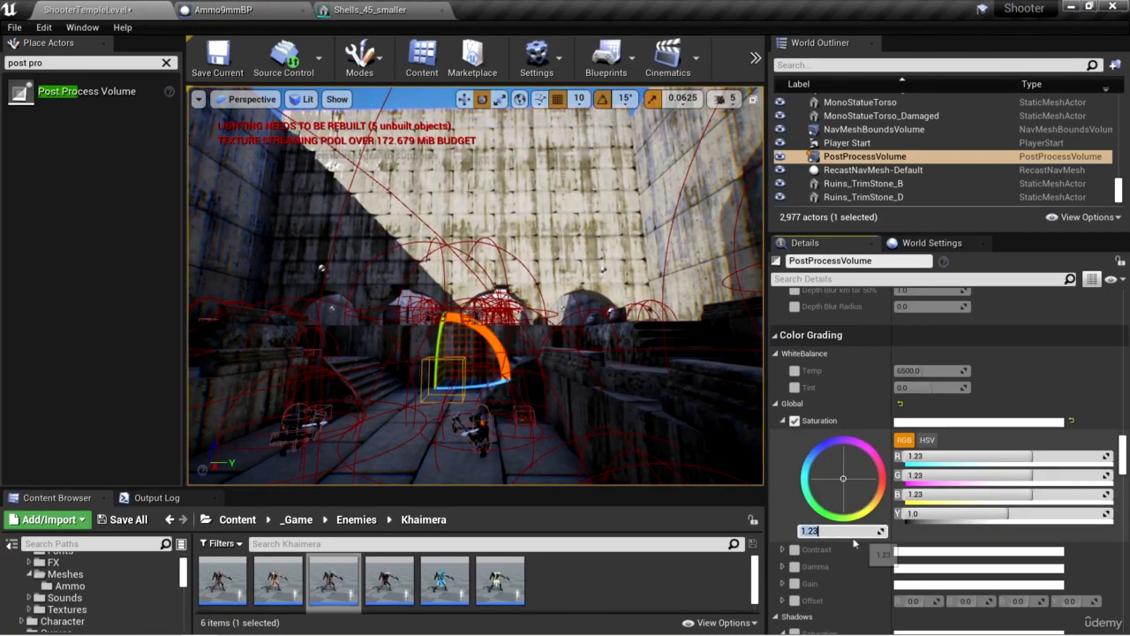
type("1")
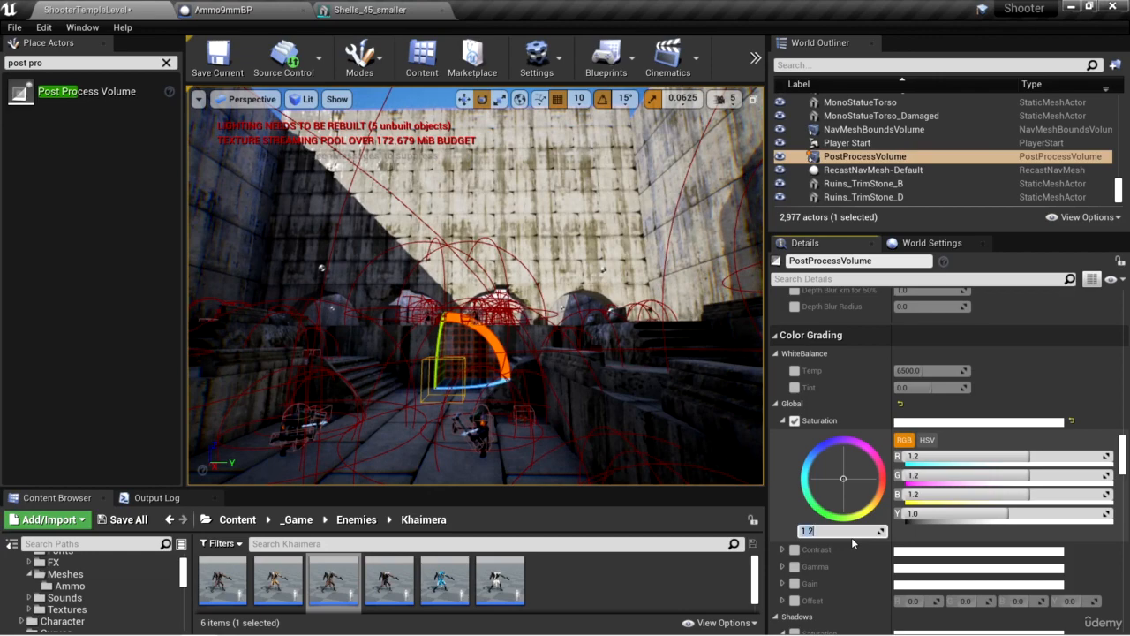
right_click_drag(565, 353, 638, 368)
key("w")
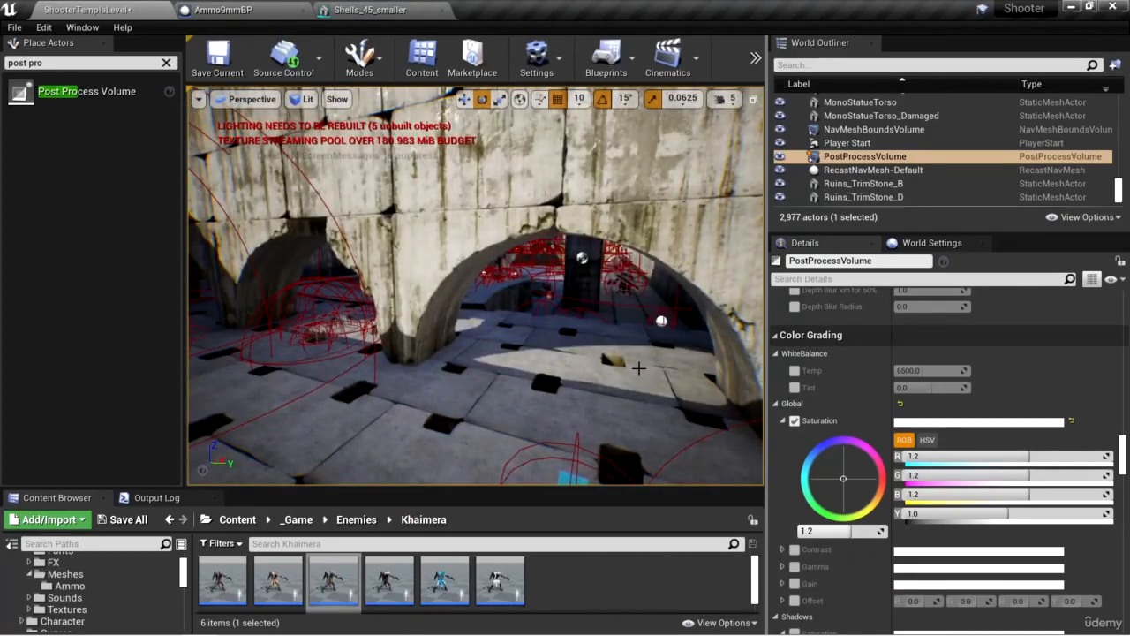
Step: Override the Saturation in the Shadows section of Color Grading and set it to 0.0
scroll(909, 462, "down", 5)
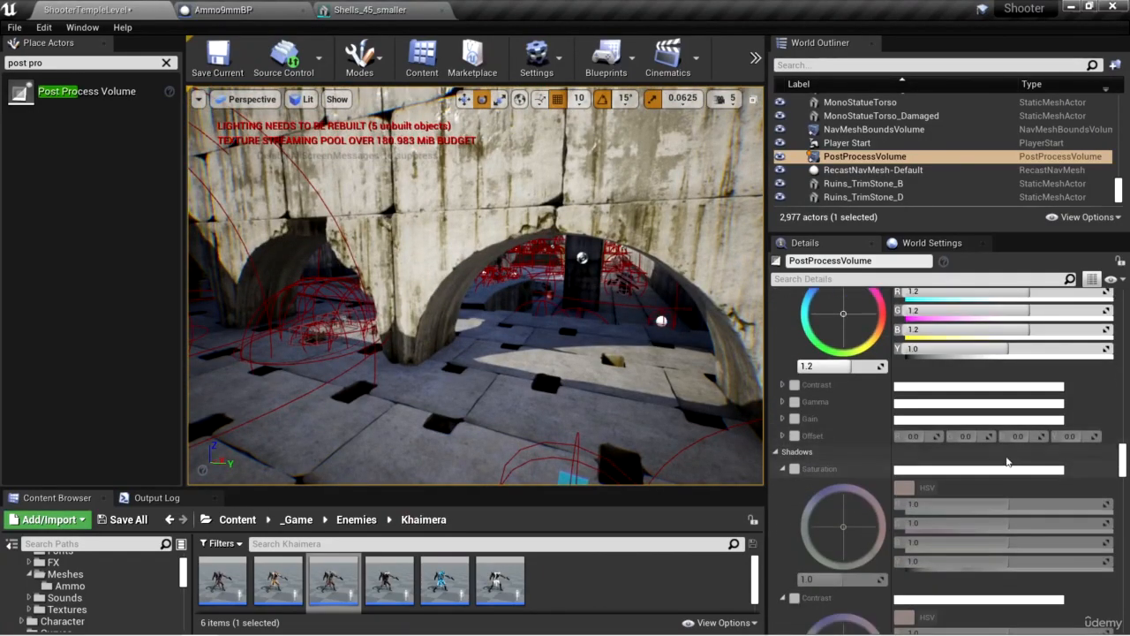
left_click(793, 421)
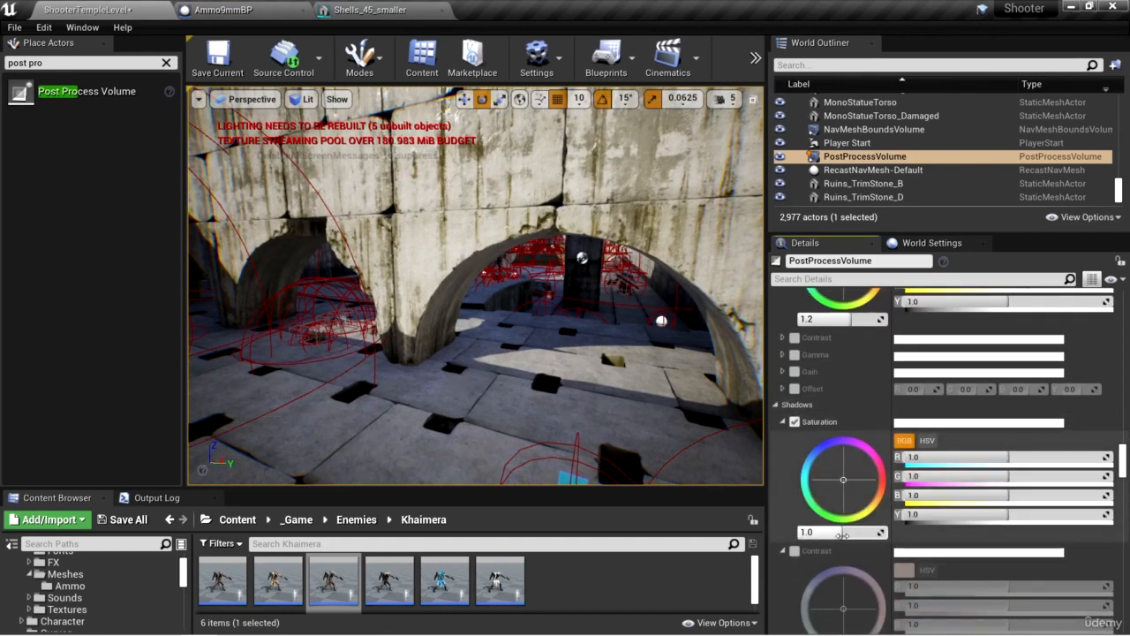
left_click_drag(842, 532, 798, 532)
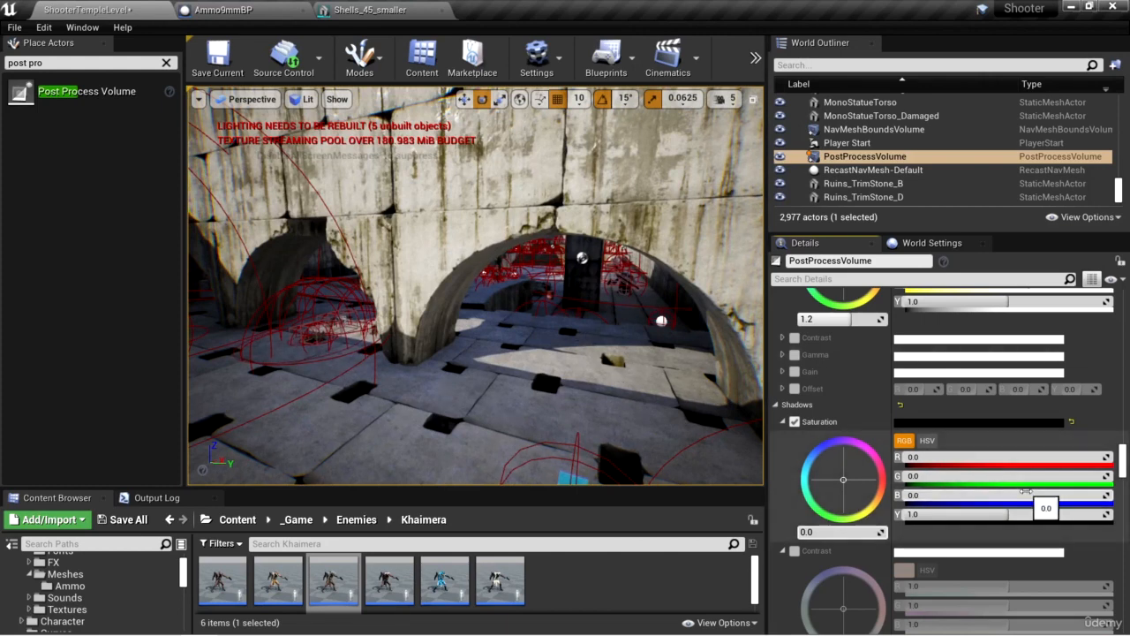
Step: Override the Shadows Contrast and set it to 0.95
scroll(937, 459, "down", 4)
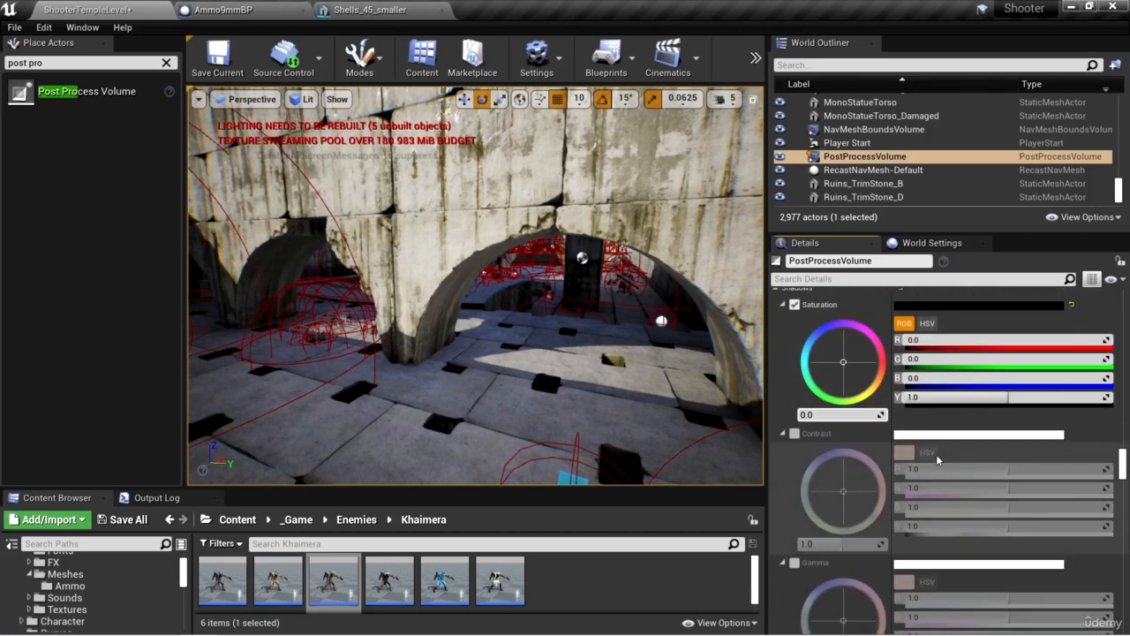
left_click(794, 409)
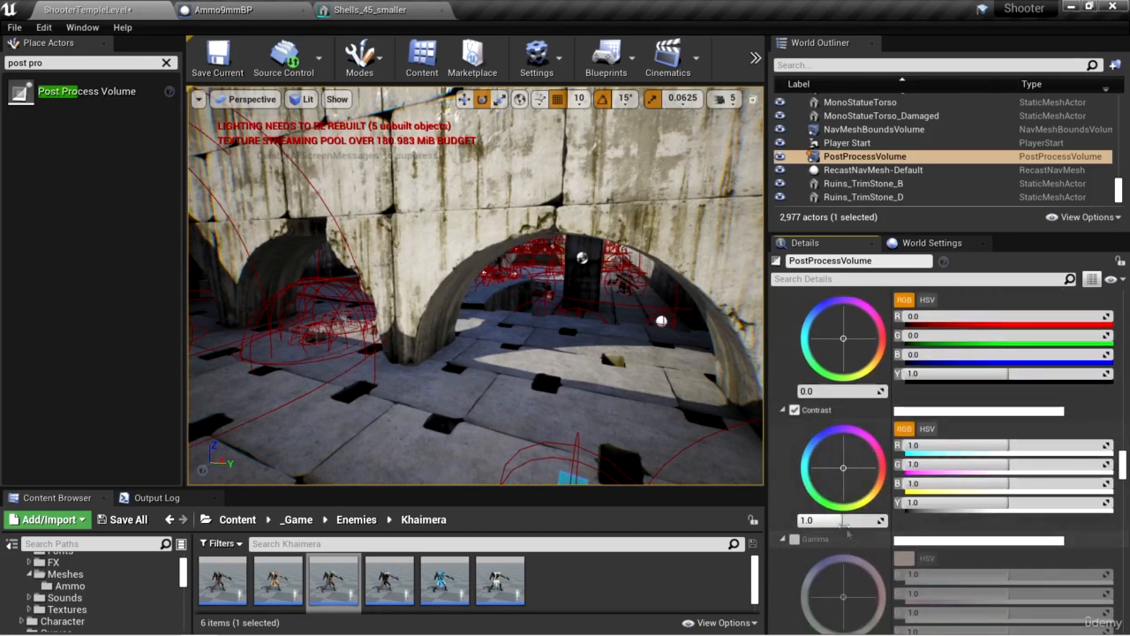
mouse_move(846, 522)
left_mouse_down()
mouse_move(794, 522)
mouse_move(886, 522)
mouse_move(837, 521)
left_mouse_up()
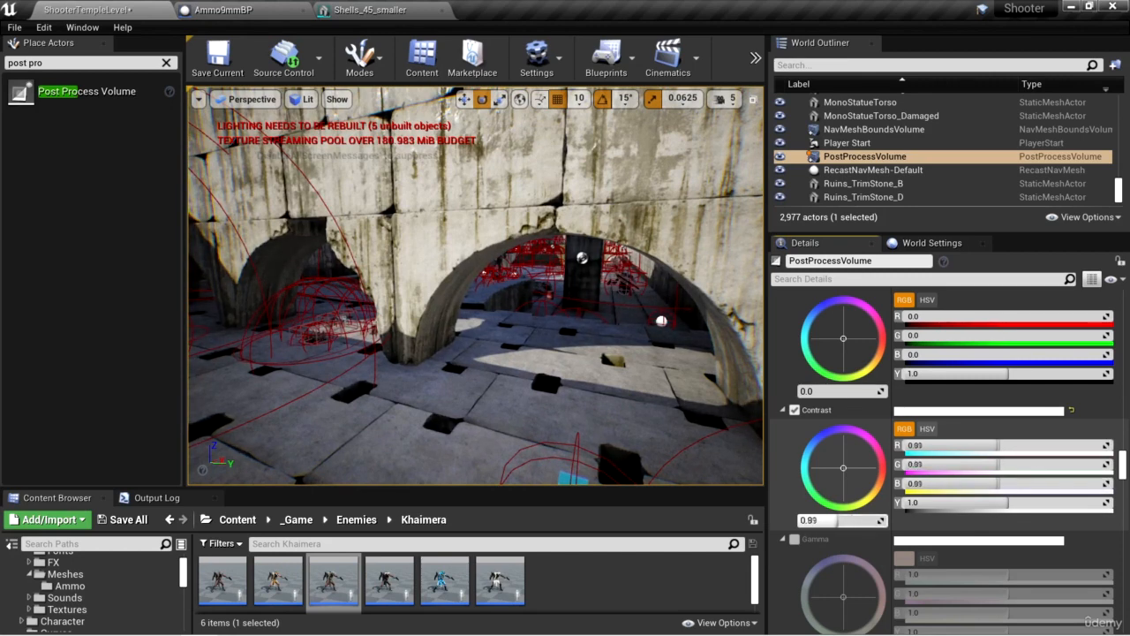
left_click(836, 521)
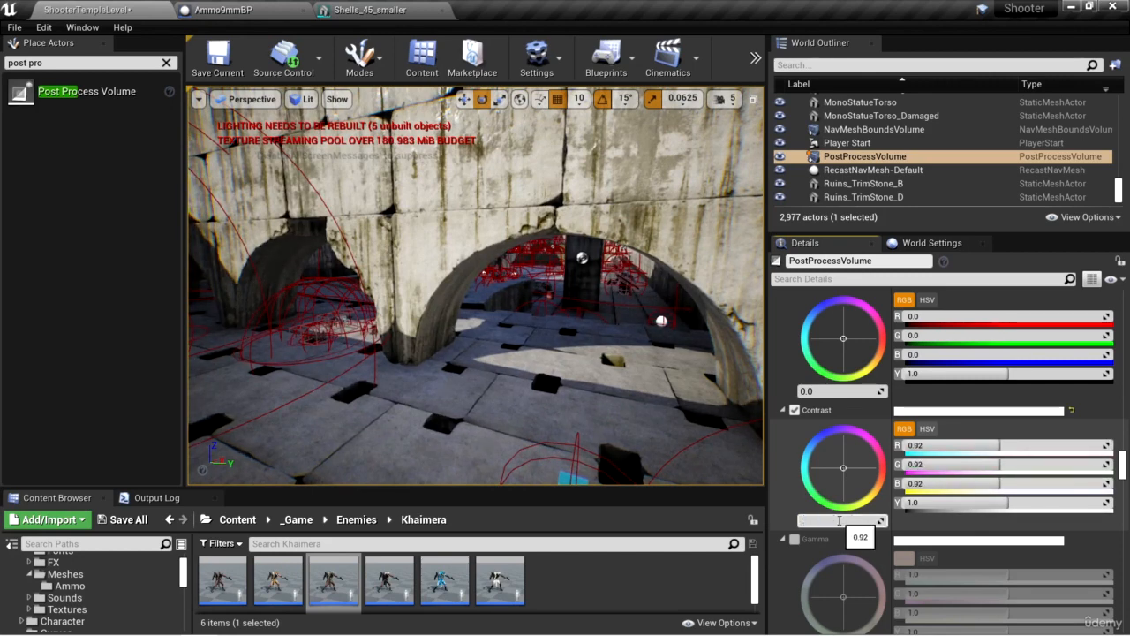
type(".95")
key("Return")
Step: Override the Shadows Gamma and tint it slightly blue on the colour wheel, with red about 0.958, green about 0.964 and blue 1.0
scroll(1000, 463, "up", 3)
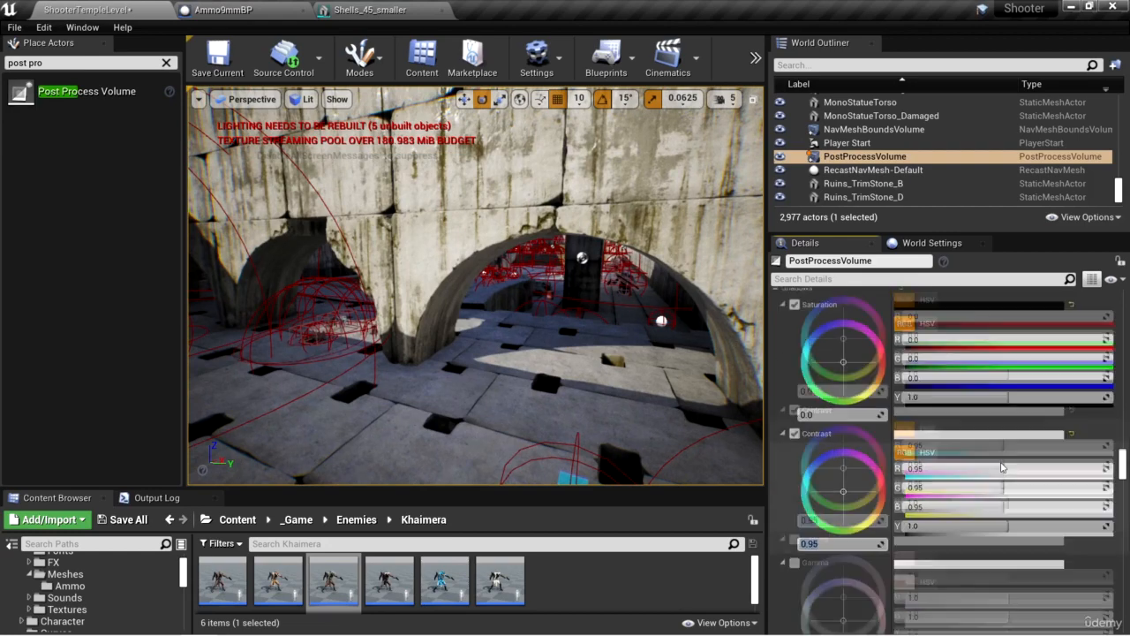
scroll(1000, 462, "down", 4)
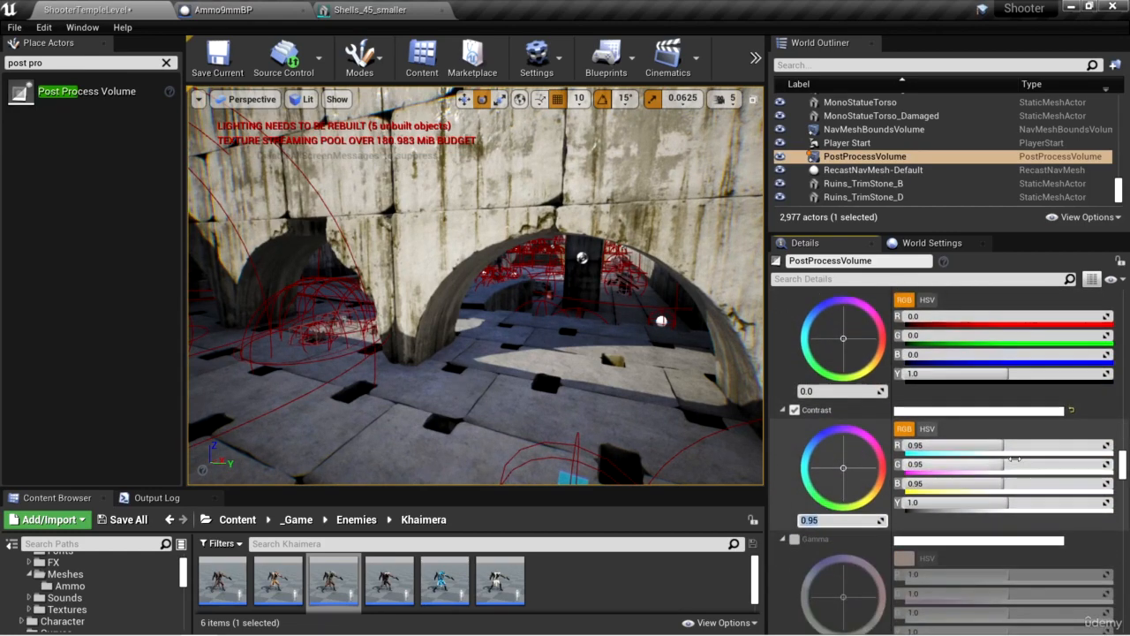
scroll(1018, 462, "down", 1)
left_click(795, 420)
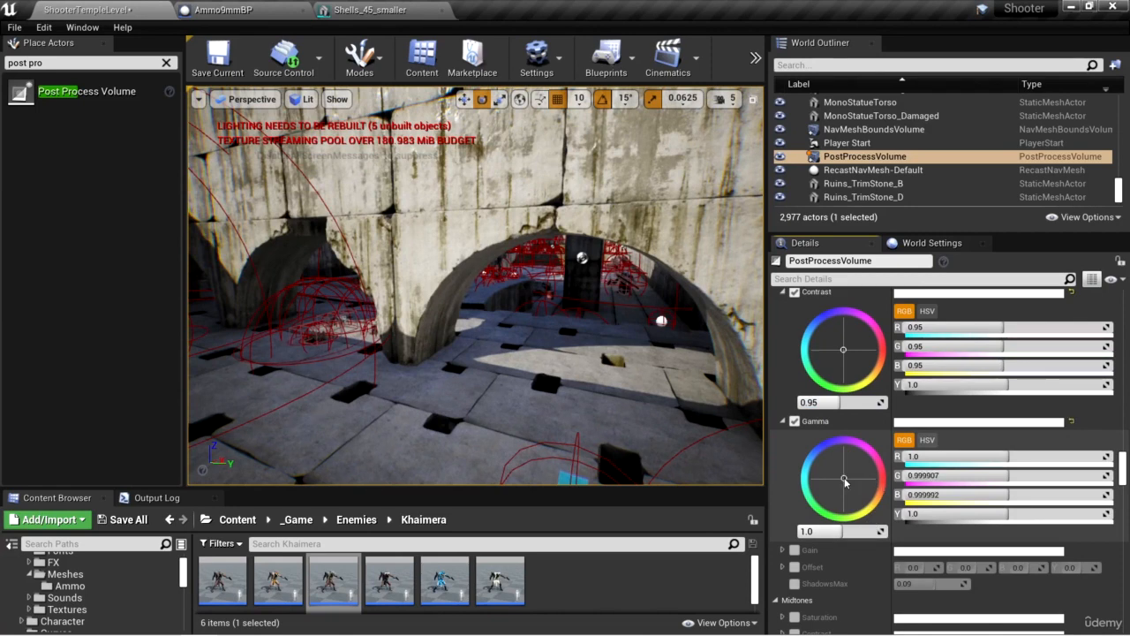
mouse_move(842, 473)
left_mouse_down()
mouse_move(872, 500)
mouse_move(873, 481)
mouse_move(816, 477)
mouse_move(843, 479)
left_mouse_up()
left_click_drag(853, 479, 837, 475)
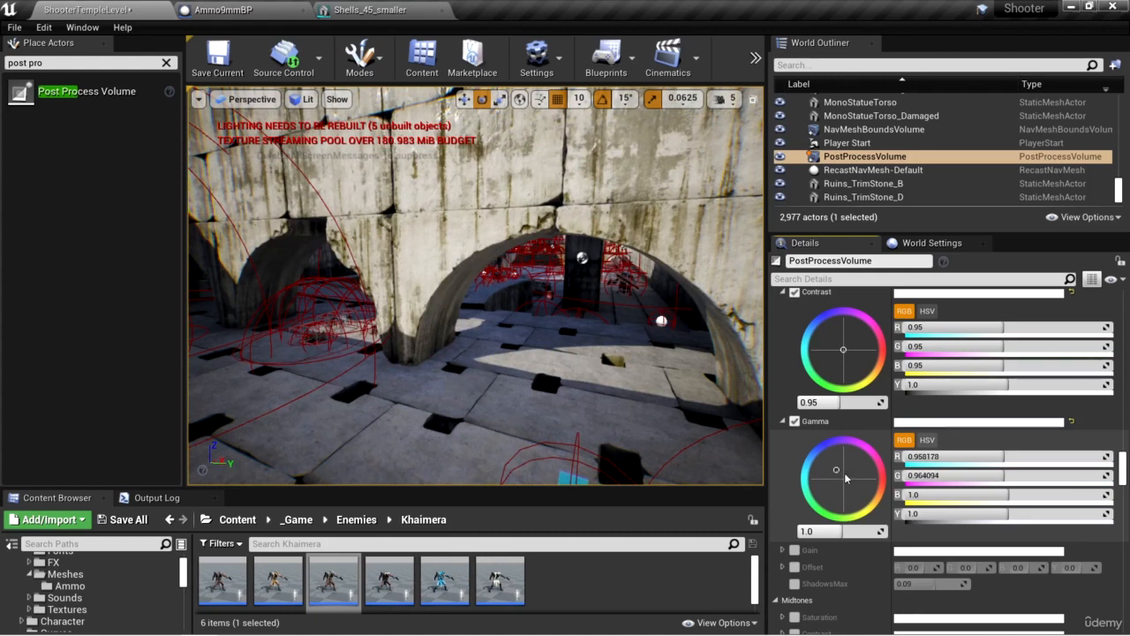
Step: Override the Highlights Saturation and set it to 1.2, then enable the HighlightsMin override
scroll(954, 451, "down", 5)
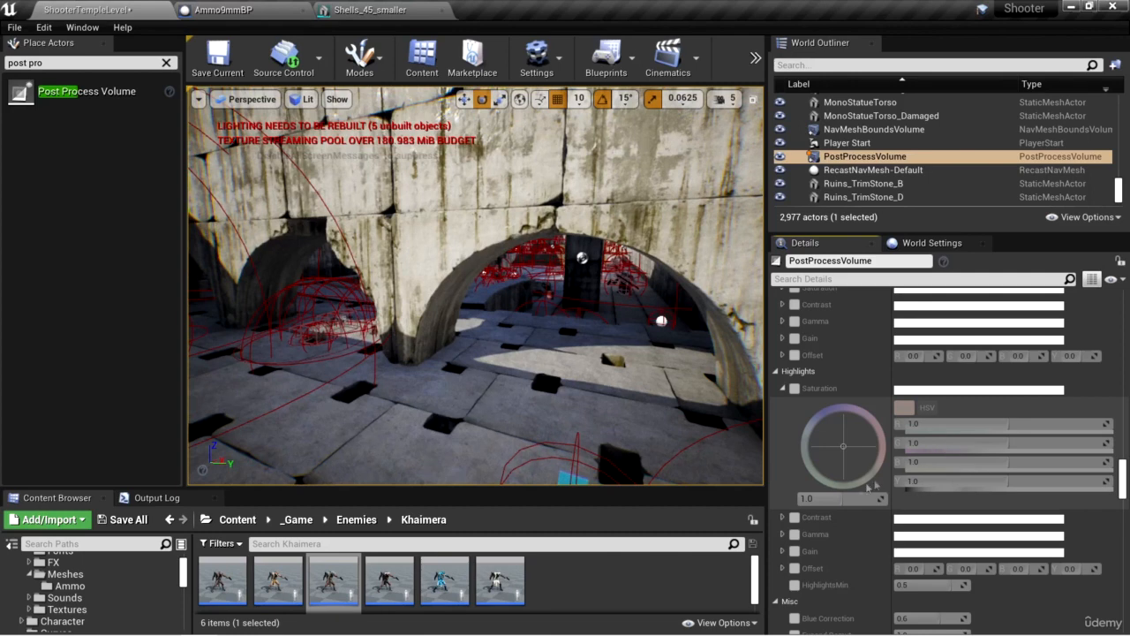
left_click(794, 389)
left_click_drag(838, 498, 858, 508)
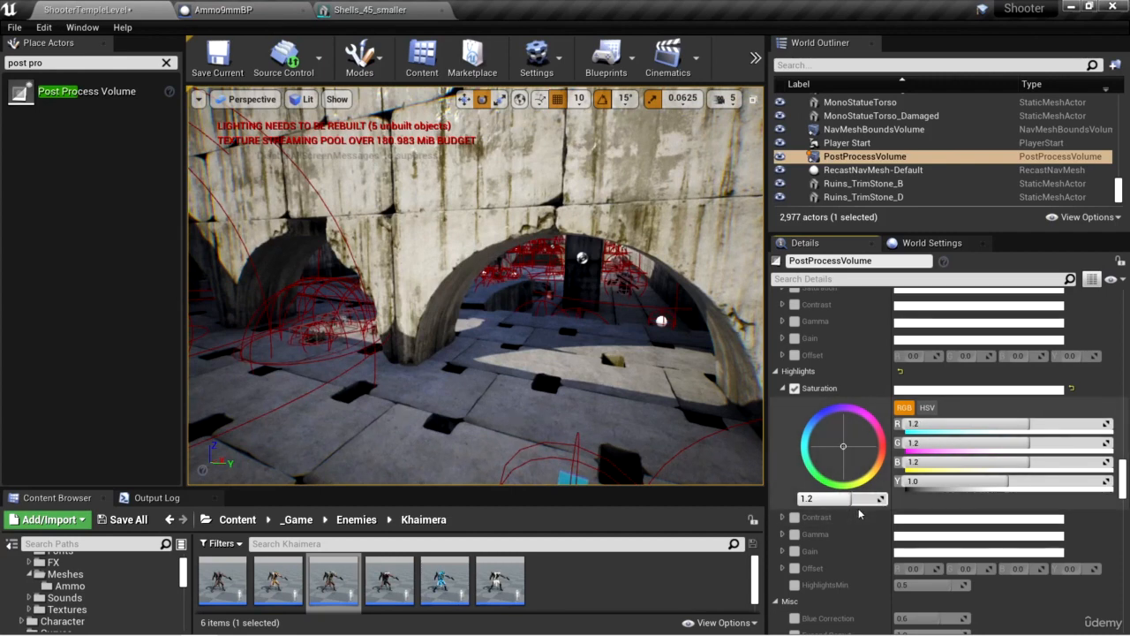
left_click(795, 585)
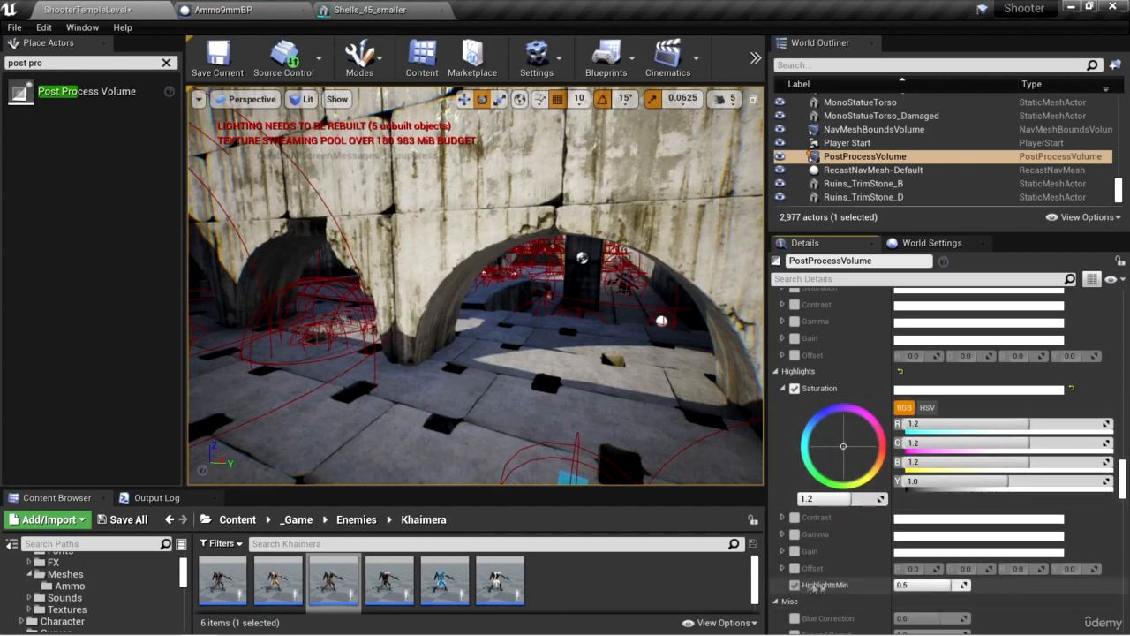
Step: Set the overridden HighlightsMin value of the Highlights color grading to -0.1
left_click(925, 585)
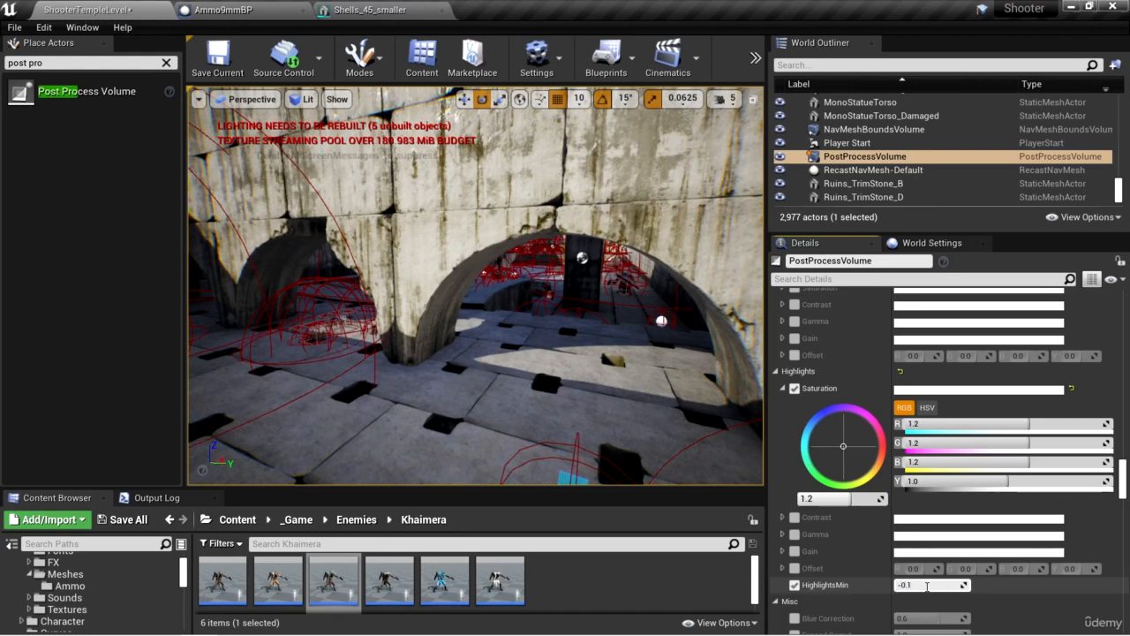
type("-0.1")
key("Return")
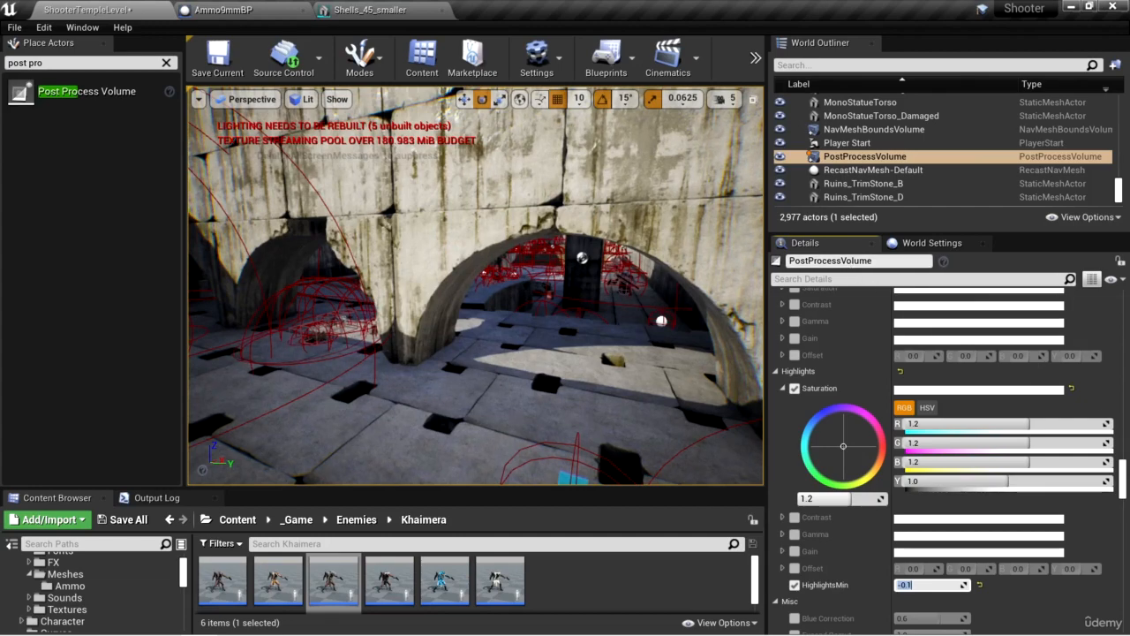
Step: Override the Ambient Occlusion Intensity in the Rendering Features and raise it to 1.0
left_click_drag(1123, 480, 1127, 508)
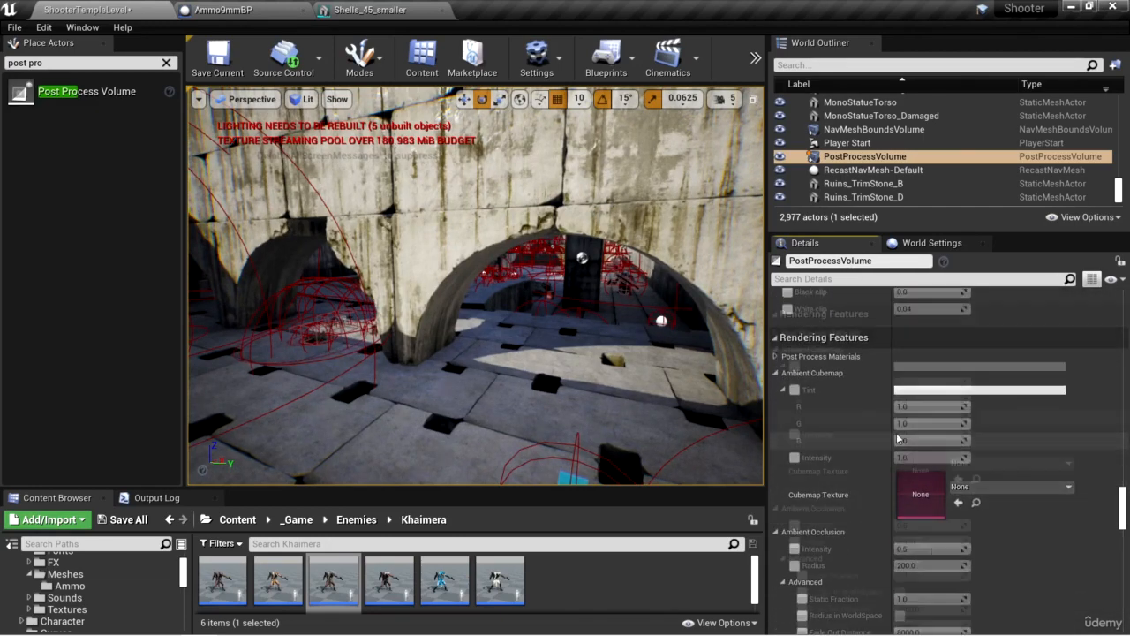
scroll(901, 436, "down", 1)
left_click_drag(901, 436, 898, 445)
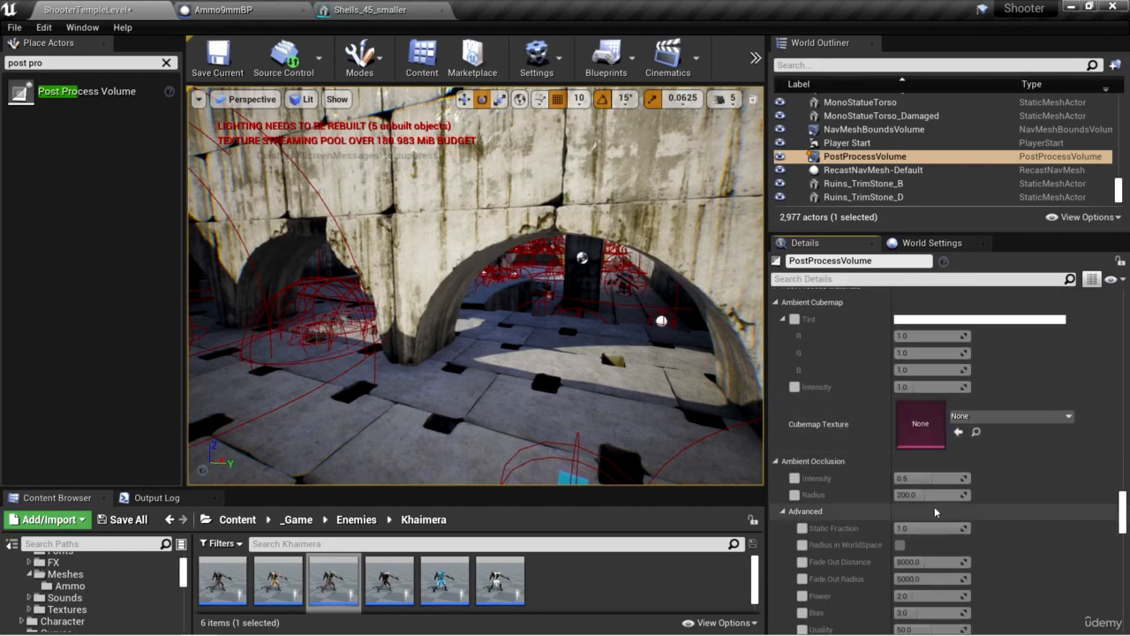
right_click_drag(594, 408, 521, 404)
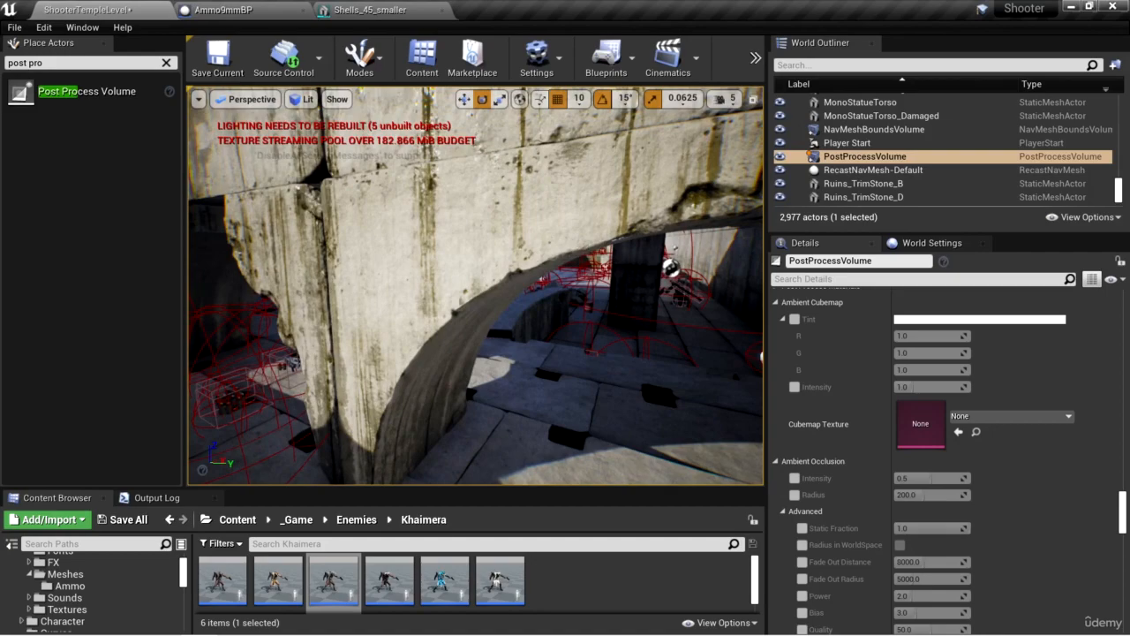
right_click_drag(520, 404, 481, 399)
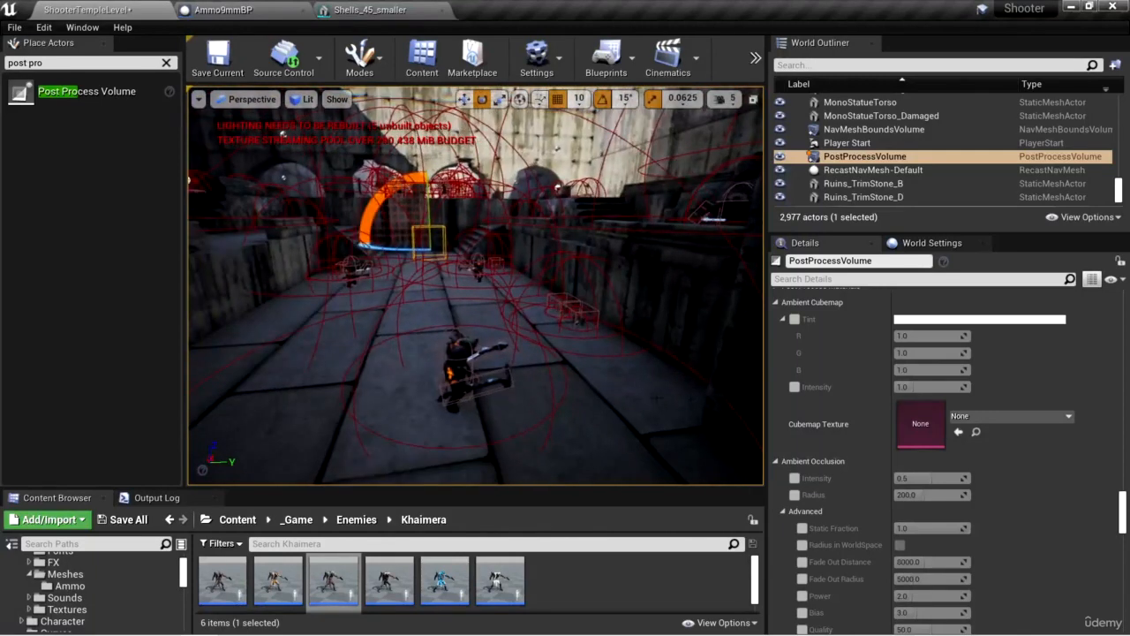
left_click(794, 478)
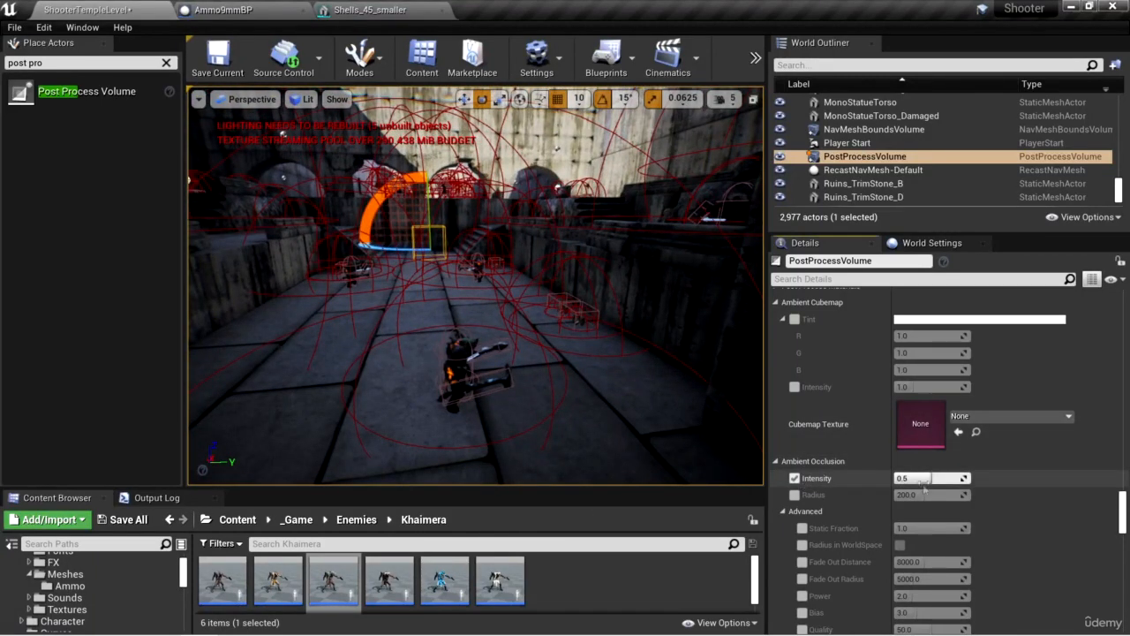
left_click_drag(925, 482, 969, 482)
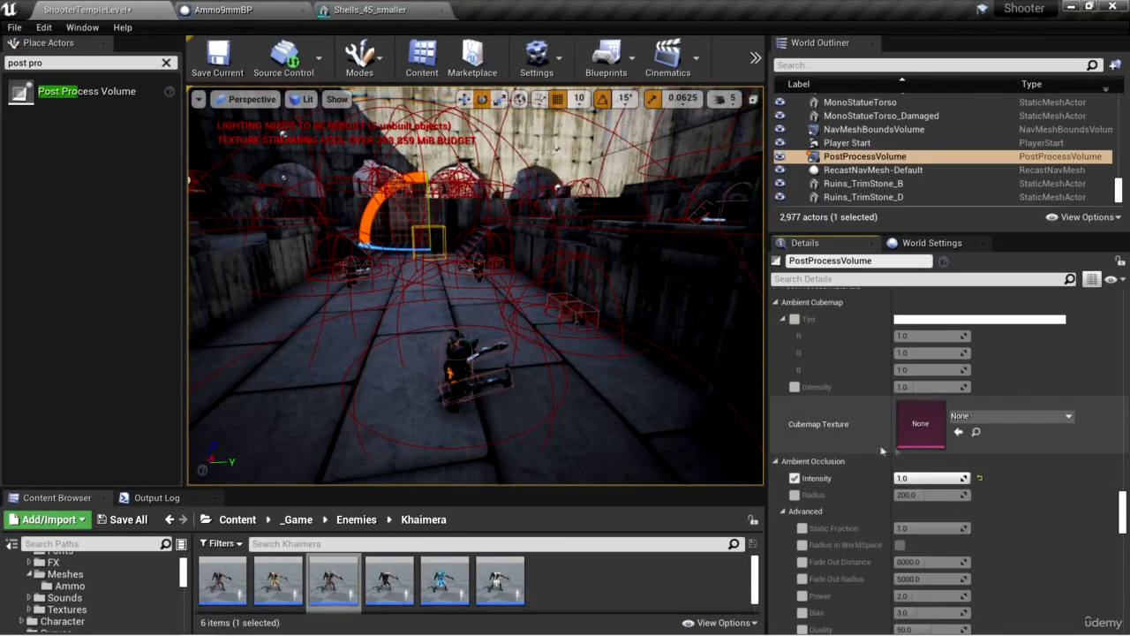
Step: Override the Quality among the advanced Ambient Occlusion settings and set it to 100.0
scroll(881, 450, "down", 5)
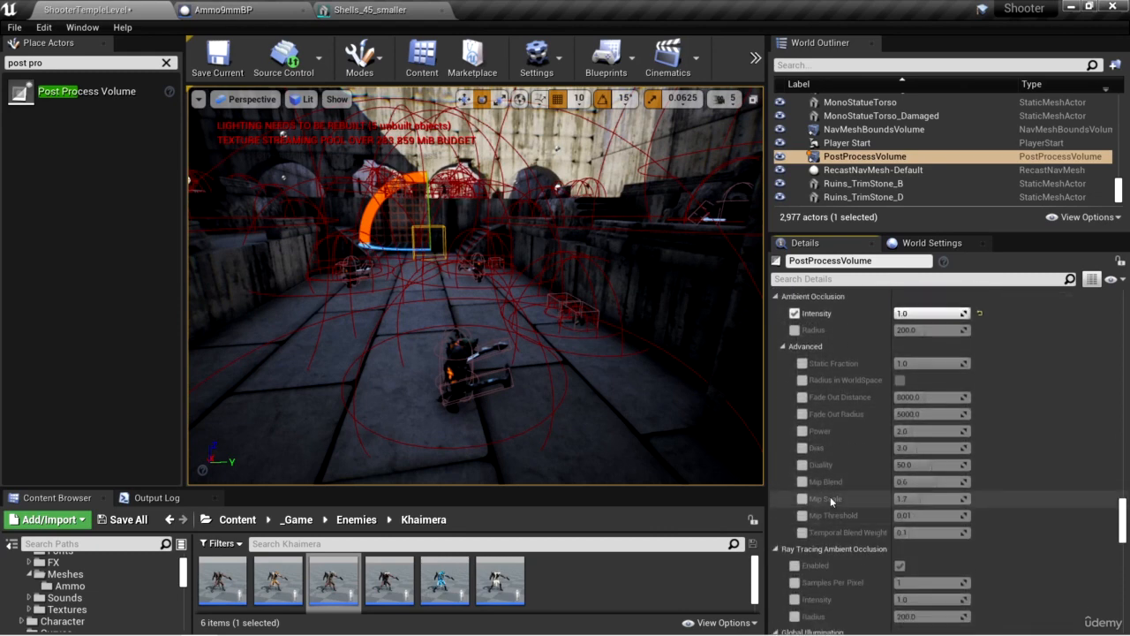
left_click(802, 465)
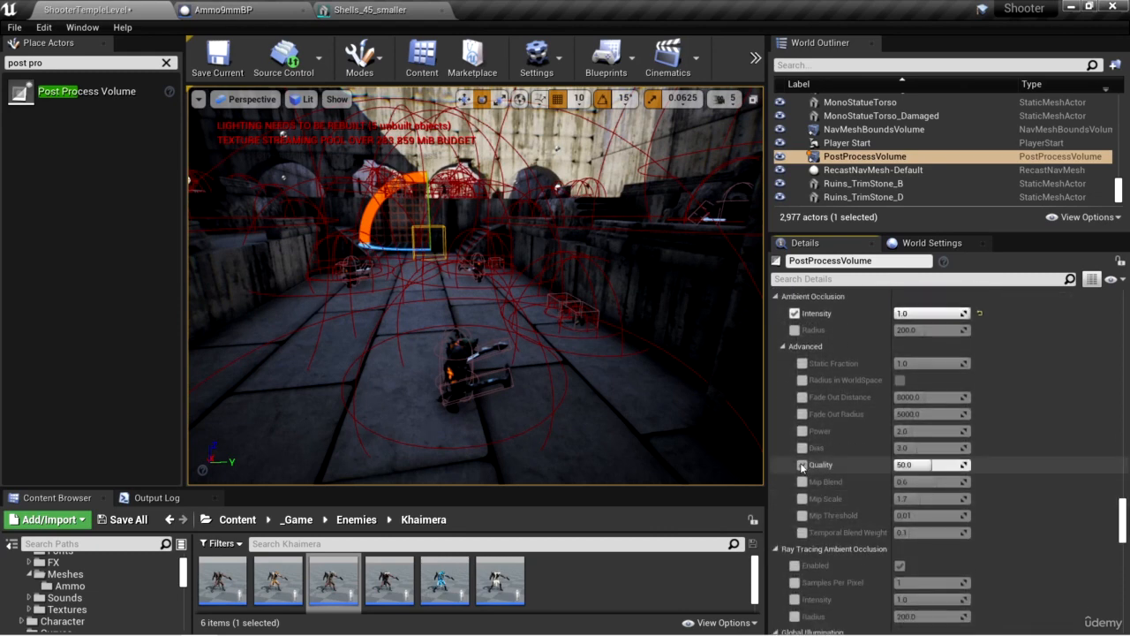
left_click(932, 465)
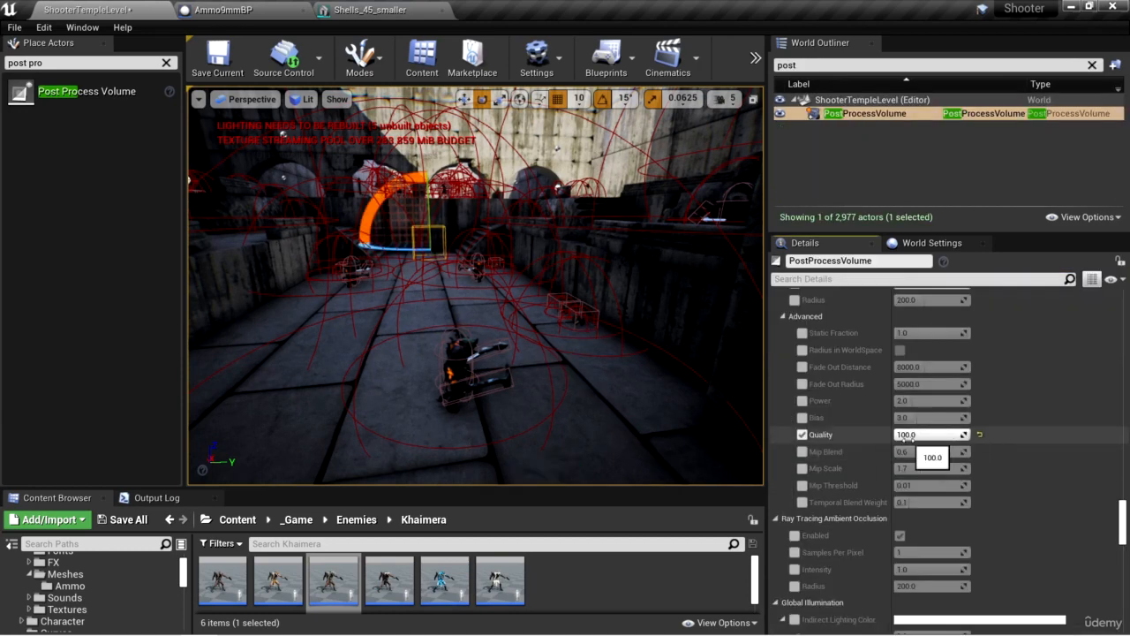
Step: Override the Screen Percentage in the Misc settings of the Rendering Features and set it to 200
scroll(906, 437, "down", 10)
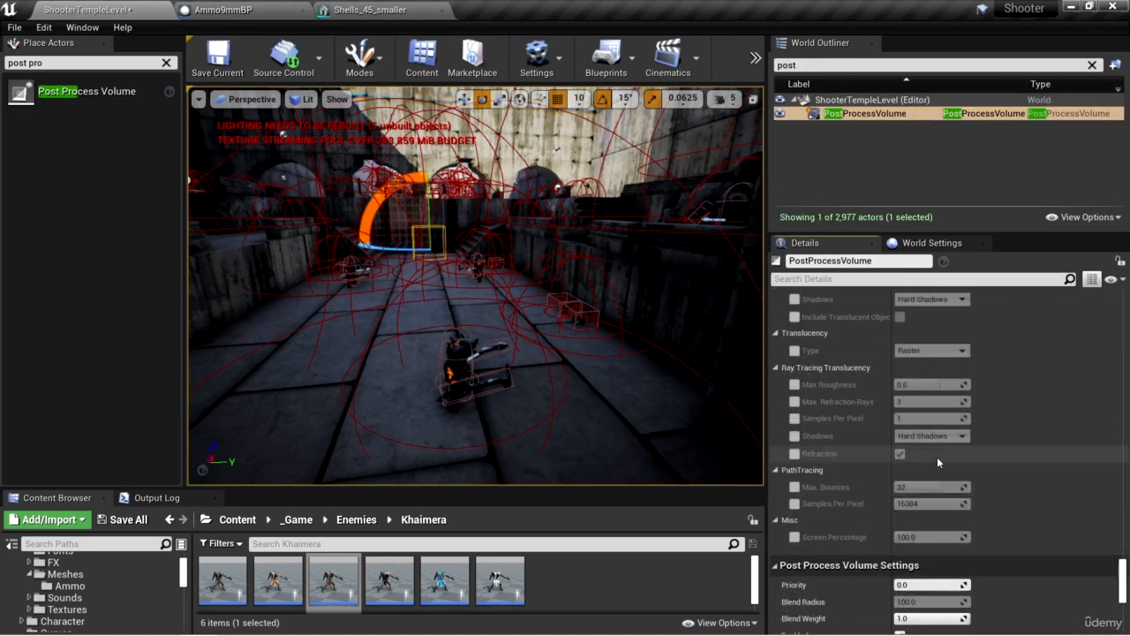
left_click(795, 537)
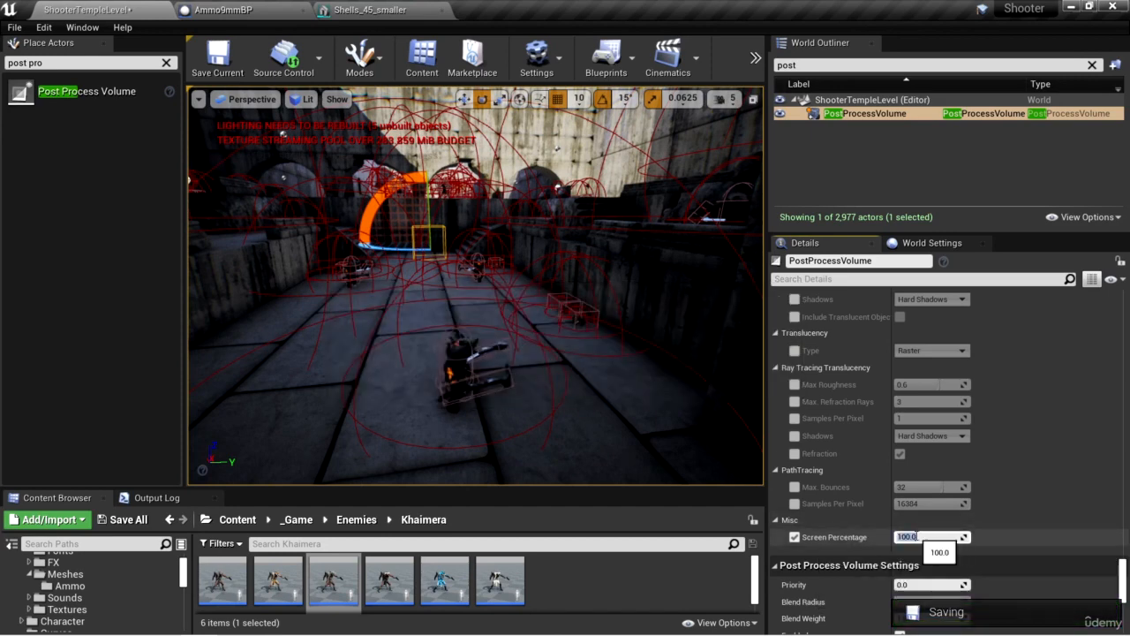
type("200")
key("Return")
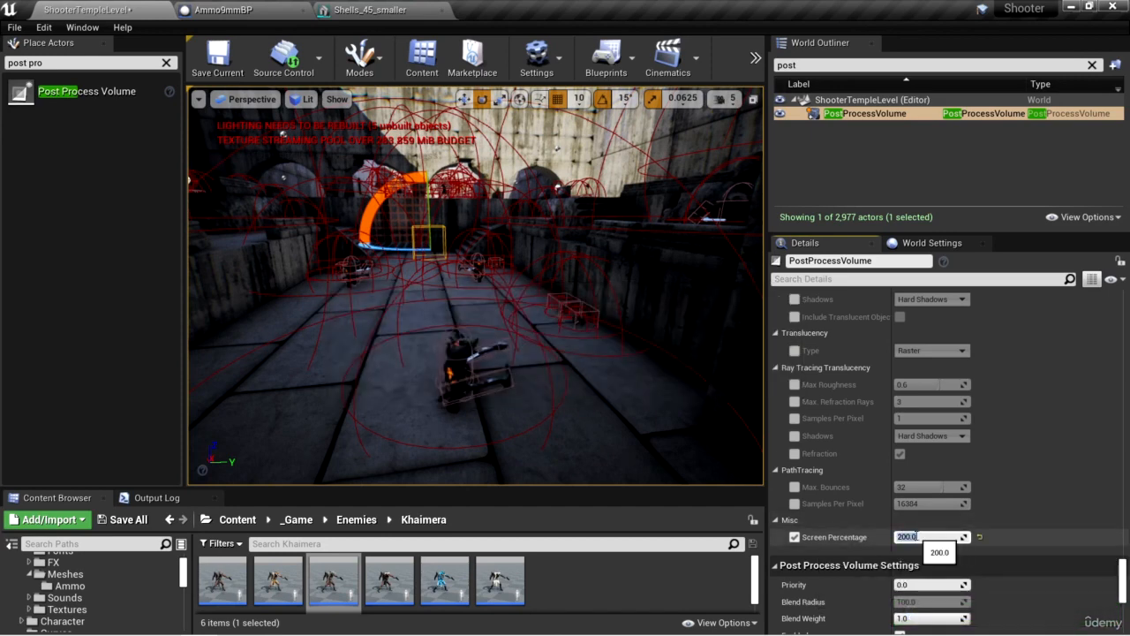
Step: Play-test the level to check the image quality, and end the session
left_click(755, 57)
left_click(782, 156)
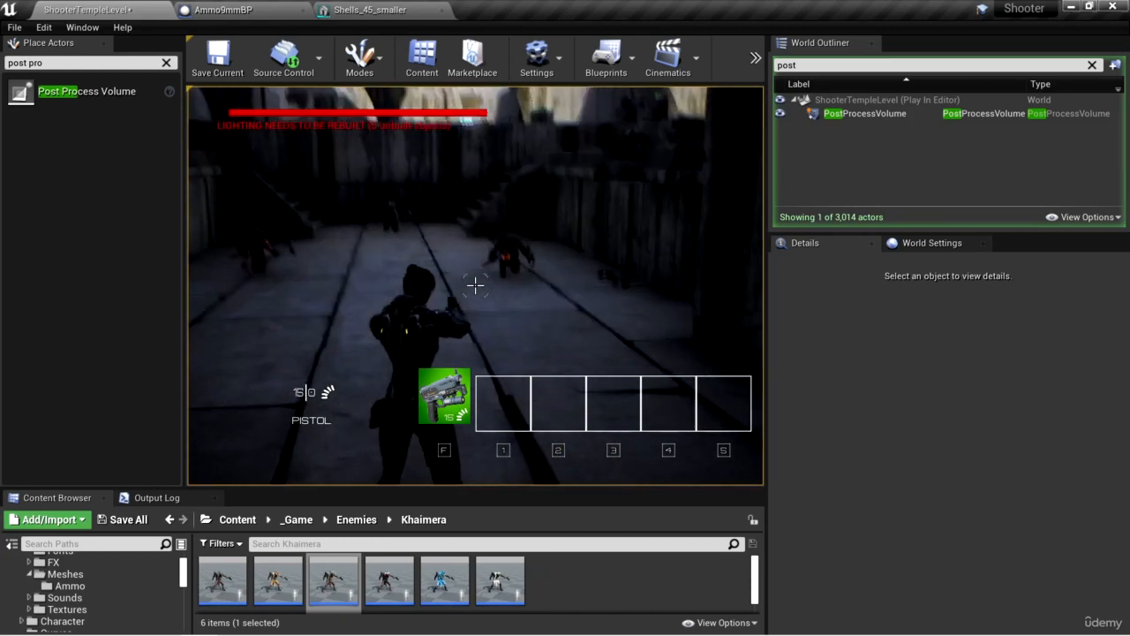
key("shift+F1")
key("Escape")
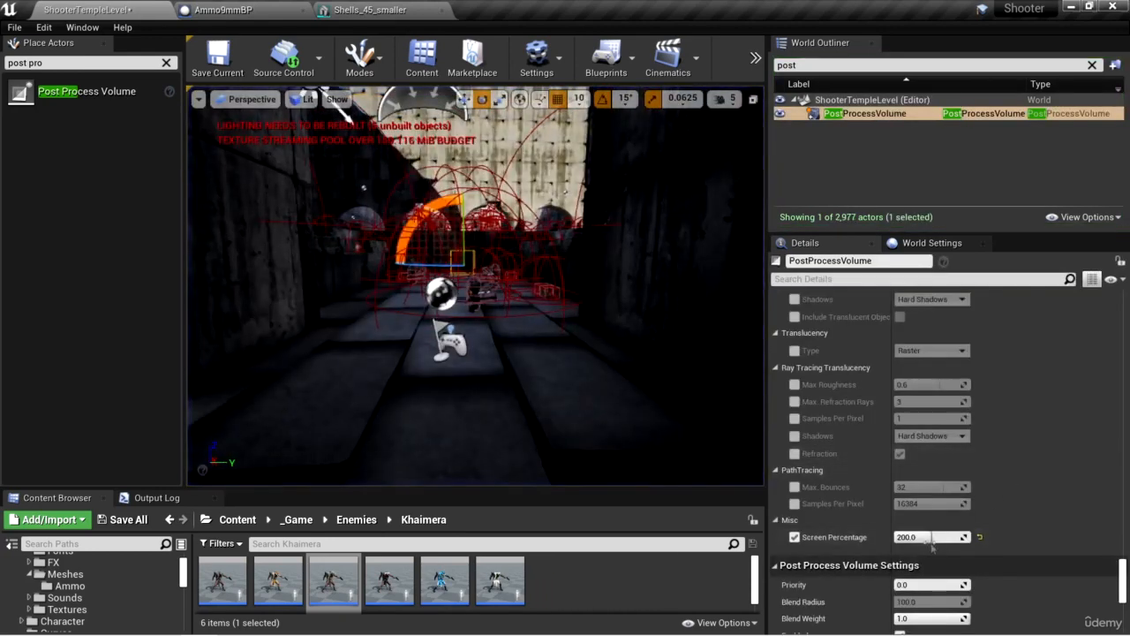
Step: Try a Screen Percentage of 400 and play-test the level with it, ending the play session
left_click(929, 538)
type("400")
key("Return")
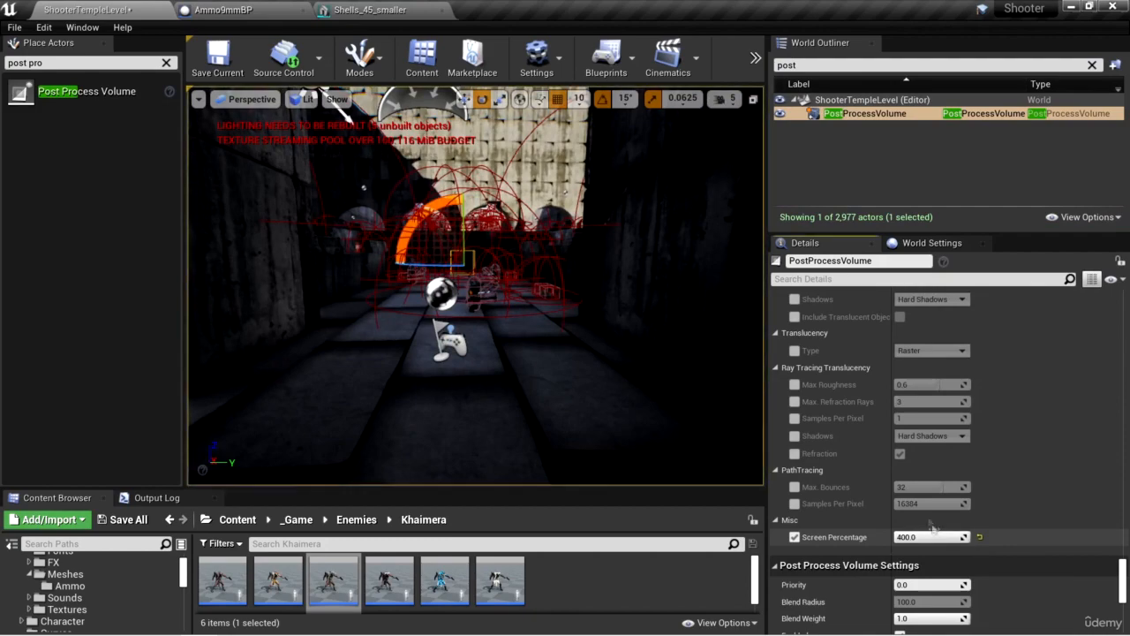
left_click(755, 57)
left_click(782, 157)
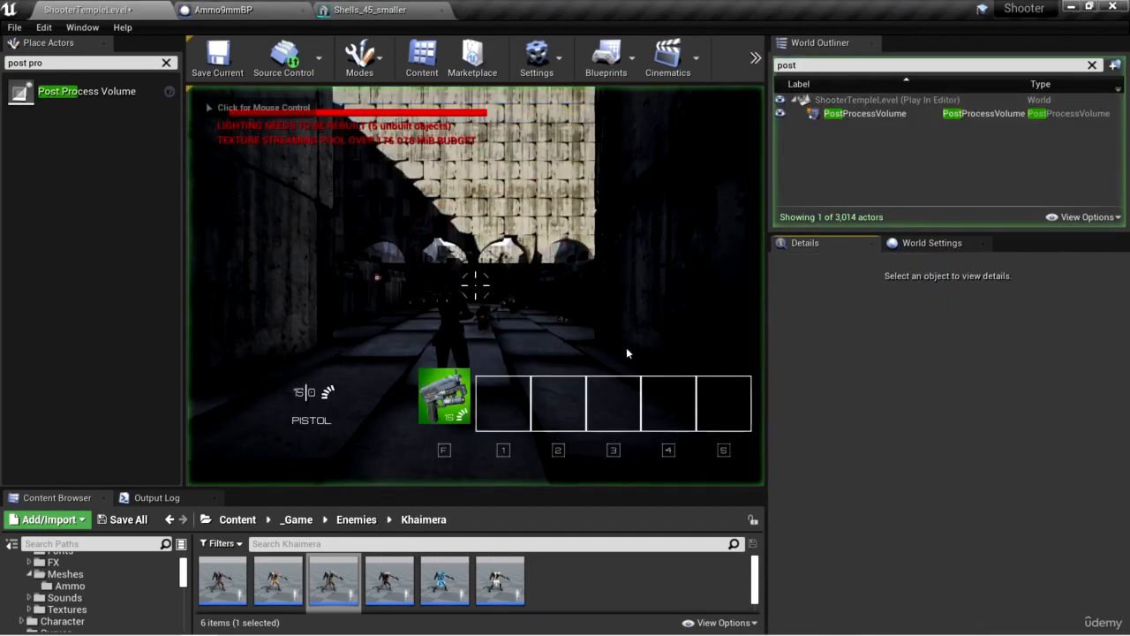
left_click(626, 353)
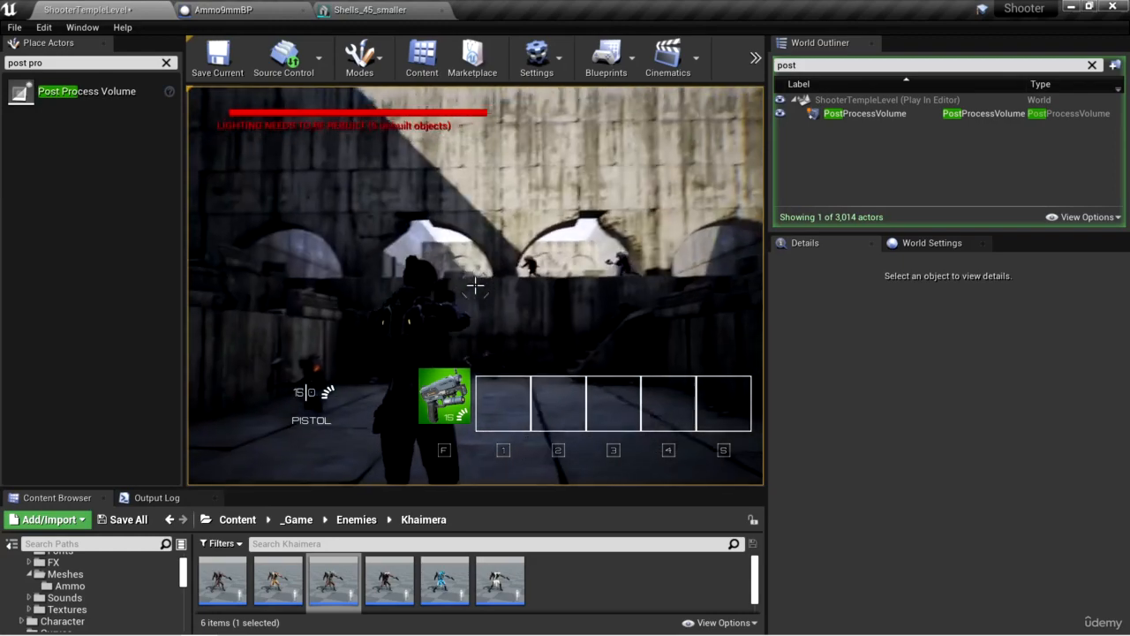
key("Escape")
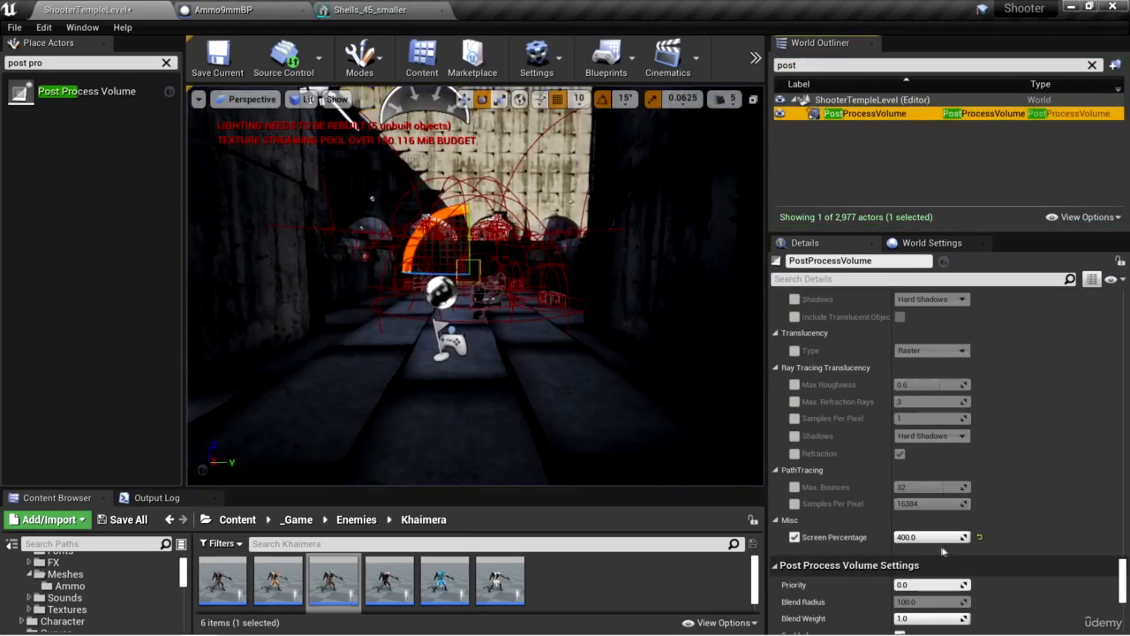
Step: Set the Screen Percentage to 200, play through the level to inspect the look, and stop playing
left_click(928, 536)
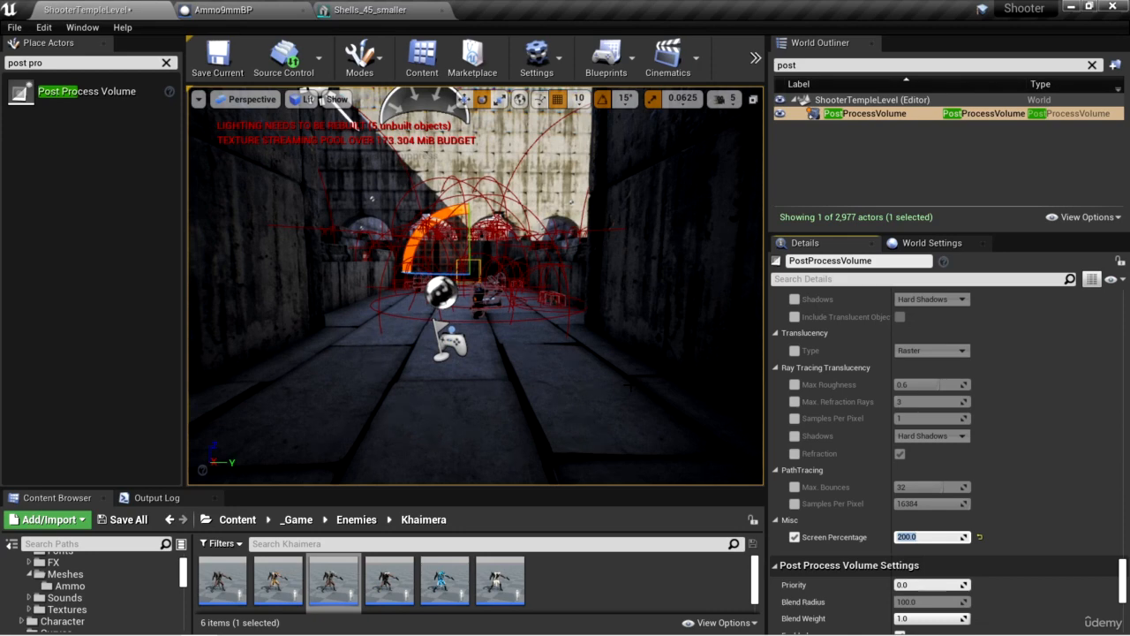
key("Return")
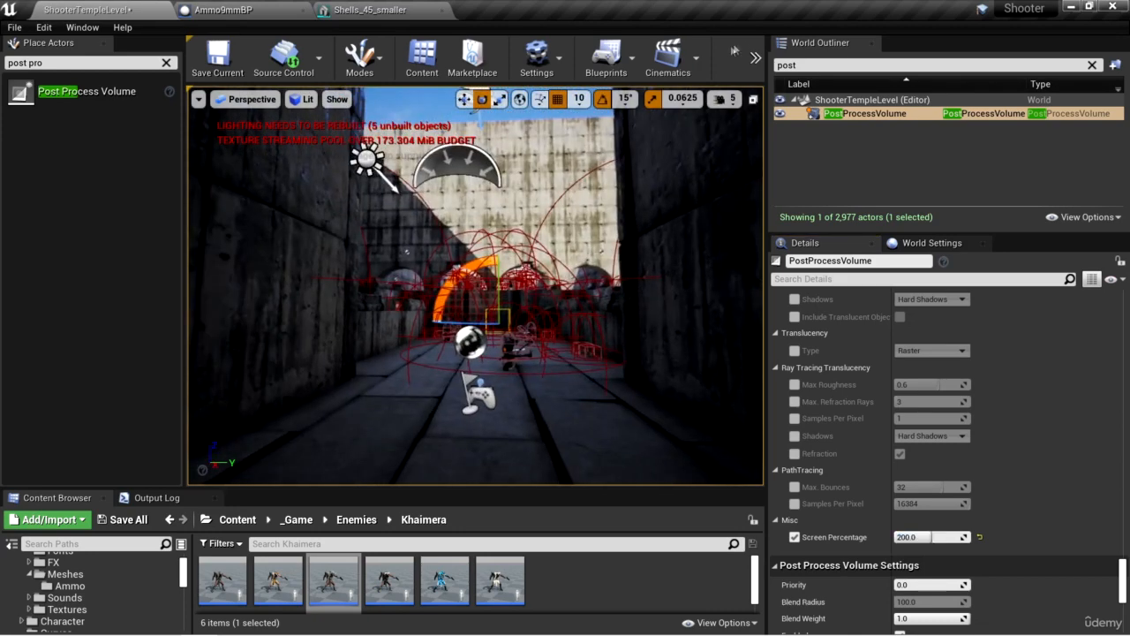
left_click(756, 58)
left_click(784, 159)
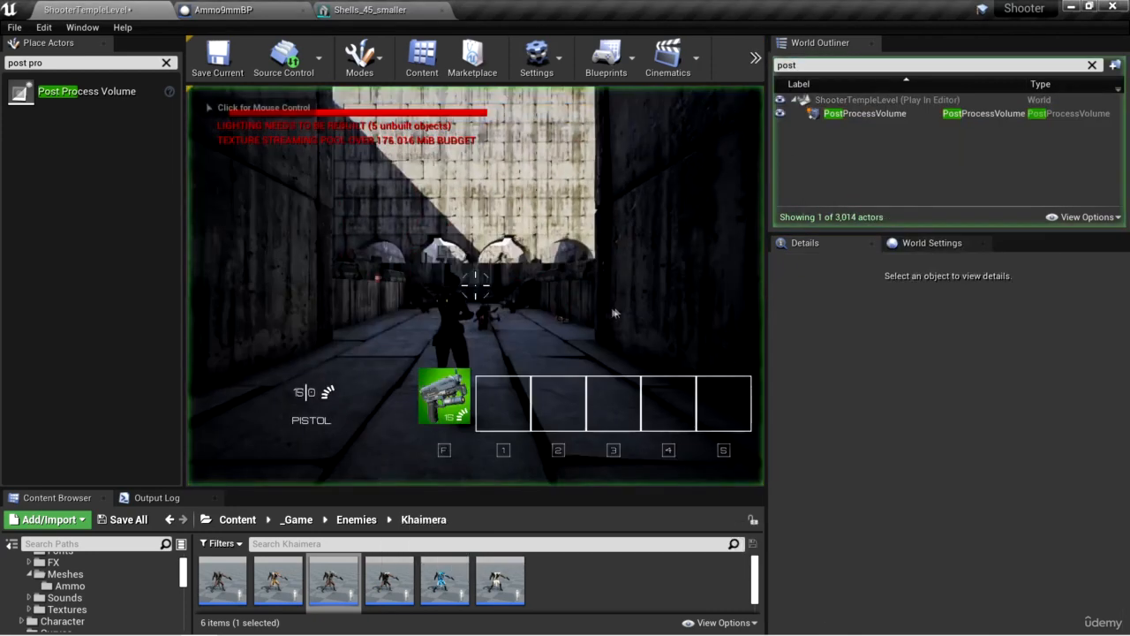
right_click(475, 285)
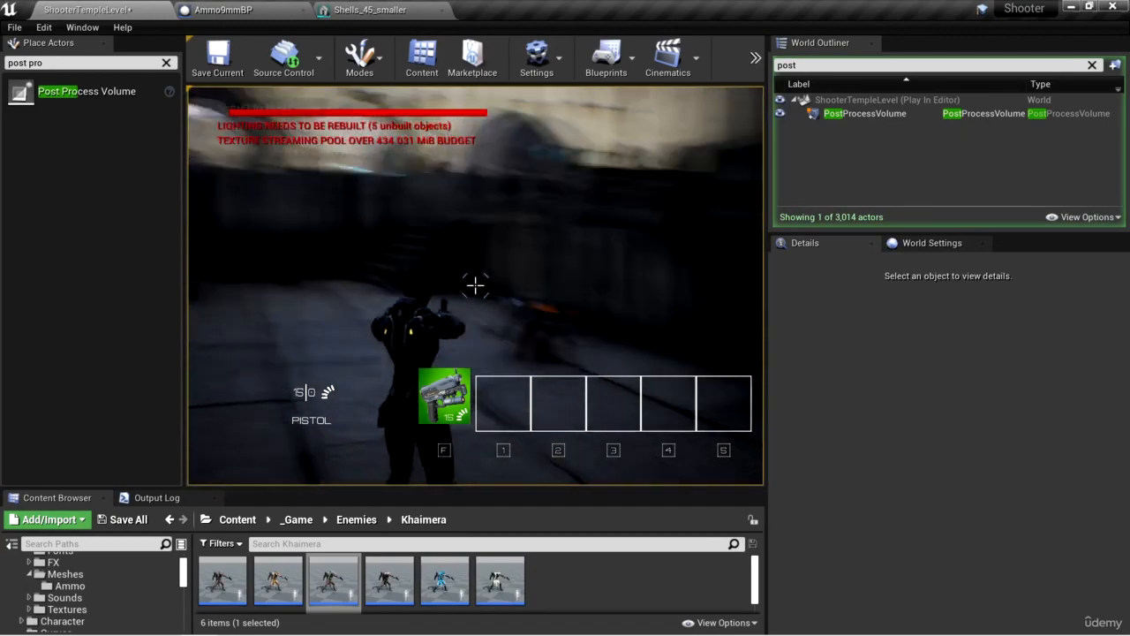
key("w")
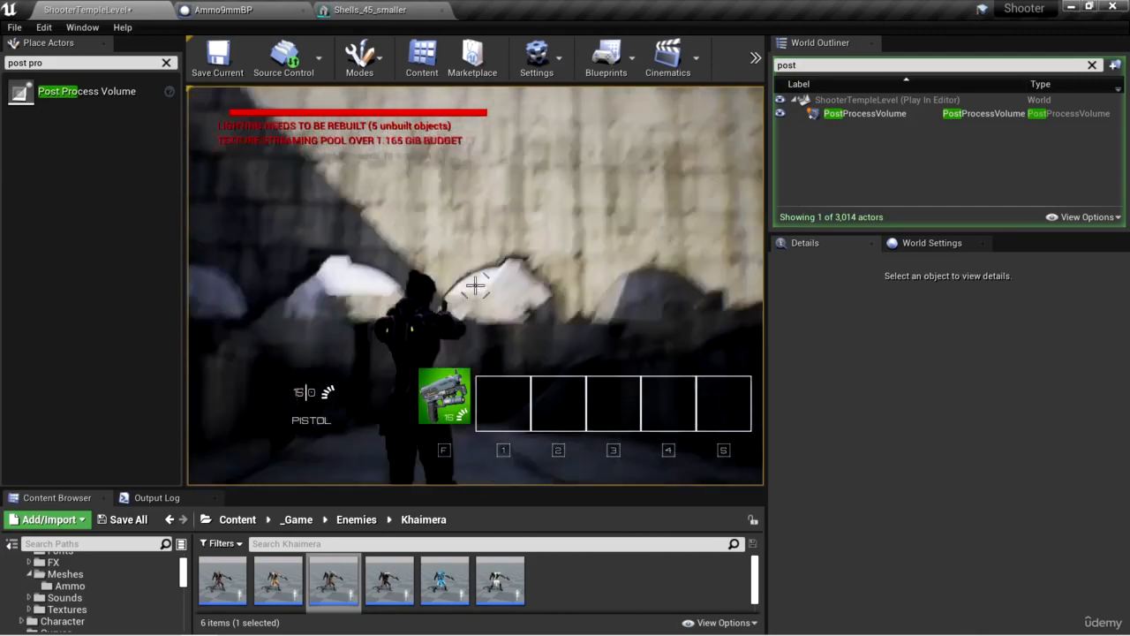
key("w")
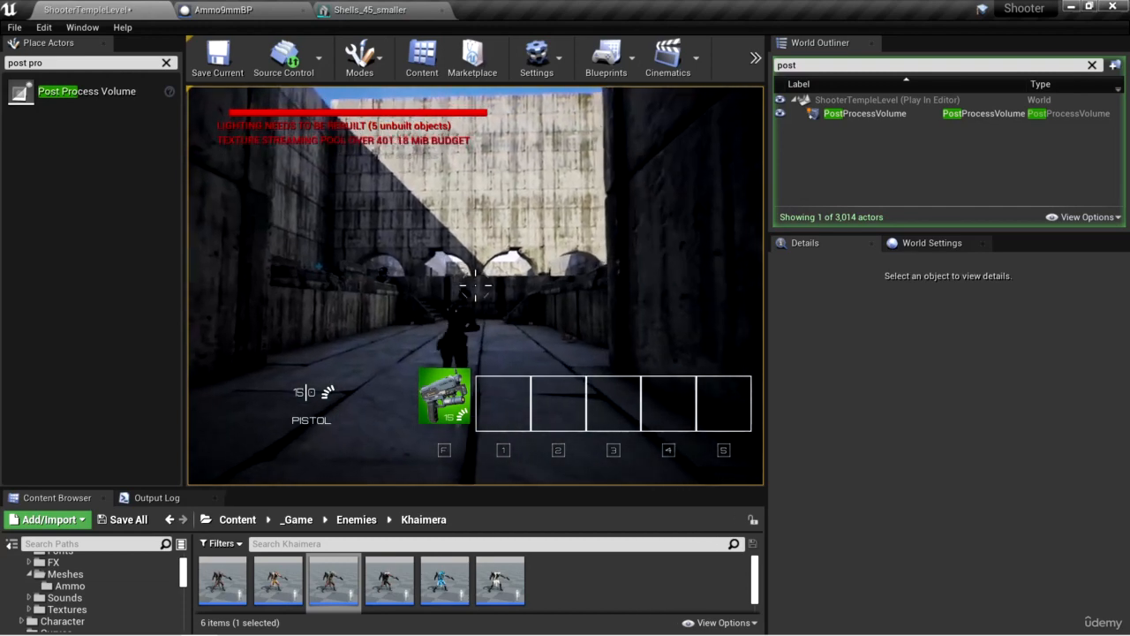
key("Escape")
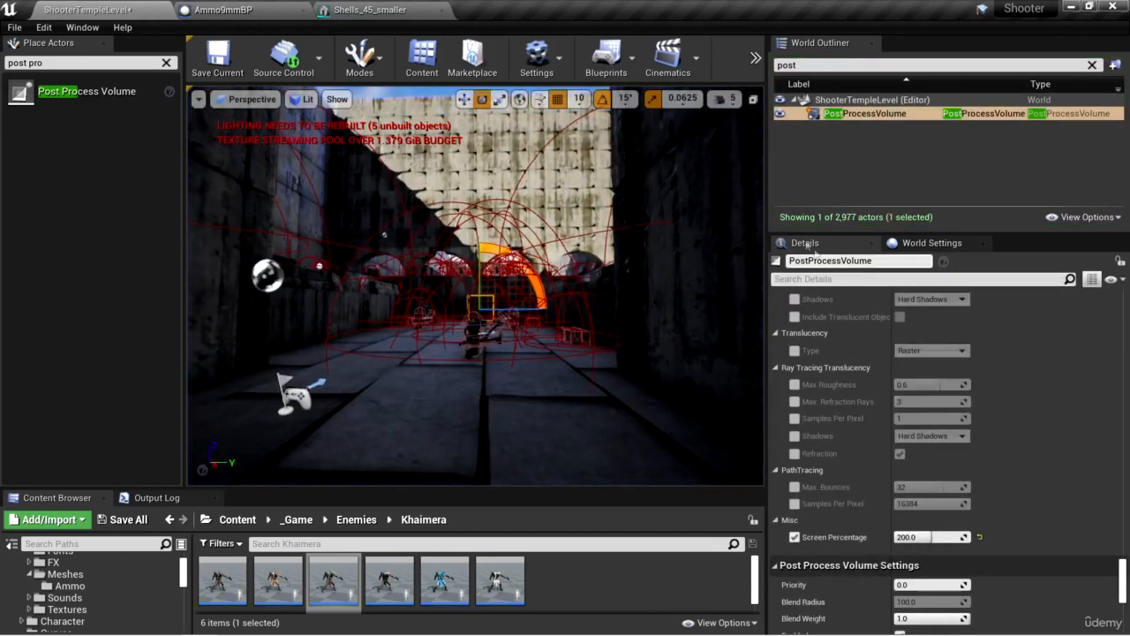
Step: Filter the volume's details by "infini" and switch Infinite Extent (Unbound) off and on again to compare the scene with and without post-processing
left_click(858, 279)
type("infini")
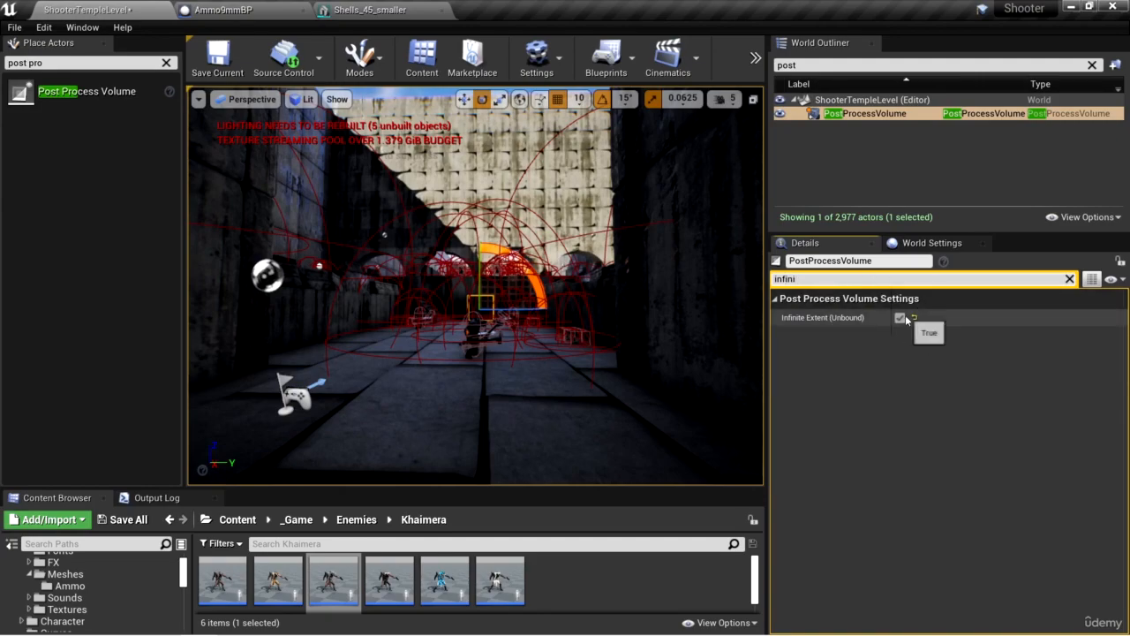
left_click(899, 317)
right_click_drag(628, 395, 680, 375)
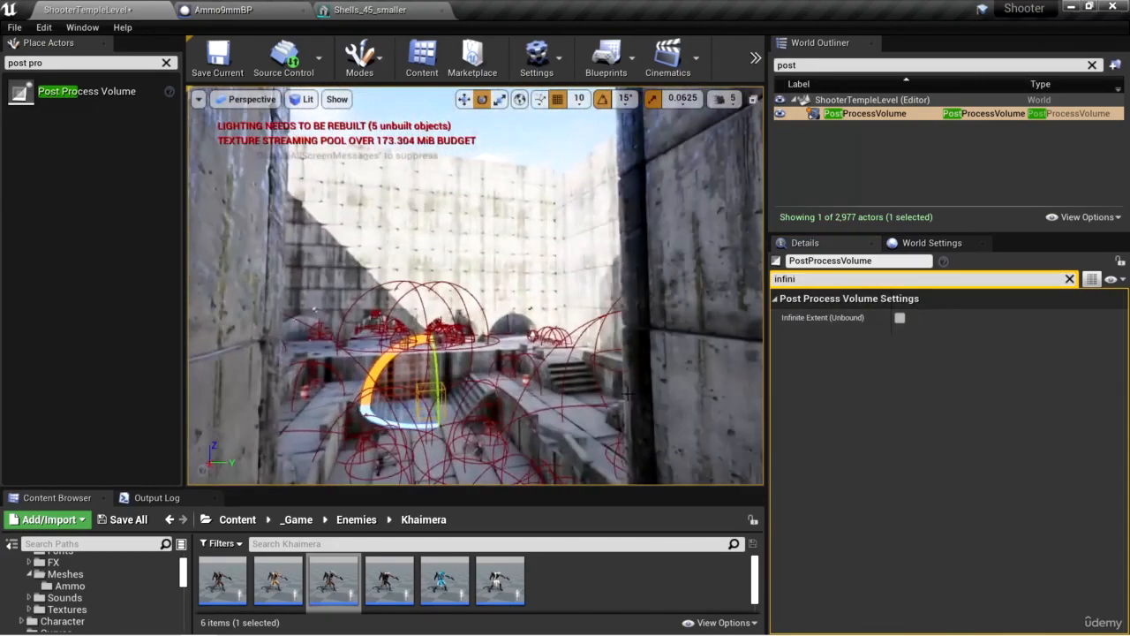
right_click_drag(602, 294, 618, 364)
left_click(899, 316)
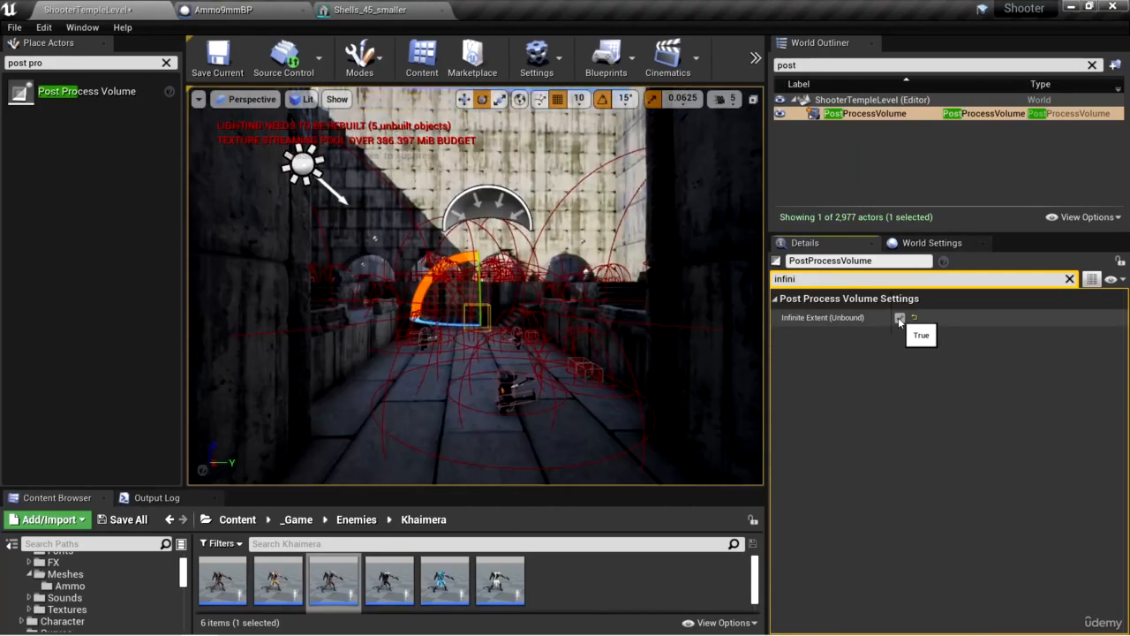
right_click_drag(477, 291, 519, 309)
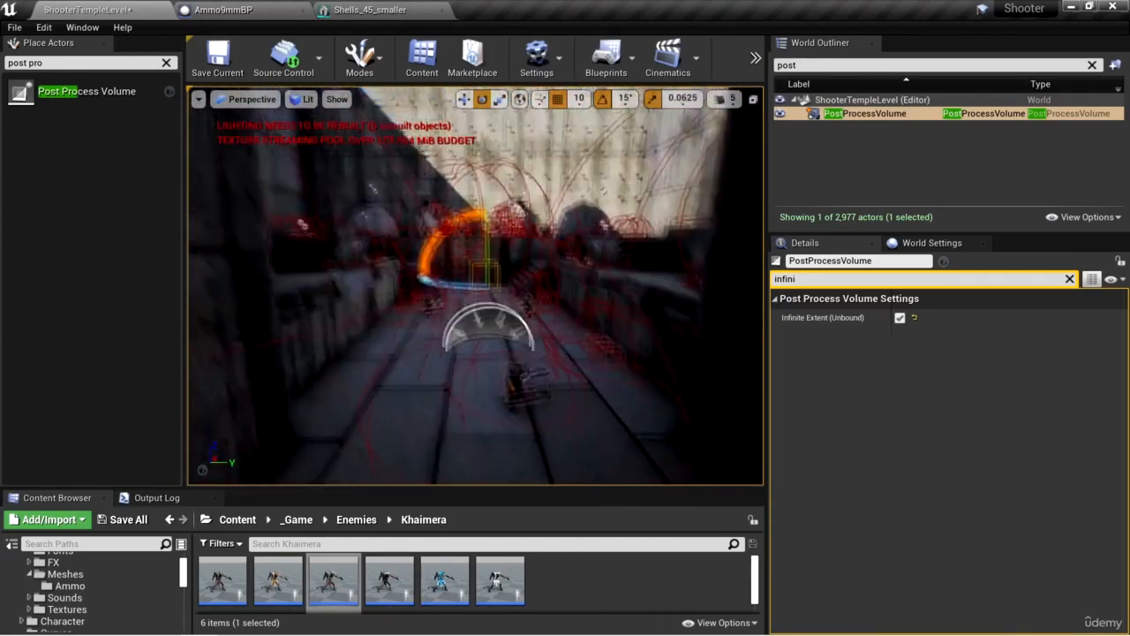